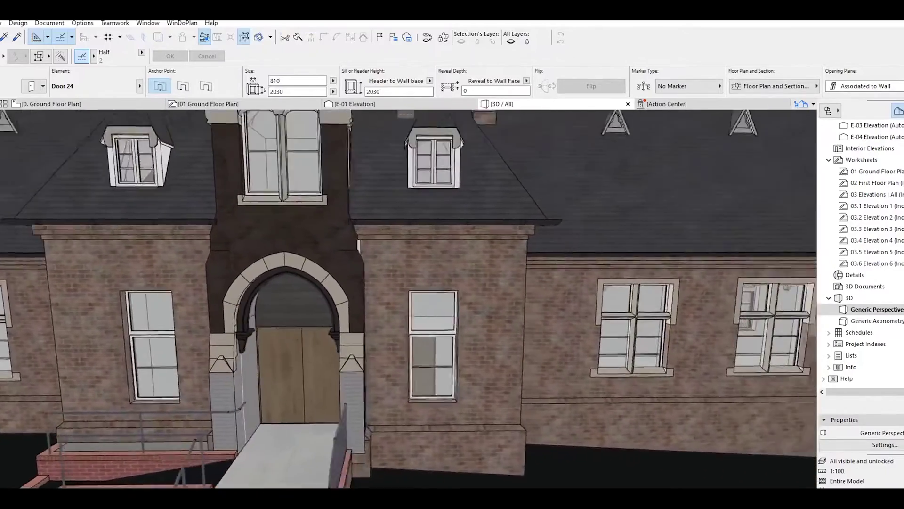
pyautogui.moveTo(650, 273); pyautogui.dragTo(166, 322, button='middle')
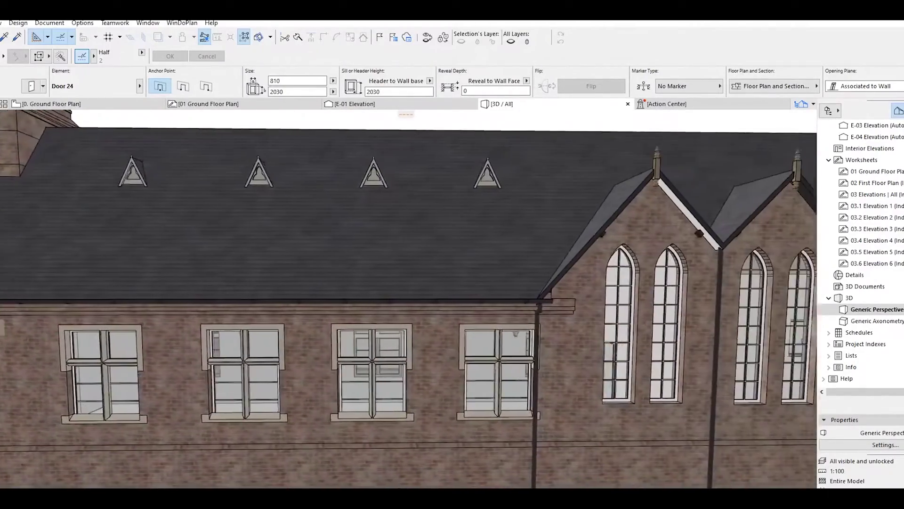
pyautogui.moveTo(721, 247); pyautogui.dragTo(130, 245, button='middle')
pyautogui.keyDown('shift'); pyautogui.moveTo(518, 283); pyautogui.dragTo(165, 296, button='middle'); pyautogui.keyUp('shift')
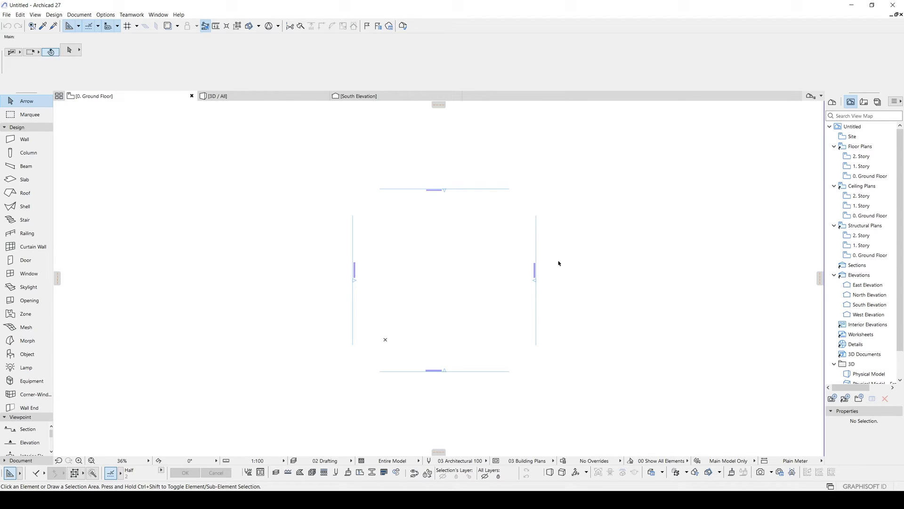
# - Import the point cloud file Ground_Floor_CAD.e57, creating an object named Ground_Floor_CAD_0 with the create-and-place option
pyautogui.click(7, 15)
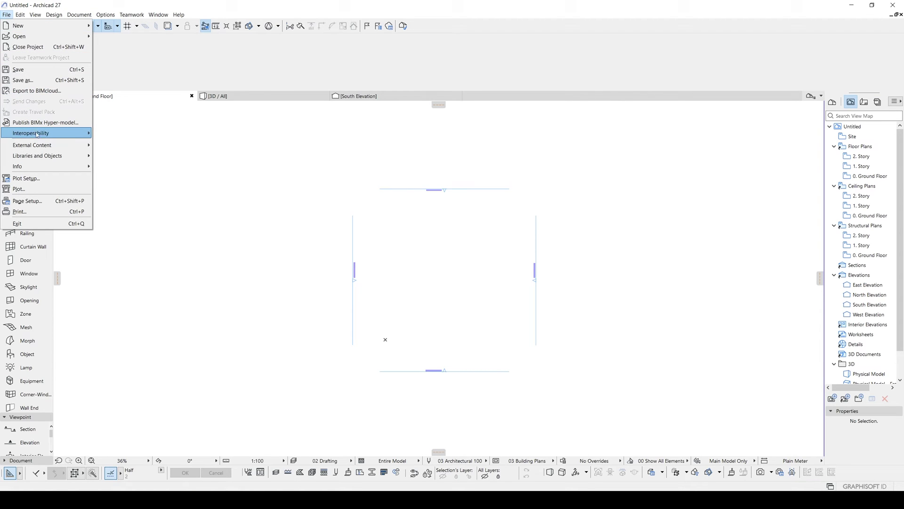
pyautogui.moveTo(18, 137)
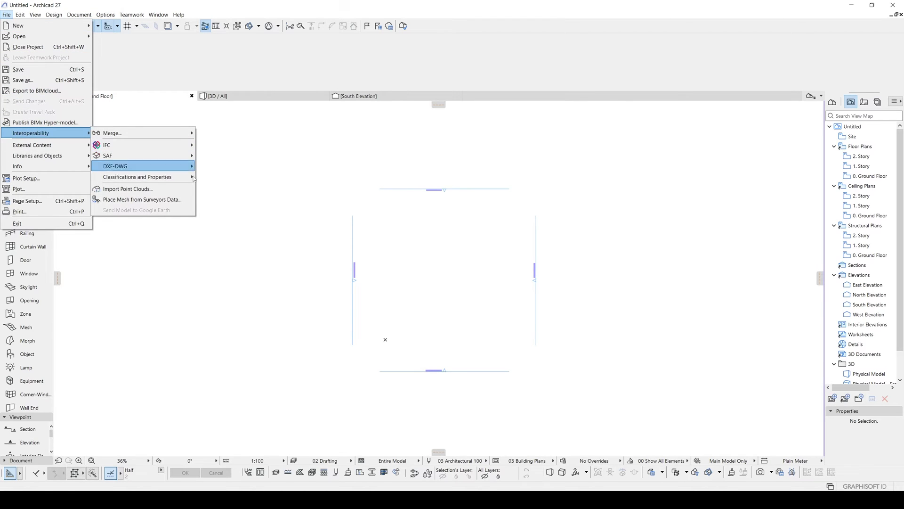
pyautogui.click(128, 189)
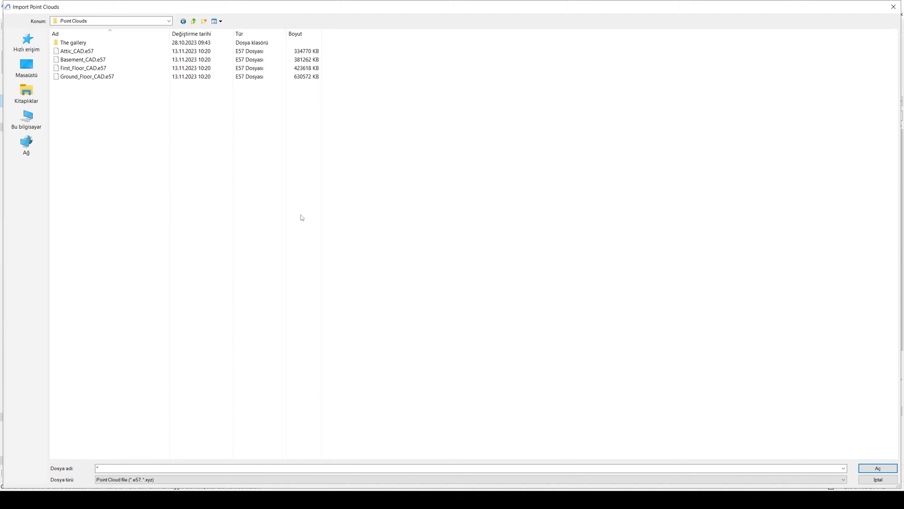
pyautogui.click(87, 76)
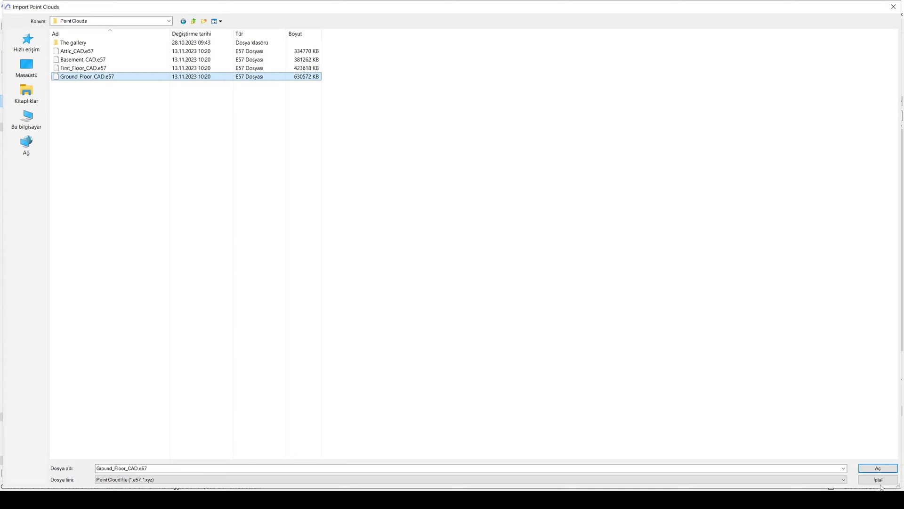
pyautogui.click(878, 468)
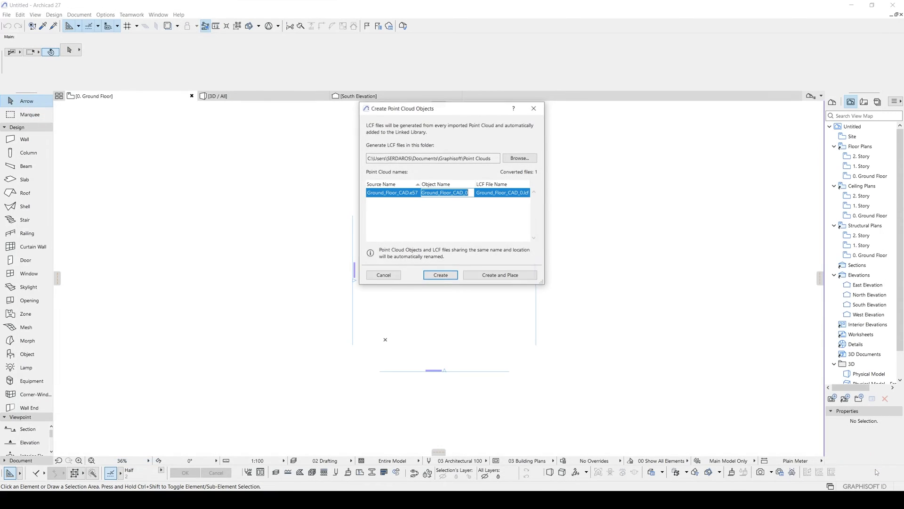
pyautogui.click(444, 219)
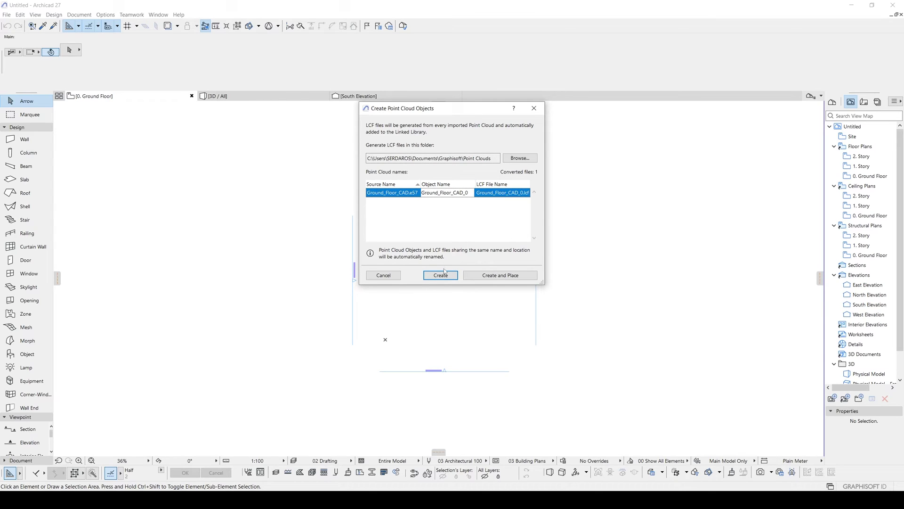
pyautogui.click(491, 277)
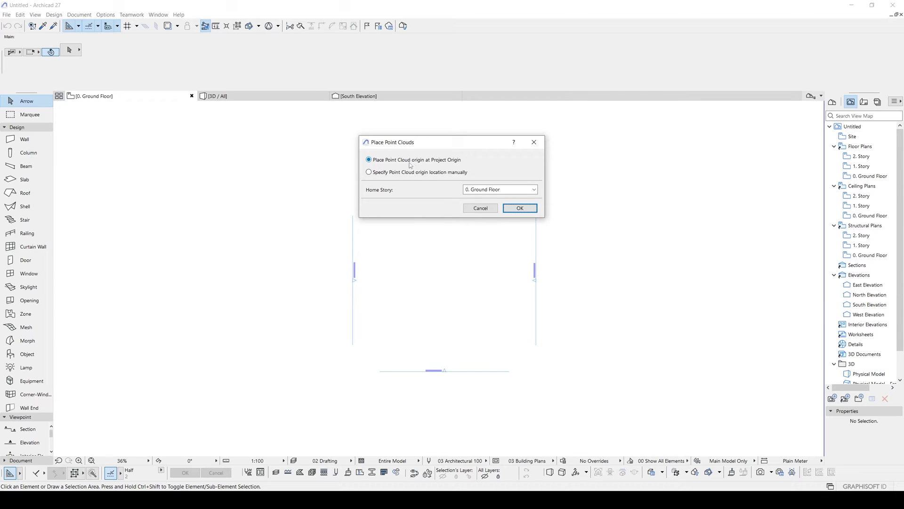
# - Place the point cloud with a manually specified origin location and 0. Ground Floor as its home story
pyautogui.click(448, 162)
pyautogui.click(379, 173)
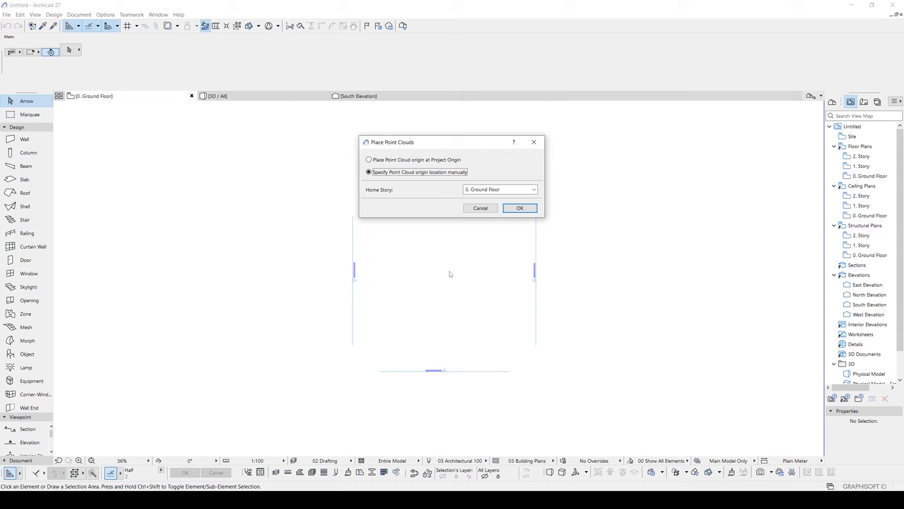
pyautogui.click(493, 190)
pyautogui.click(493, 194)
pyautogui.click(518, 207)
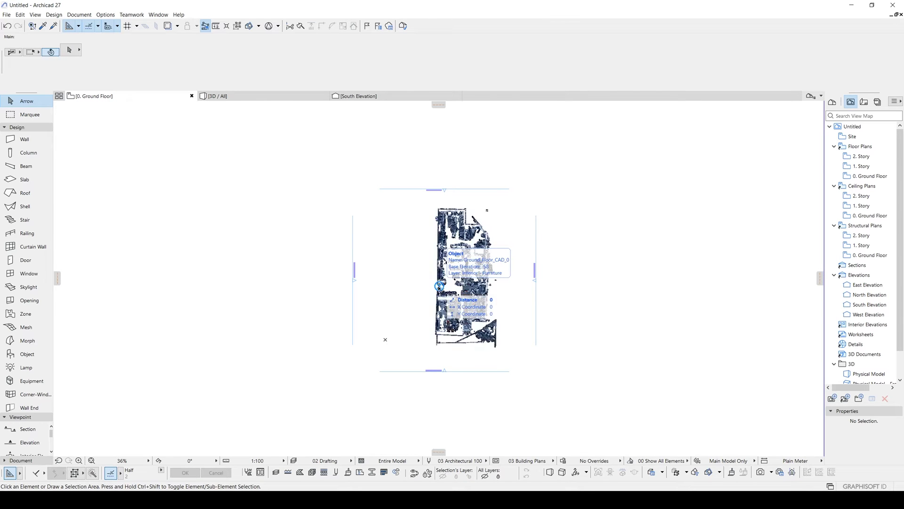
# - Examine the placed point cloud on the ground floor plan and measure distances around its origin marker
pyautogui.scroll(8, 439, 285)
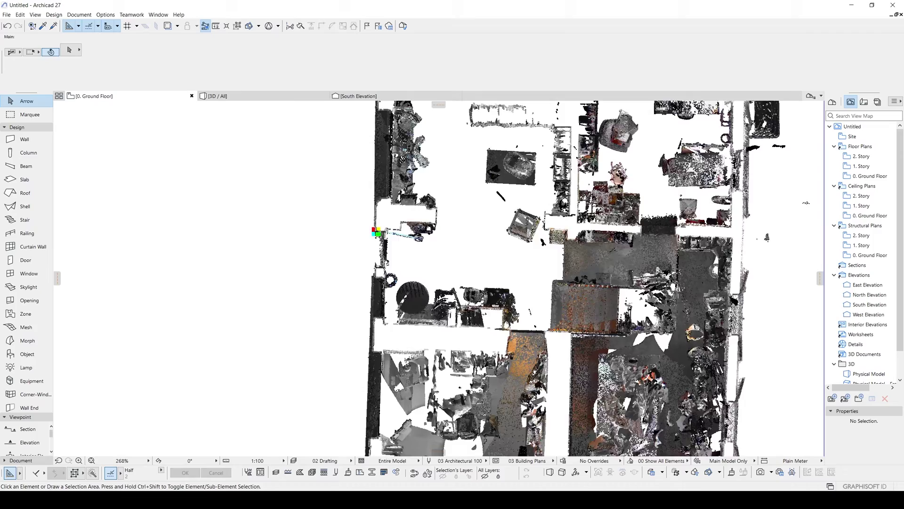
pyautogui.moveTo(543, 328); pyautogui.dragTo(450, 287, button='middle')
pyautogui.press('m')
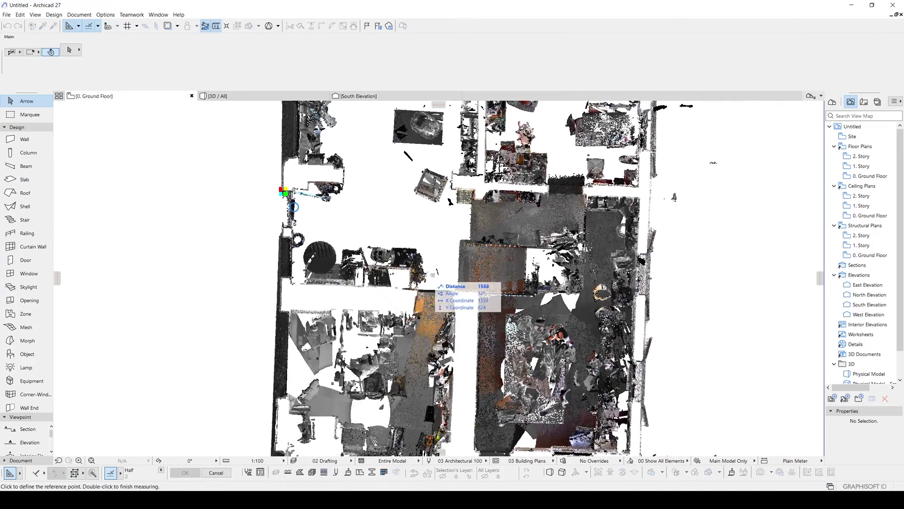
pyautogui.moveTo(429, 203); pyautogui.dragTo(404, 354, button='middle')
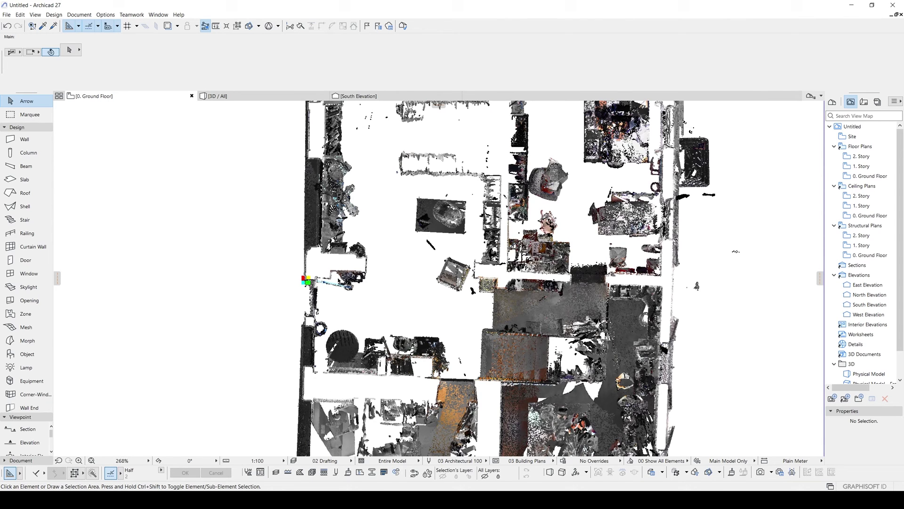
pyautogui.press('m')
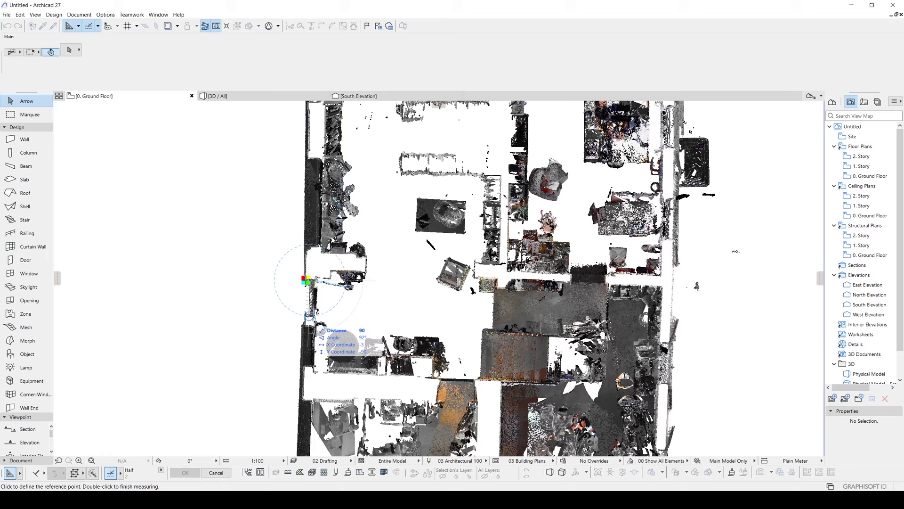
pyautogui.press('Escape')
pyautogui.scroll(-2, 405, 230)
pyautogui.scroll(-1, 391, 237)
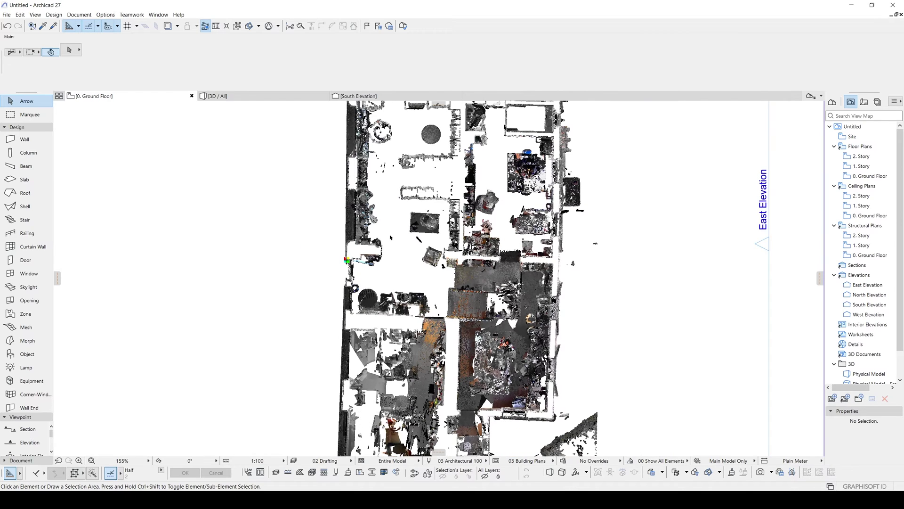
# - Show the point cloud in 3D, inspect its long street facade and measure near the facade's end corner
pyautogui.press('F3')
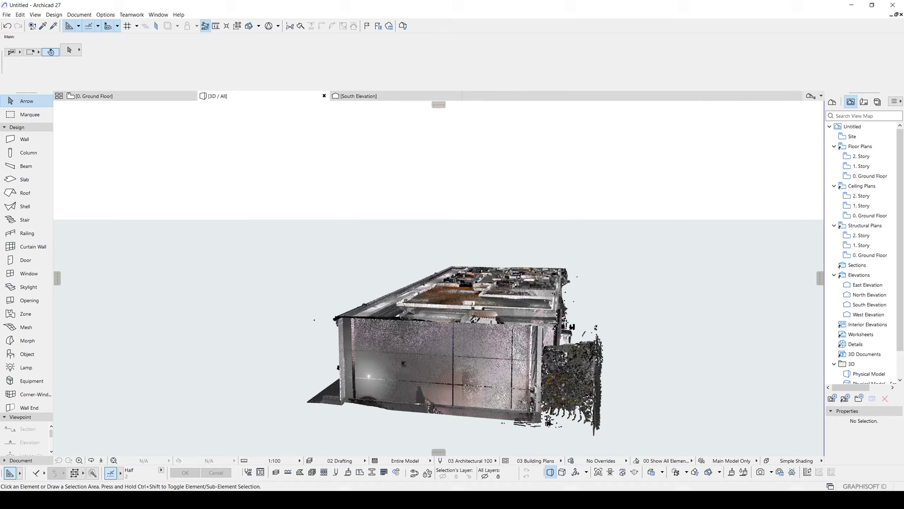
pyautogui.keyDown('shift'); pyautogui.moveTo(498, 365); pyautogui.dragTo(626, 363, button='middle'); pyautogui.keyUp('shift')
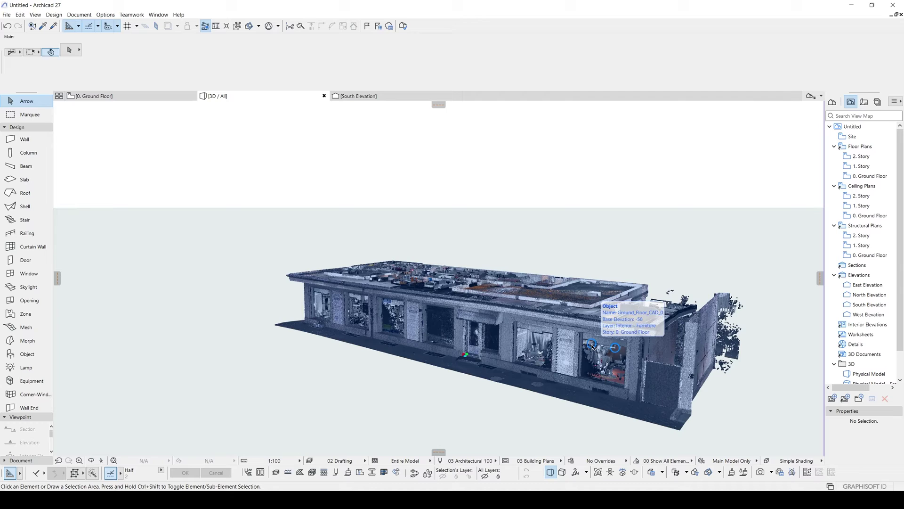
pyautogui.press('m')
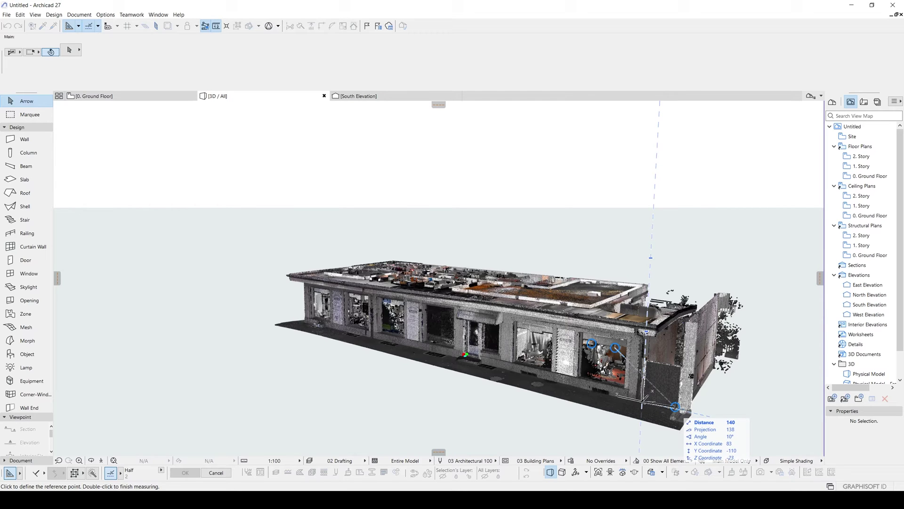
pyautogui.press('Escape')
# - Compare the 1. Story floor plan with the 0. Ground Floor plan to check where the point cloud is displayed
pyautogui.press('F2')
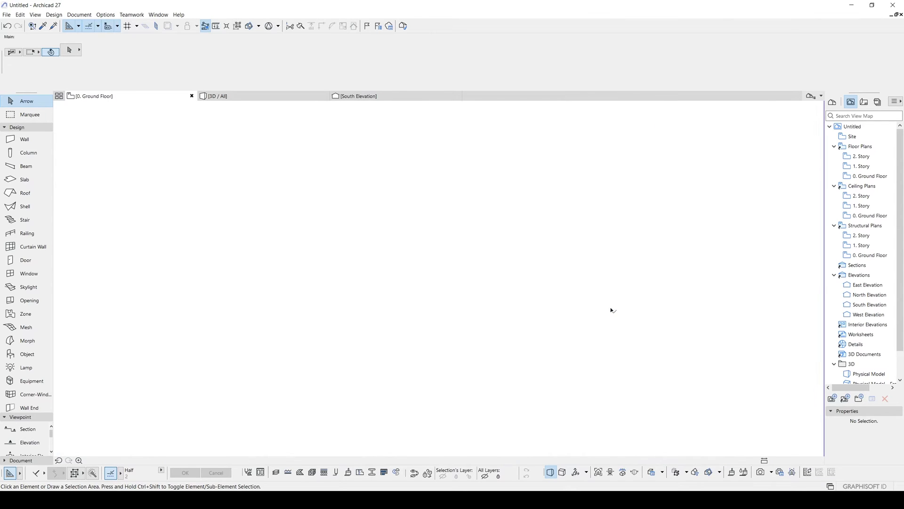
pyautogui.doubleClick(861, 166)
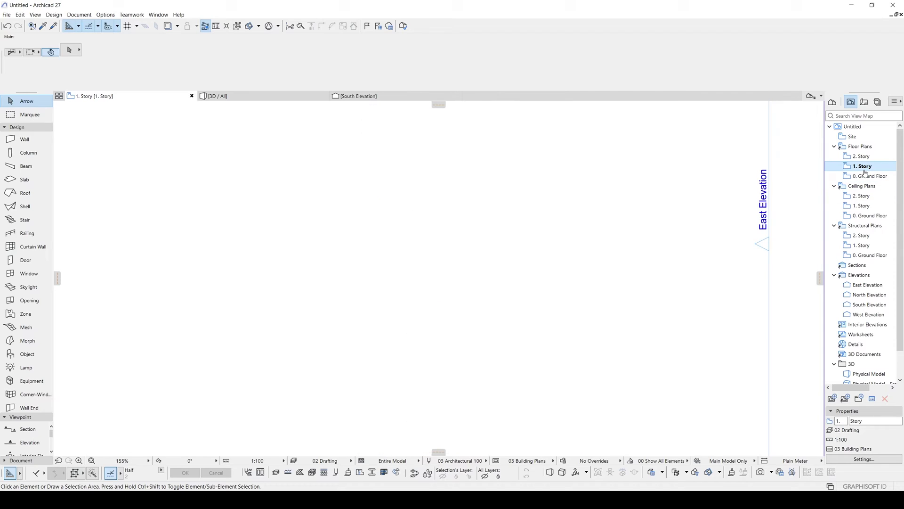
pyautogui.scroll(-4, 504, 289)
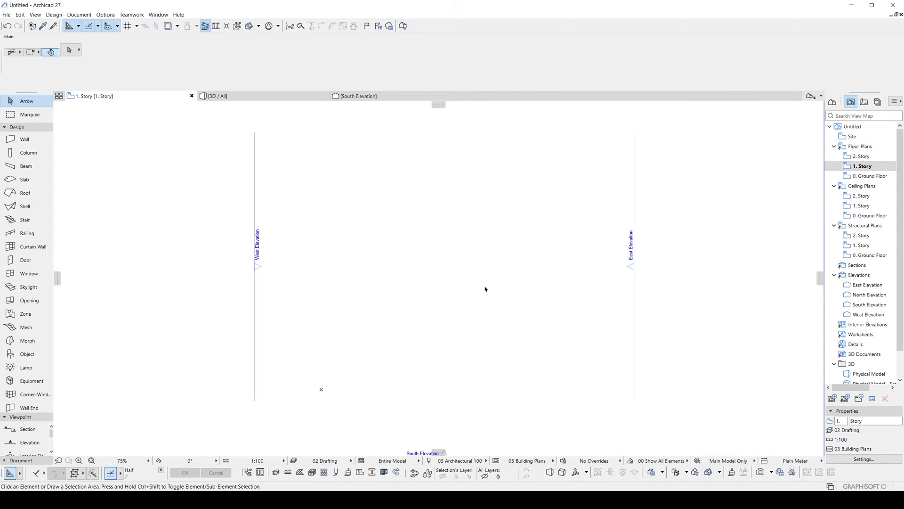
pyautogui.doubleClick(865, 176)
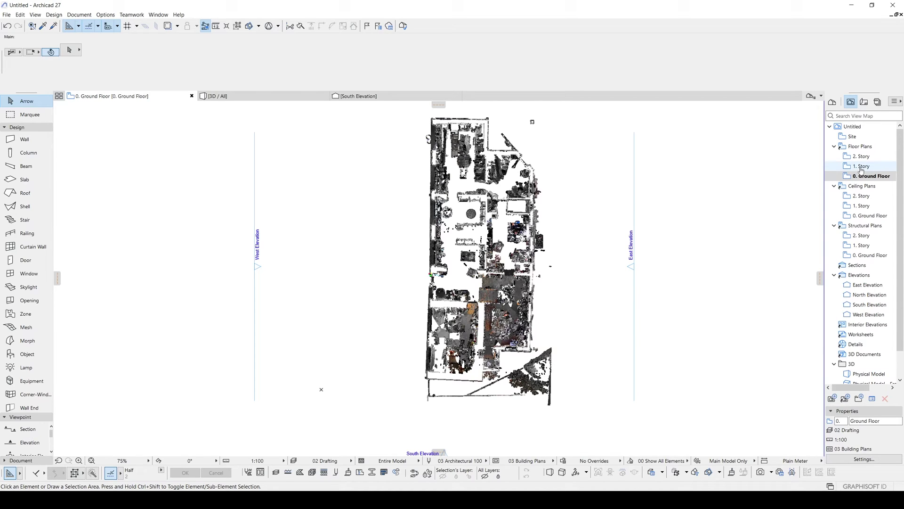
# - Set the point cloud object to show on Home Story Only, keeping 0. Ground Floor as its home story
pyautogui.click(535, 181)
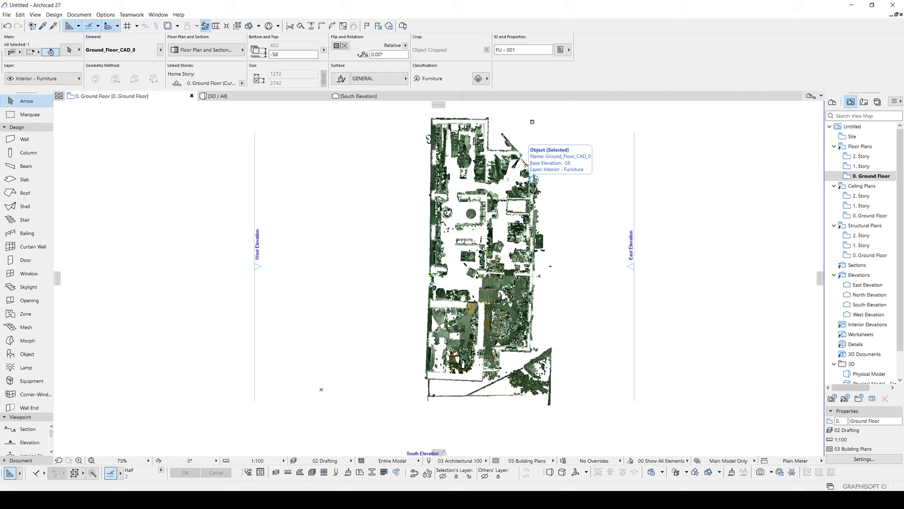
pyautogui.doubleClick(534, 180)
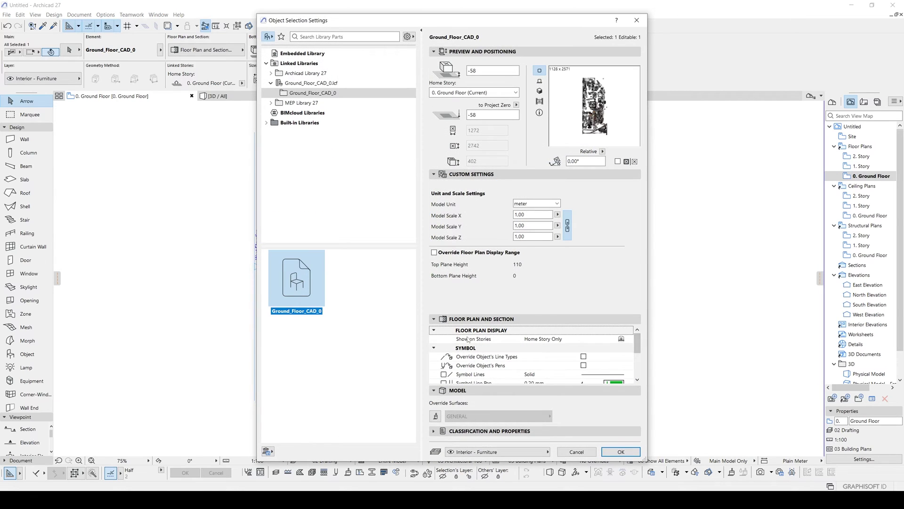
pyautogui.click(629, 340)
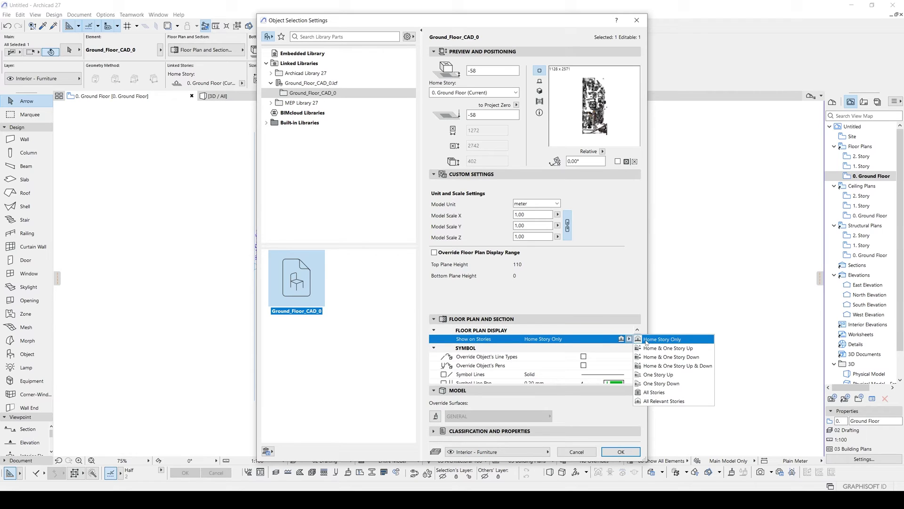
pyautogui.click(646, 340)
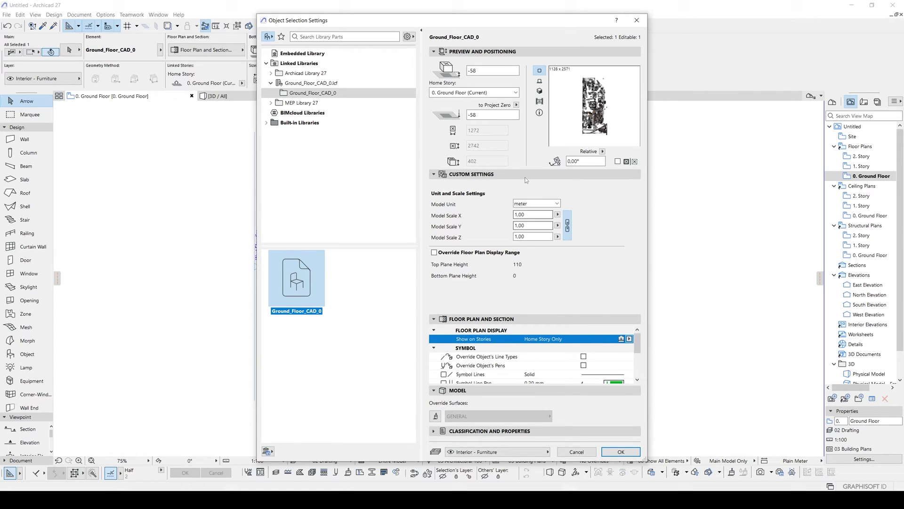
pyautogui.click(465, 95)
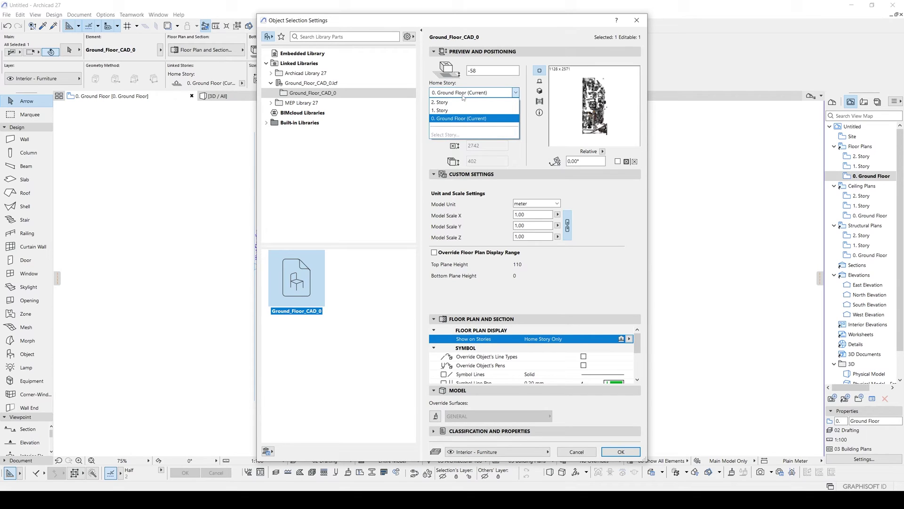
pyautogui.click(435, 97)
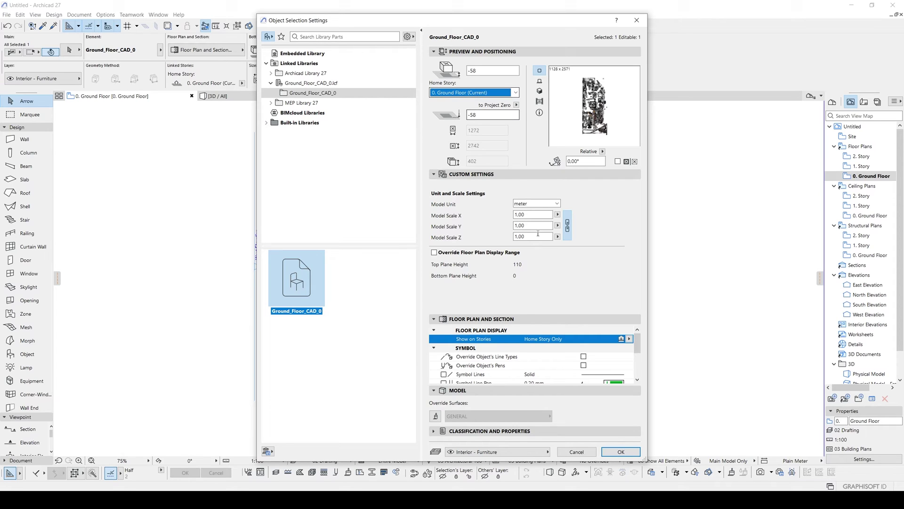
pyautogui.click(621, 451)
pyautogui.click(732, 348)
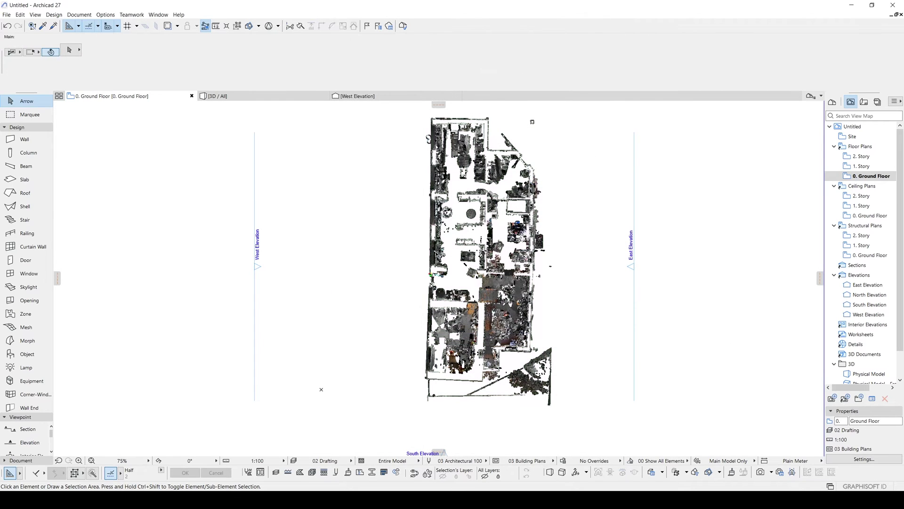
# - Open the West Elevation with current view settings and measure from the ground floor level line down to the pavement below the facade
pyautogui.rightClick(253, 200)
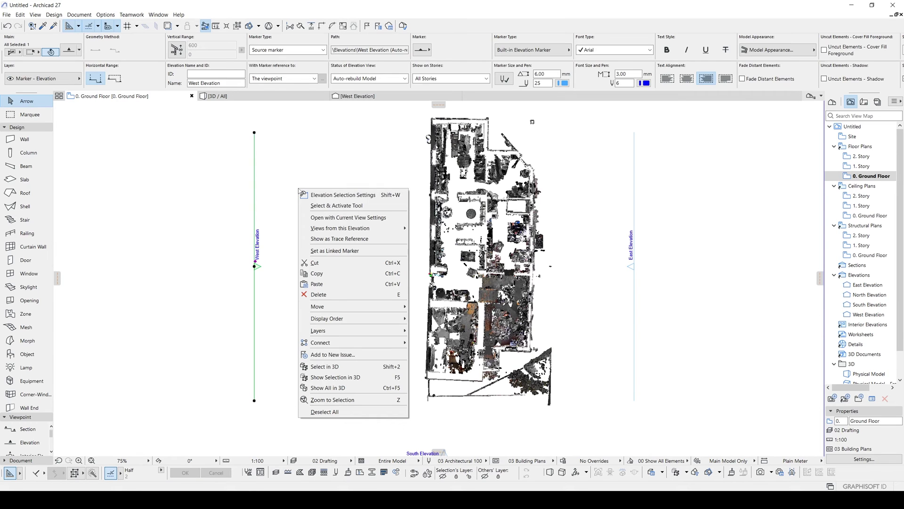
pyautogui.click(350, 218)
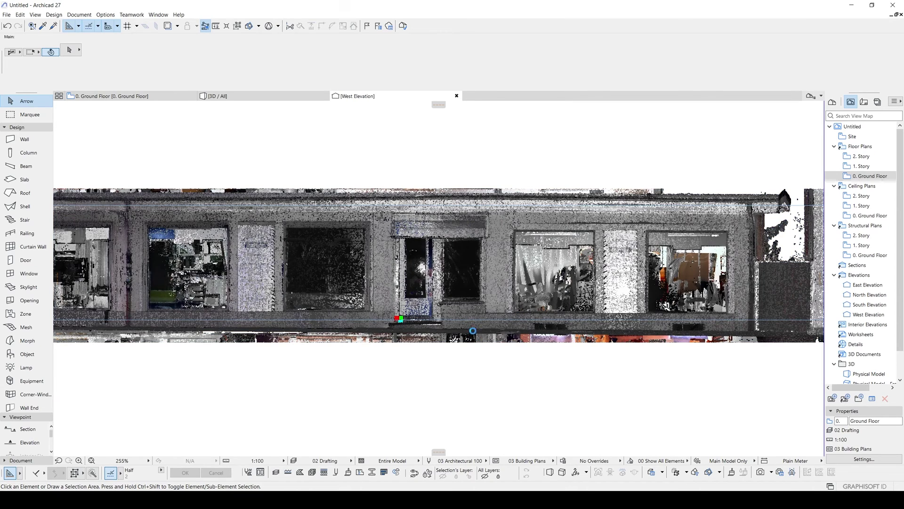
pyautogui.scroll(3, 473, 331)
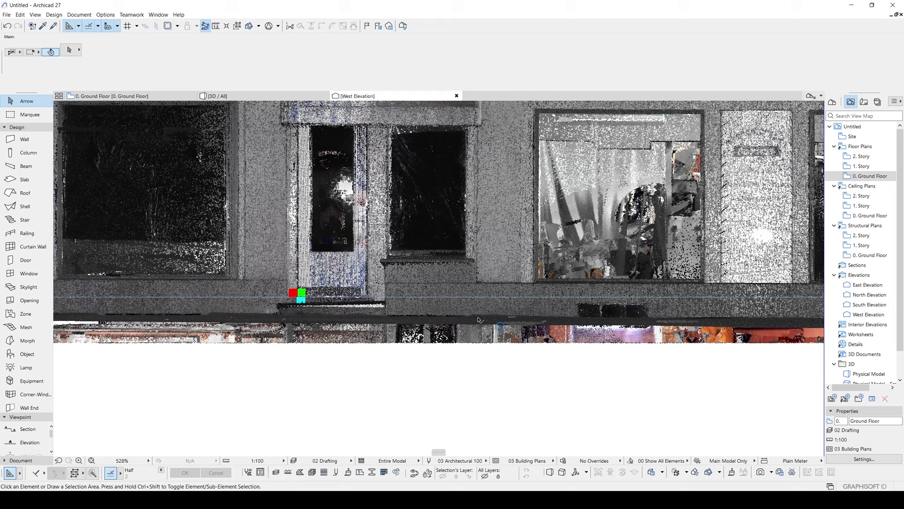
pyautogui.press('m')
pyautogui.click(485, 295)
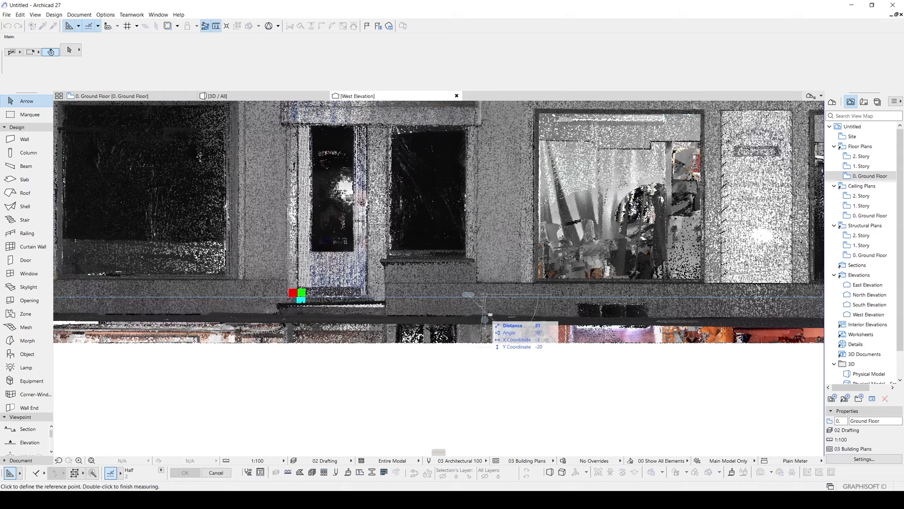
pyautogui.click(486, 312)
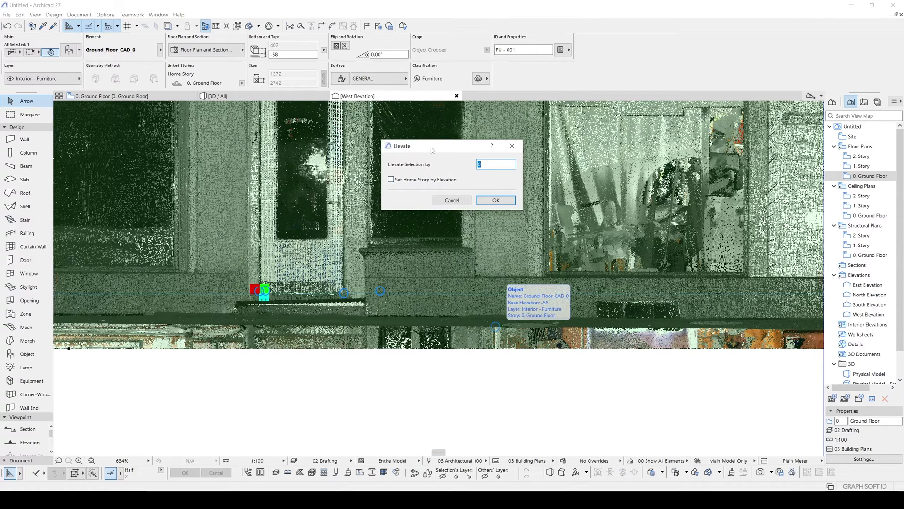
pyautogui.moveTo(431, 148); pyautogui.dragTo(264, 281)
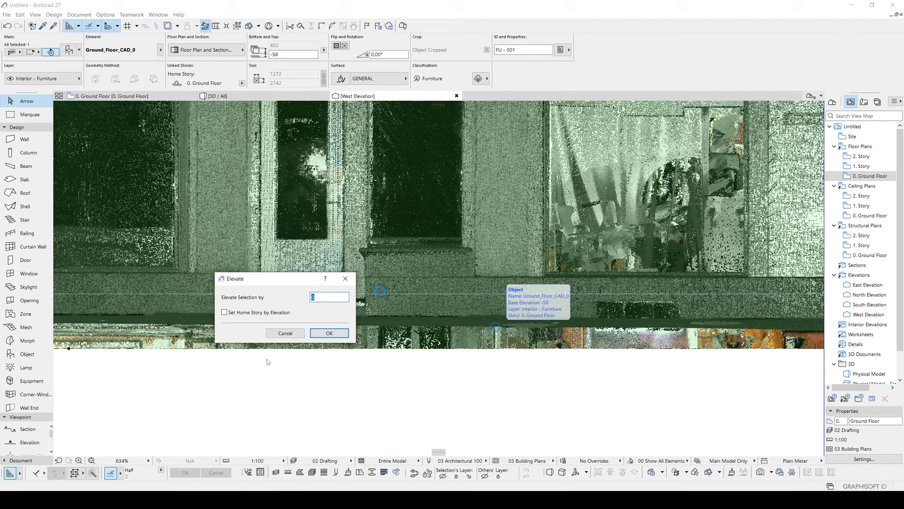
pyautogui.click(285, 333)
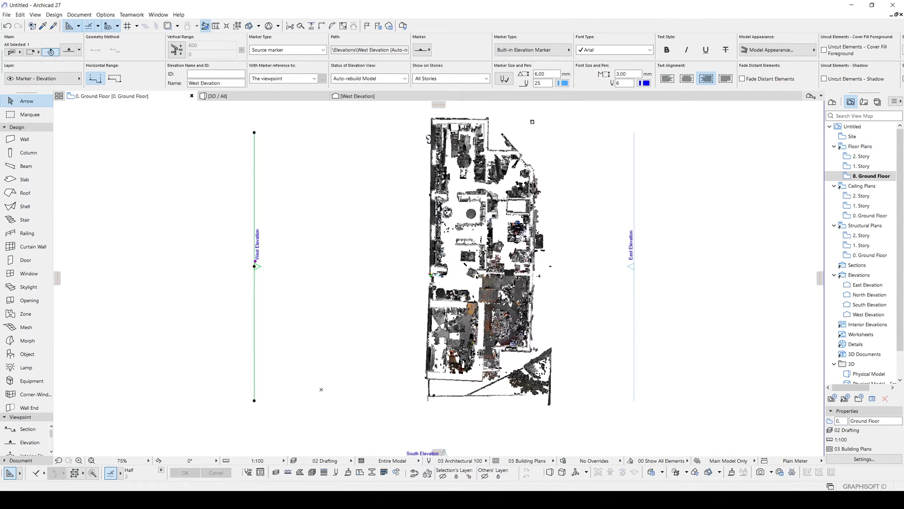
# - Import the point cloud file First_Floor_CAD.e57 and create it as an object for immediate placement
pyautogui.click(7, 15)
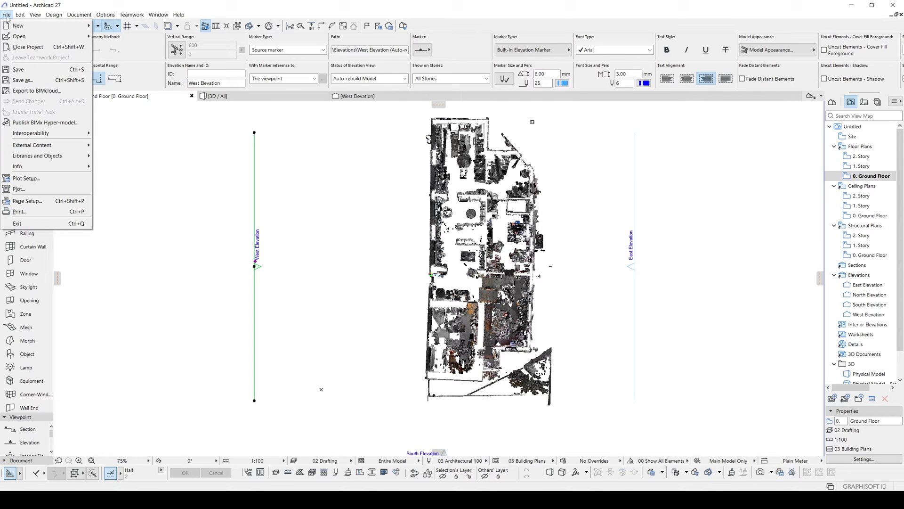
pyautogui.moveTo(57, 136)
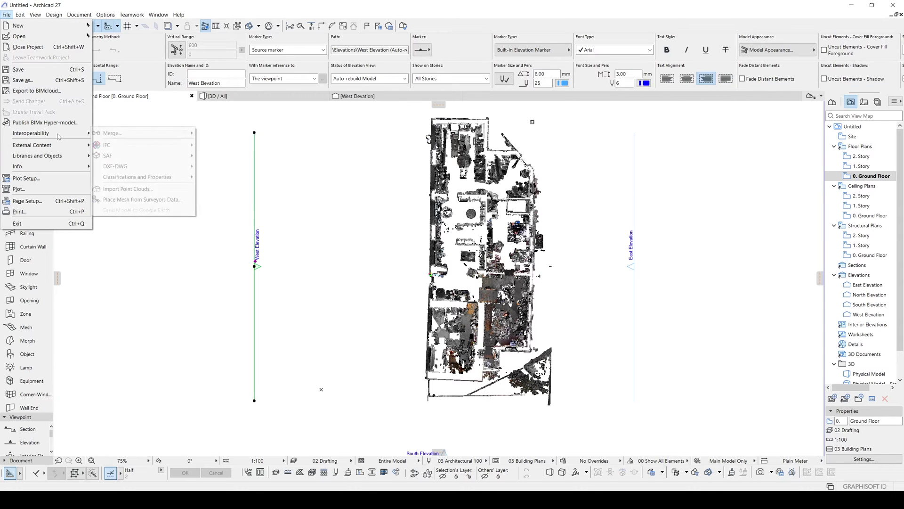
pyautogui.click(127, 189)
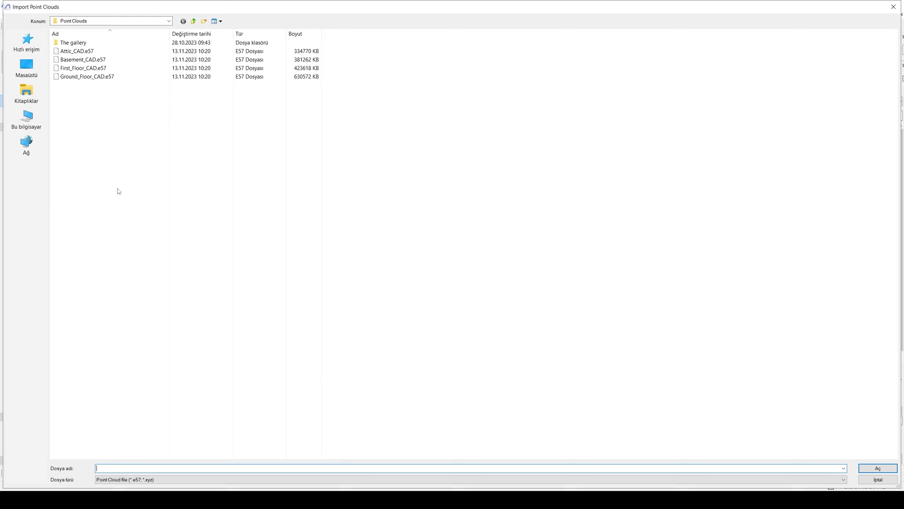
pyautogui.doubleClick(78, 69)
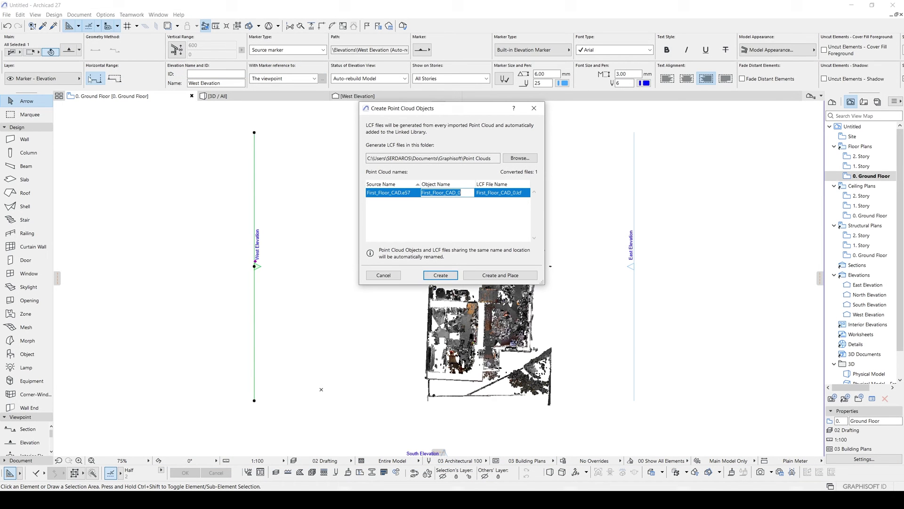
pyautogui.click(488, 276)
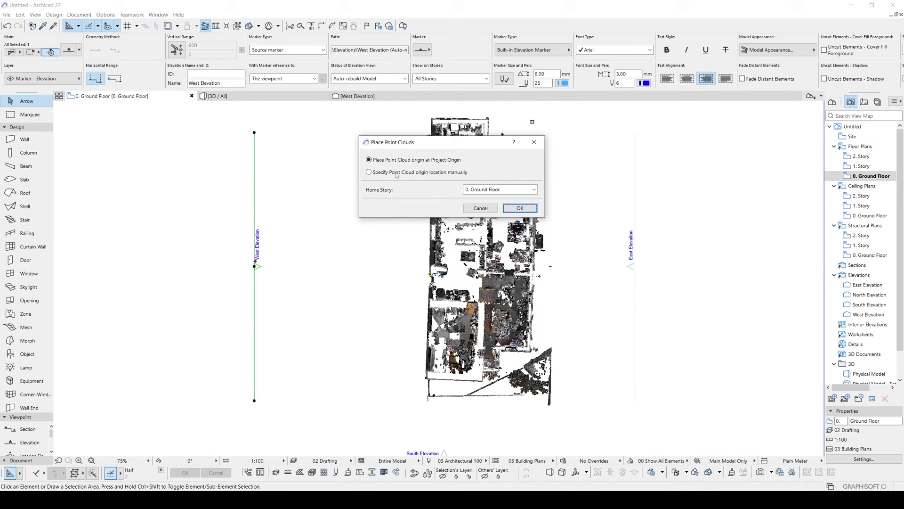
# - Place the first floor point cloud with a manually specified origin between the West and East Elevation markers, using 1. Story as home story
pyautogui.click(396, 172)
pyautogui.click(466, 189)
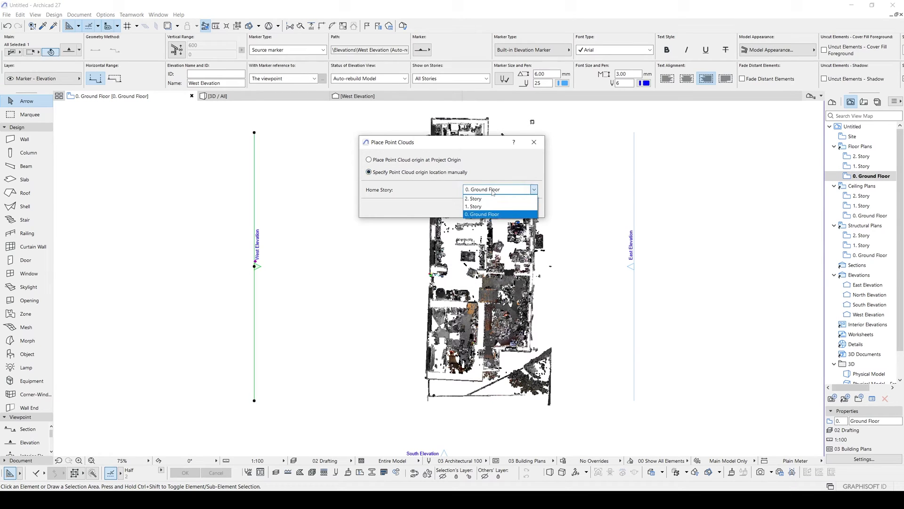
pyautogui.click(470, 207)
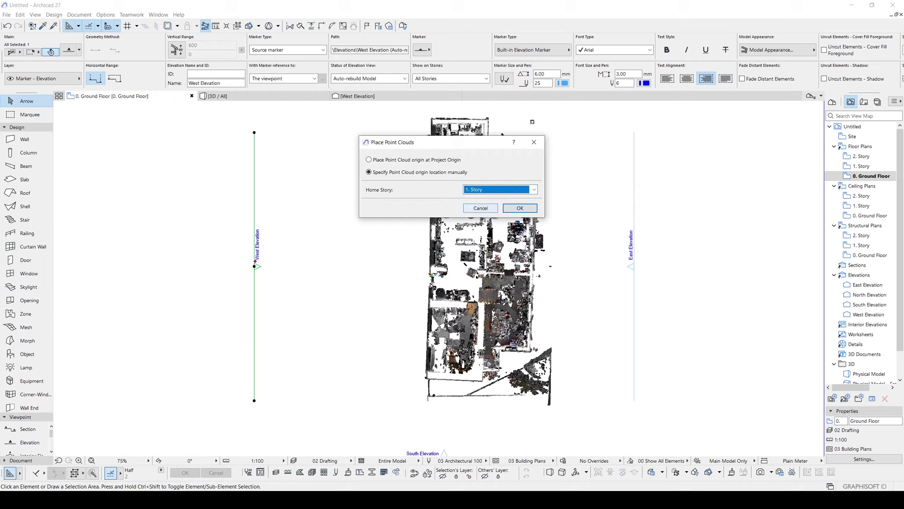
pyautogui.click(518, 208)
pyautogui.click(395, 303)
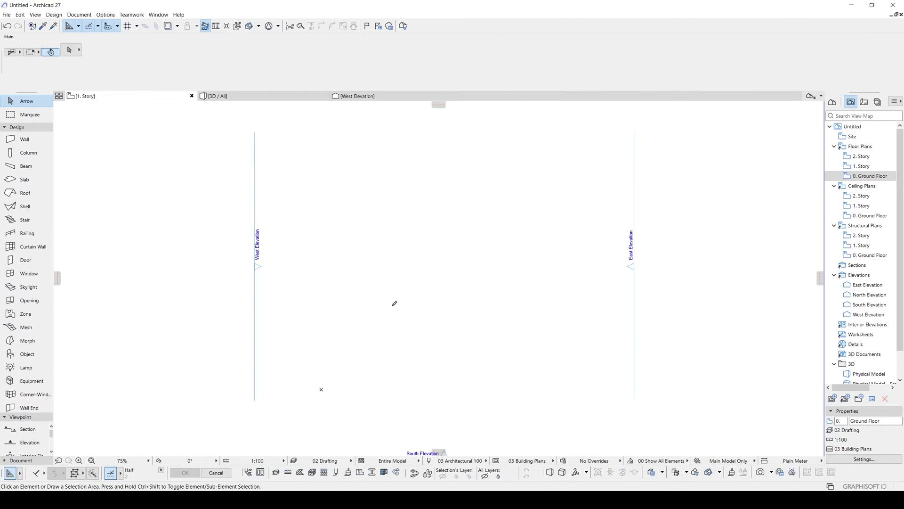
# - Show both point clouds in 3D, examine the gap between them and check the ground floor point cloud's base elevation
pyautogui.press('F3')
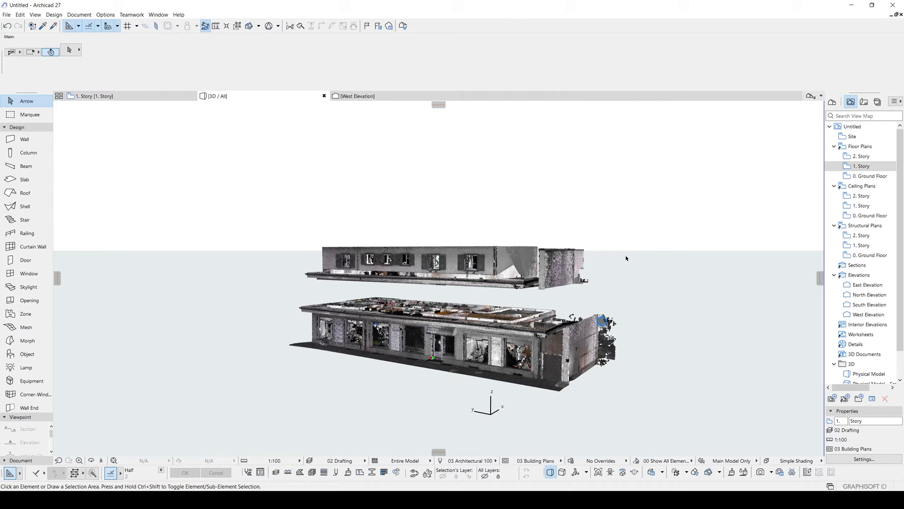
pyautogui.click(576, 254)
pyautogui.moveTo(583, 268)
pyautogui.moveTo(557, 368)
pyautogui.click(603, 324)
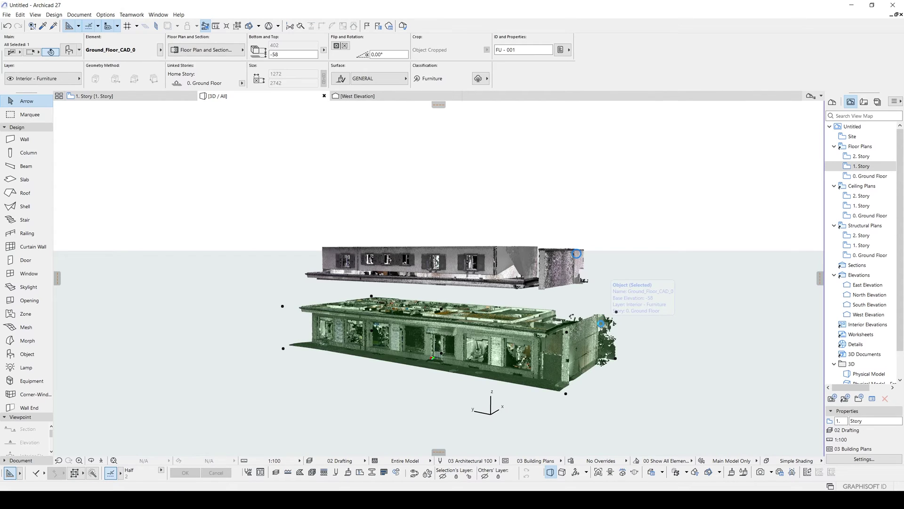
pyautogui.click(281, 55)
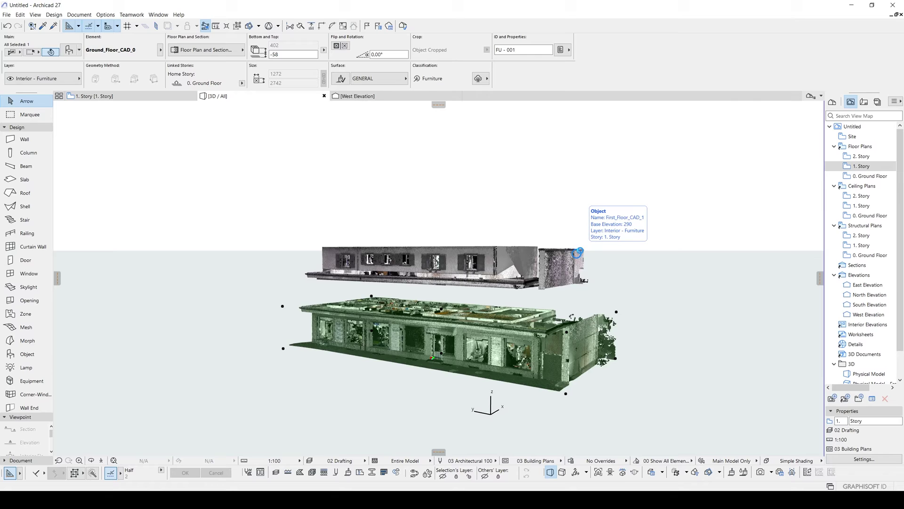
# - Set the first floor point cloud's base height to Project Zero to -58, keeping 1. Story as its home story
pyautogui.click(578, 253)
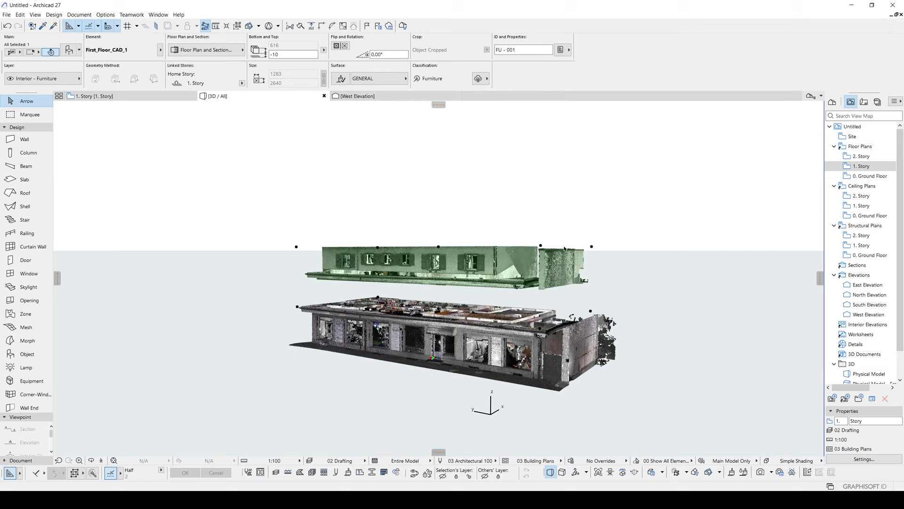
pyautogui.press('w')
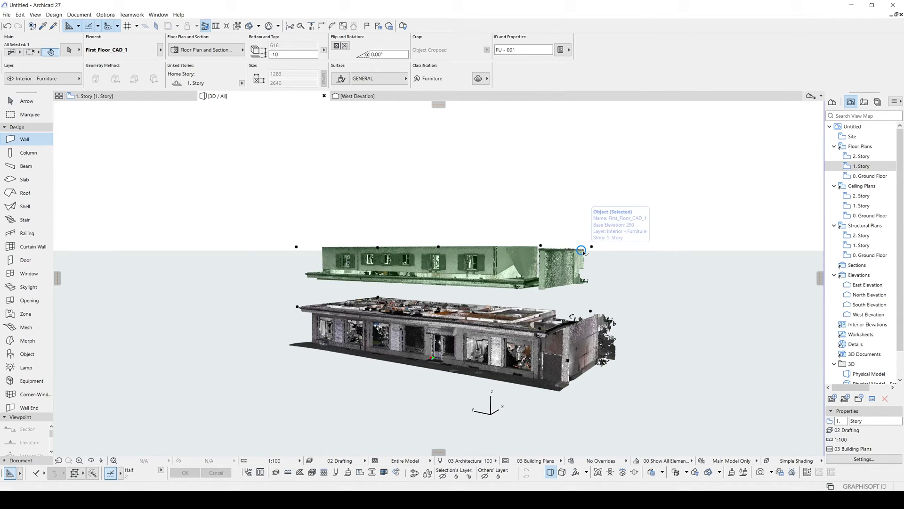
pyautogui.hotkey('ctrl', 't')
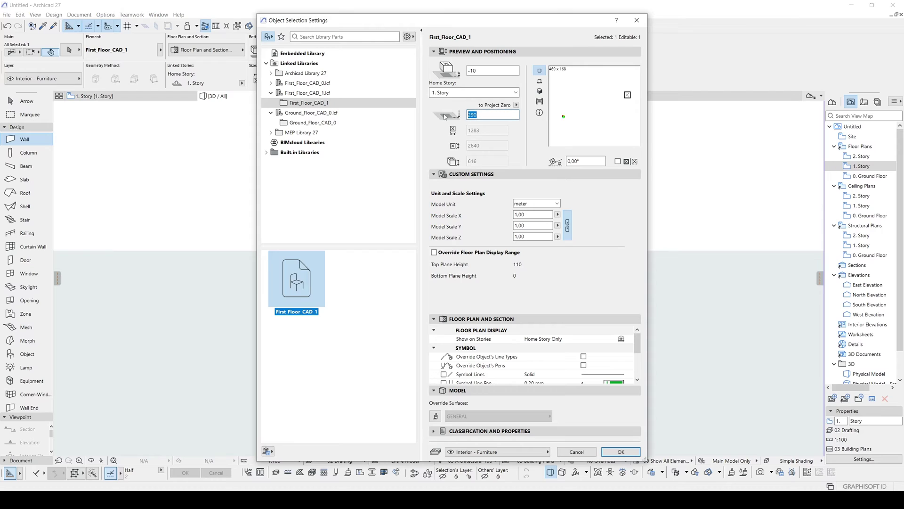
pyautogui.write('-5')
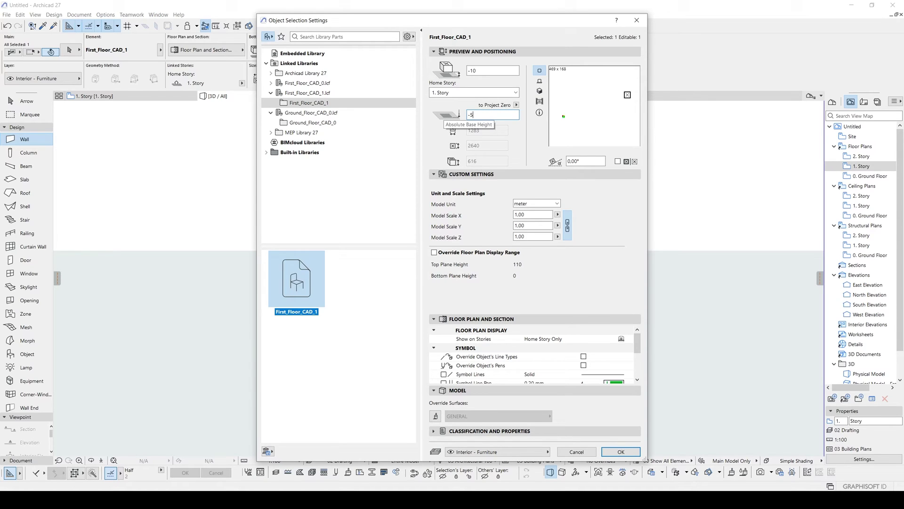
pyautogui.write('8')
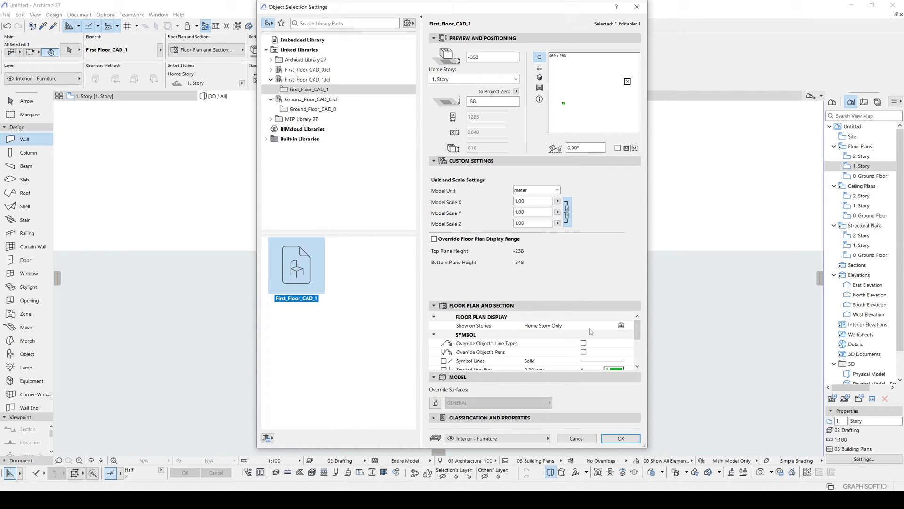
pyautogui.moveTo(514, 9); pyautogui.dragTo(293, 18)
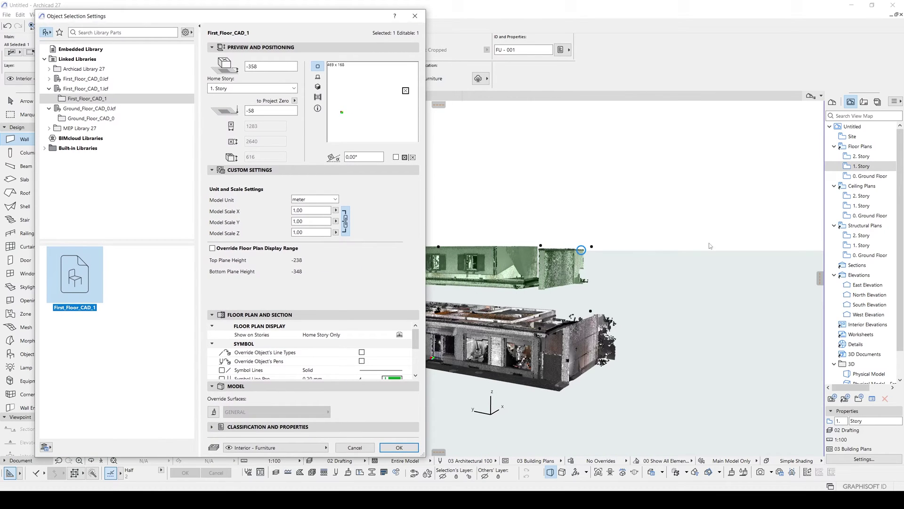
pyautogui.click(399, 447)
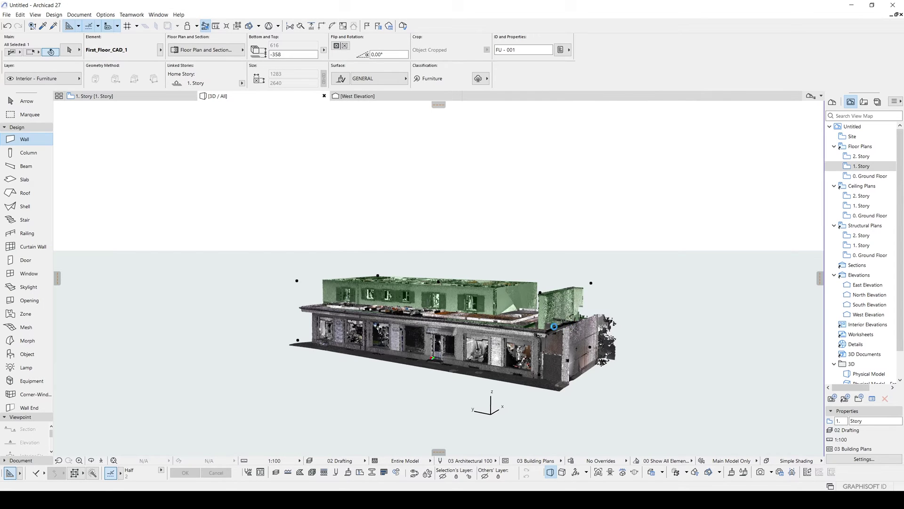
# - Examine the stacked point clouds from above in 3D, and inspect the ground floor point cloud up close in the 0. Ground Floor plan
pyautogui.click(638, 324)
pyautogui.keyDown('shift'); pyautogui.moveTo(637, 324); pyautogui.dragTo(497, 361, button='middle'); pyautogui.keyUp('shift')
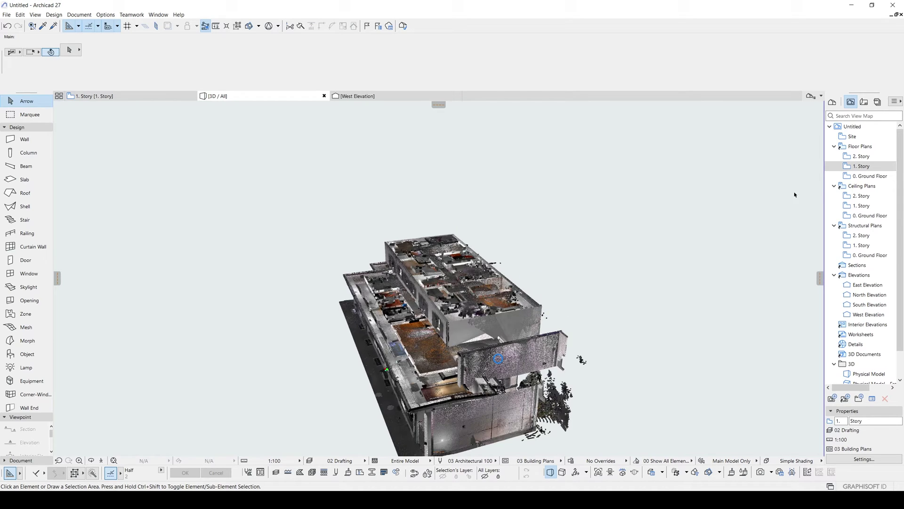
pyautogui.doubleClick(848, 175)
pyautogui.click(471, 291)
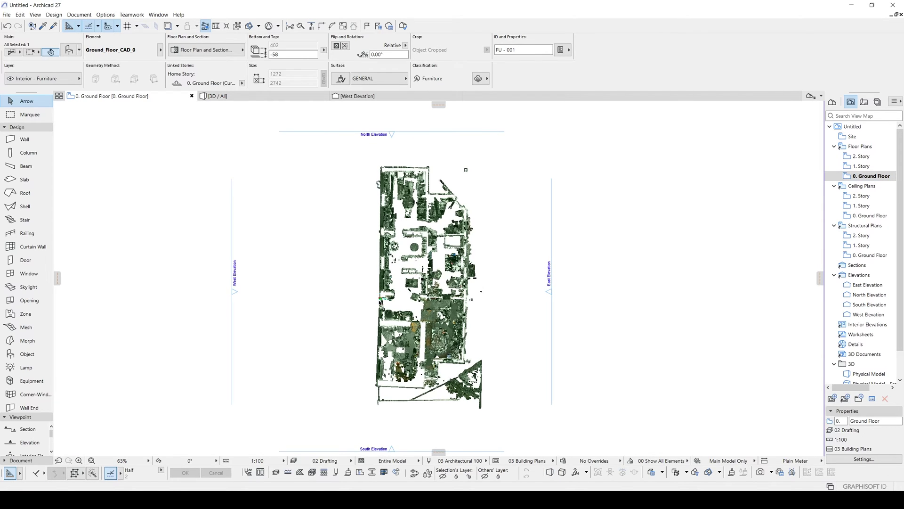
pyautogui.scroll(10, 377, 303)
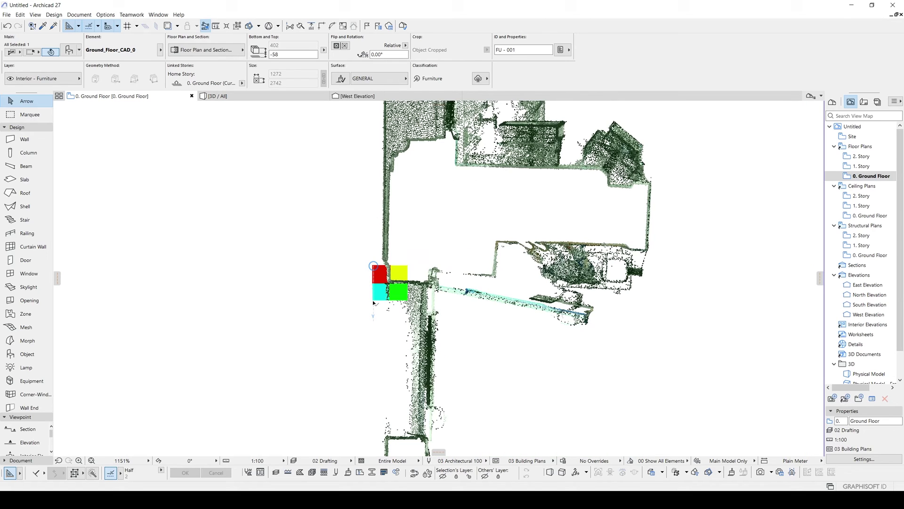
pyautogui.click(373, 301)
pyautogui.scroll(-10, 351, 327)
pyautogui.moveTo(321, 301); pyautogui.dragTo(399, 169, button='middle')
pyautogui.click(350, 304)
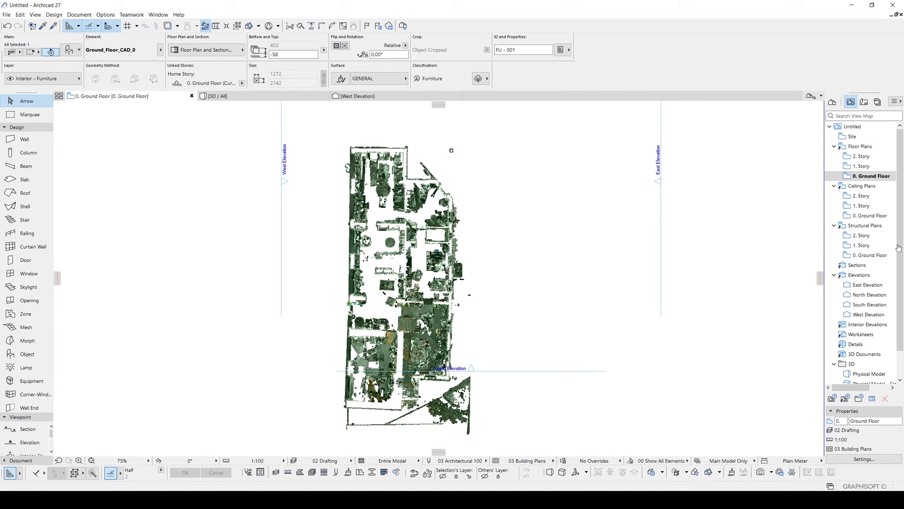
# - Open the 1. Story floor plan and examine the first floor point cloud near the South Elevation line before returning to 3D
pyautogui.doubleClick(864, 168)
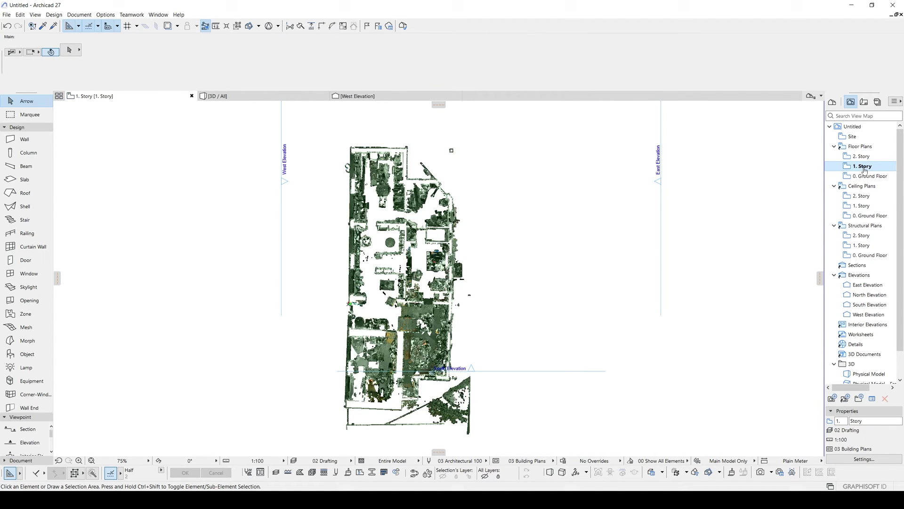
pyautogui.scroll(4, 376, 306)
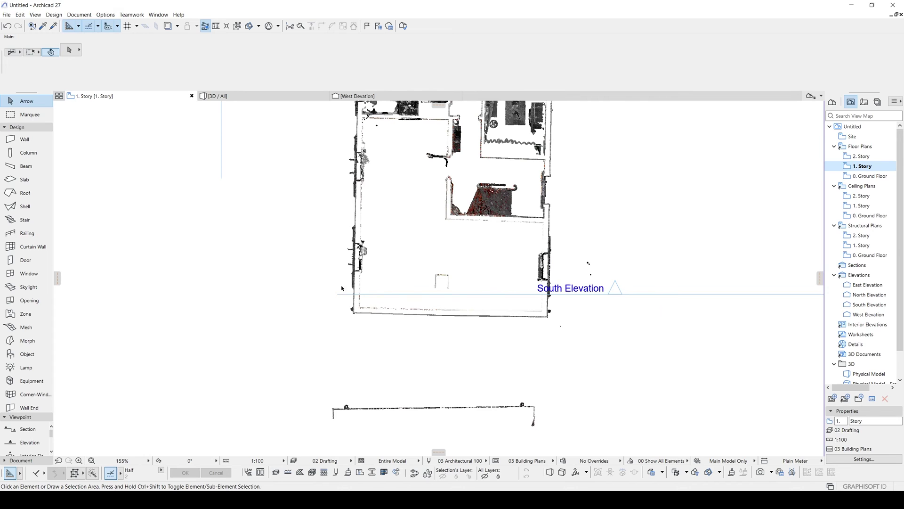
pyautogui.press('F3')
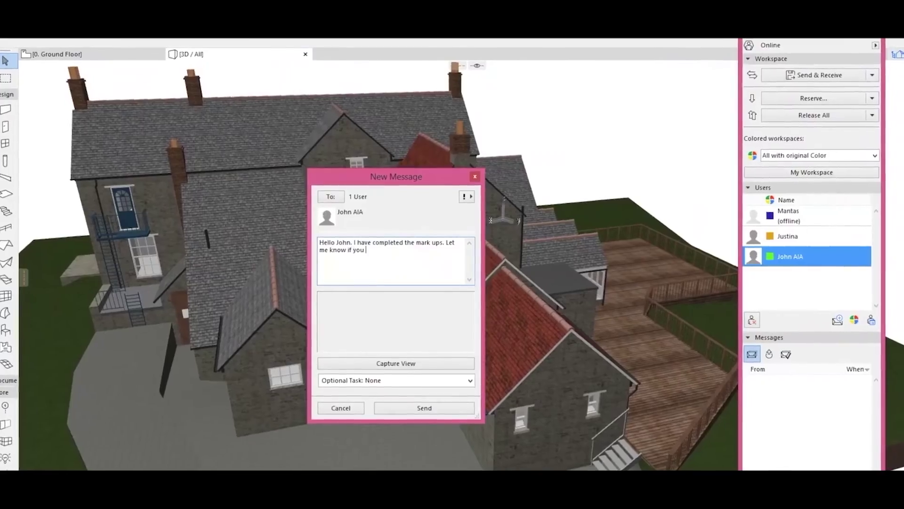
pyautogui.write('need anything else. I')
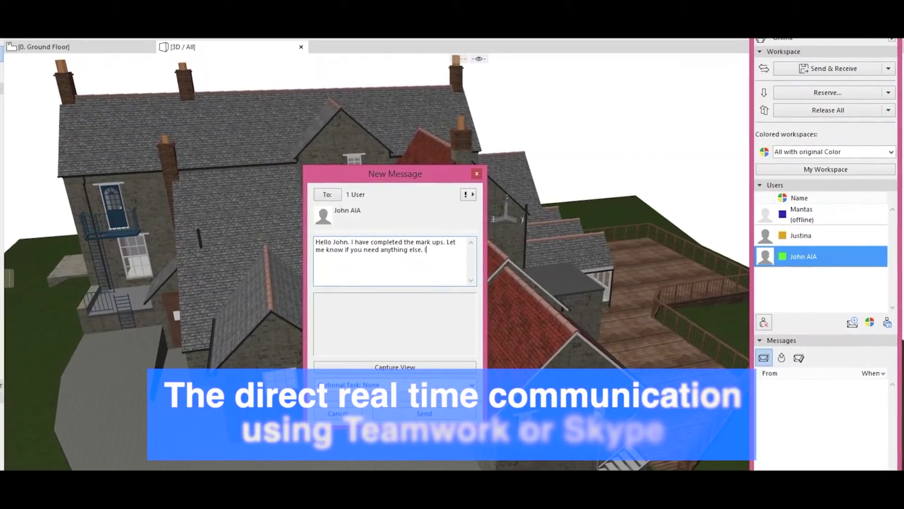
pyautogui.write("'m releasing the project ")
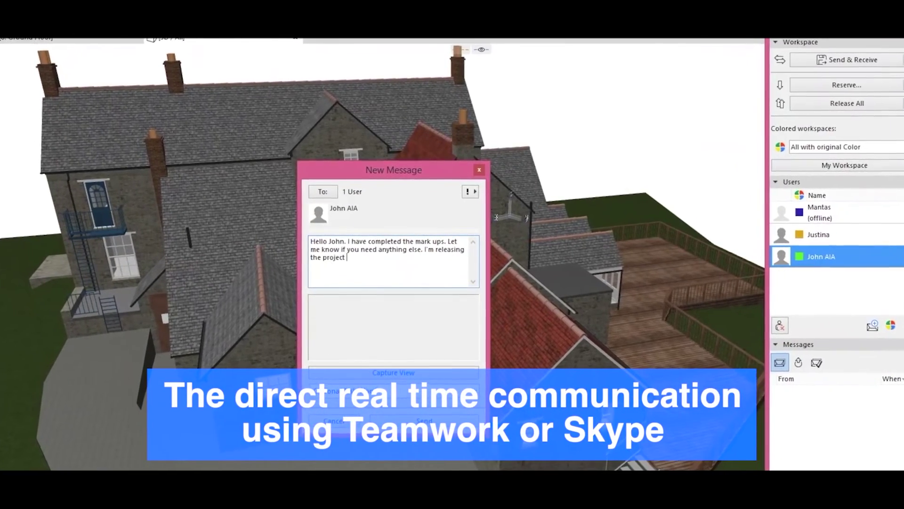
pyautogui.write('now :)')
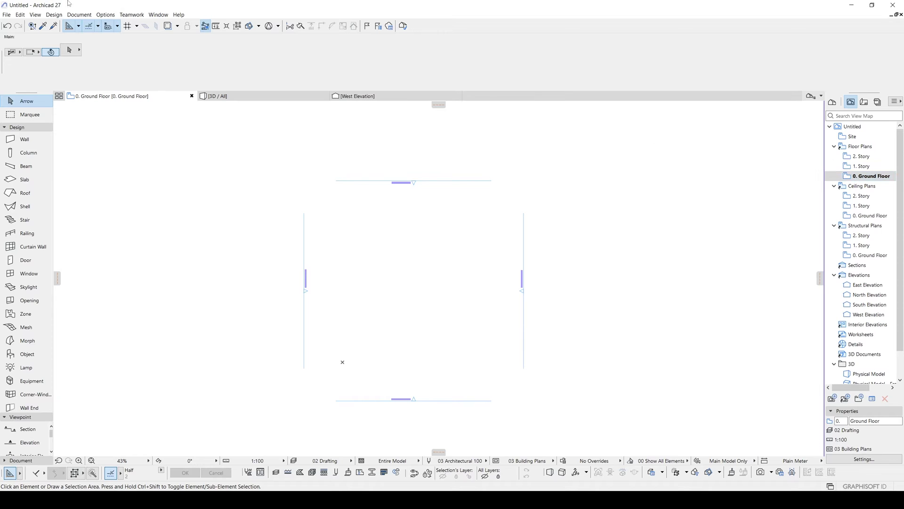
# - Import the attic, first floor and ground floor E57 point clouds together, placing them at the Project Origin with home story 0. Ground Floor
pyautogui.click(7, 14)
pyautogui.moveTo(31, 134)
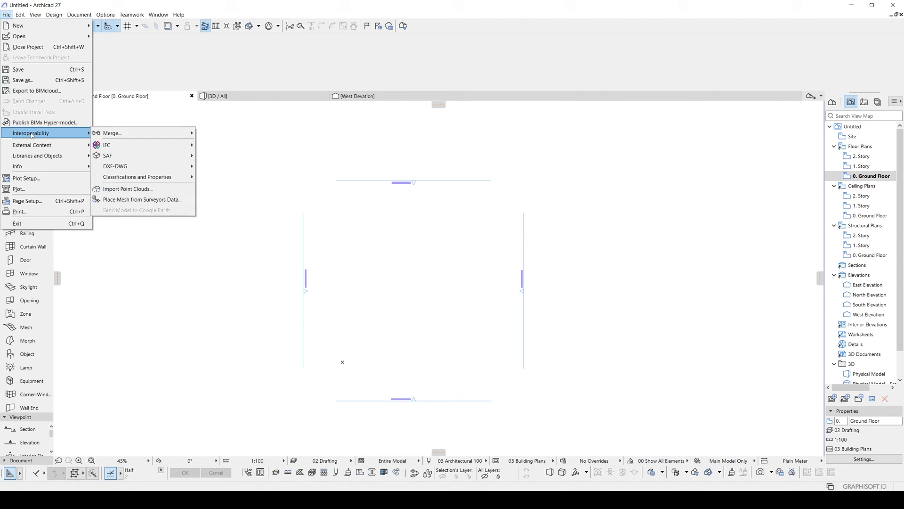
pyautogui.click(125, 190)
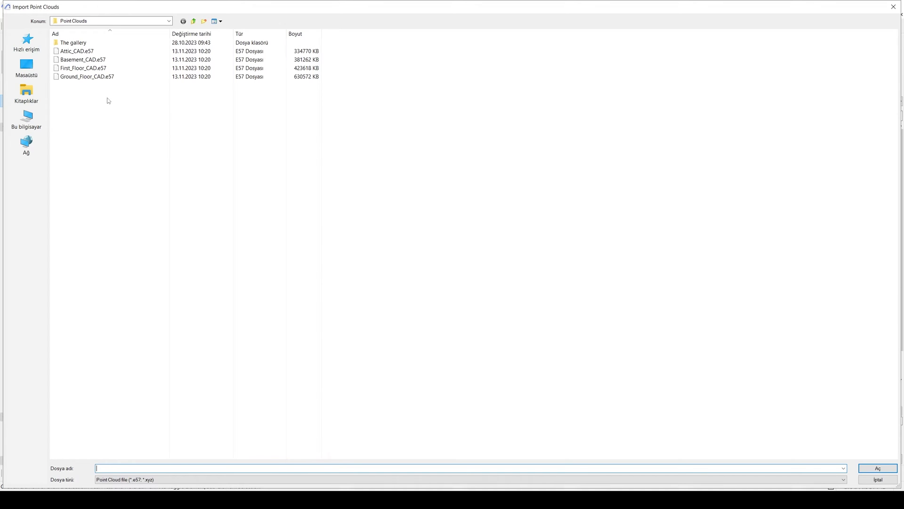
pyautogui.moveTo(107, 100); pyautogui.dragTo(64, 48)
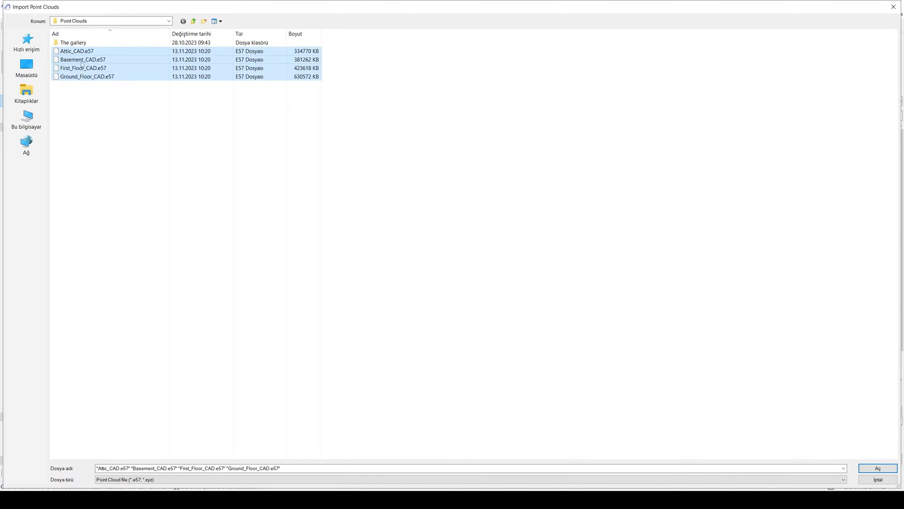
pyautogui.keyDown('ctrl'); pyautogui.click(70, 60); pyautogui.keyUp('ctrl')
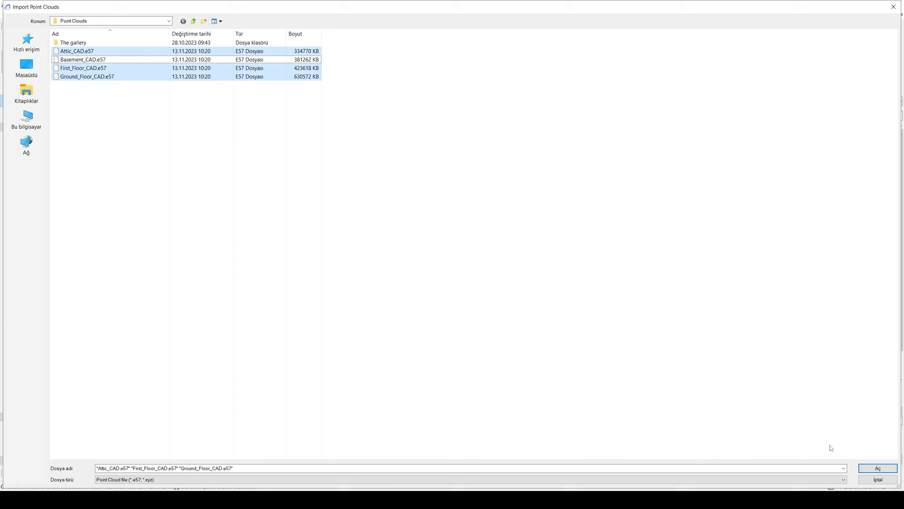
pyautogui.click(878, 468)
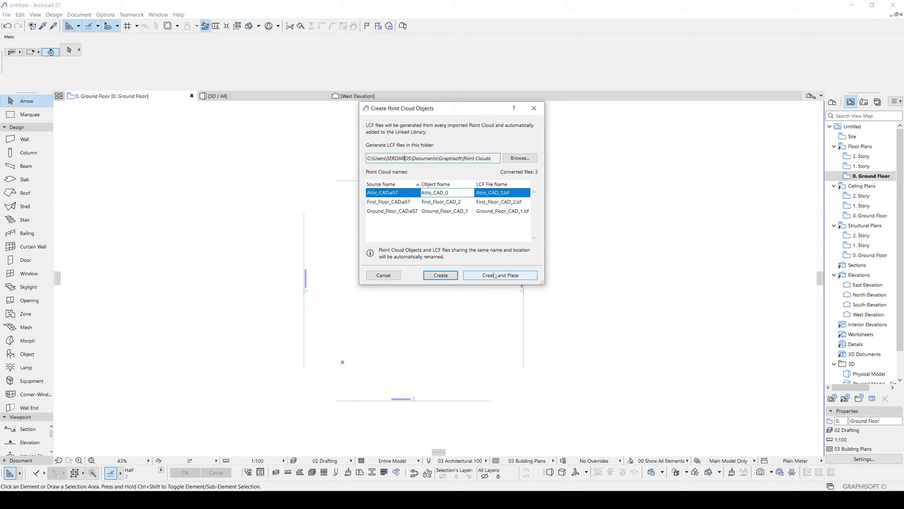
pyautogui.click(469, 278)
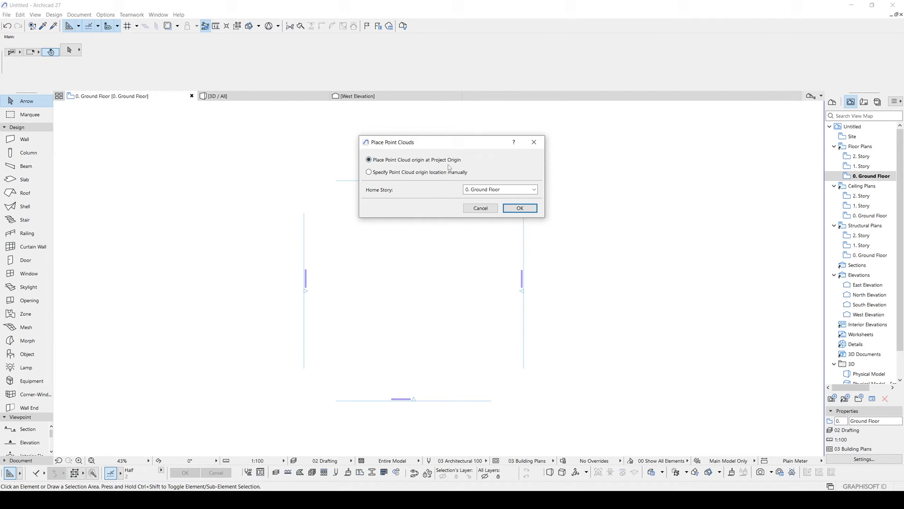
pyautogui.click(511, 208)
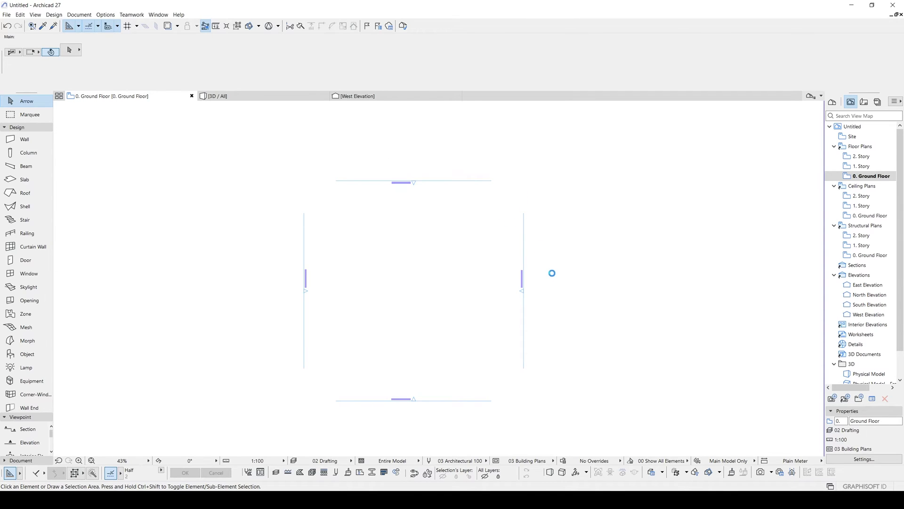
# - Examine the placed point clouds in the ground floor plan and as a stacked building in 3D
pyautogui.scroll(3, 392, 347)
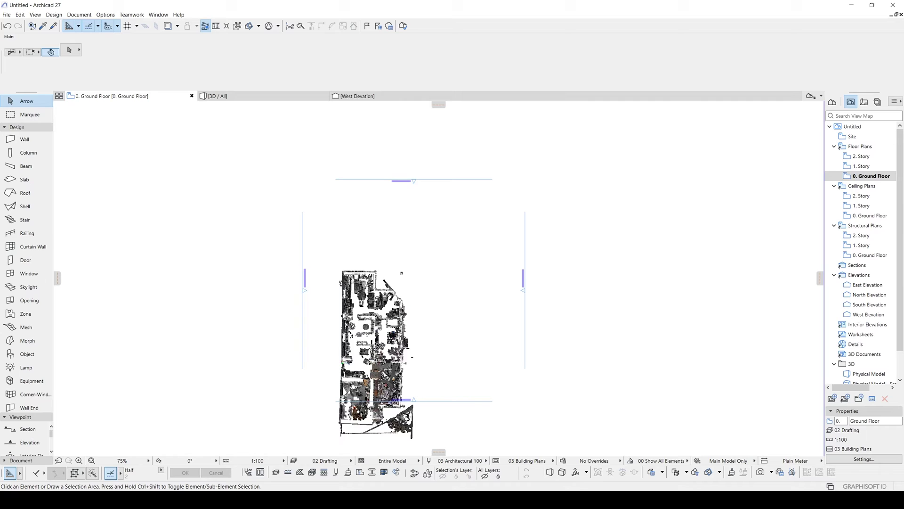
pyautogui.moveTo(340, 358); pyautogui.dragTo(462, 279, button='middle')
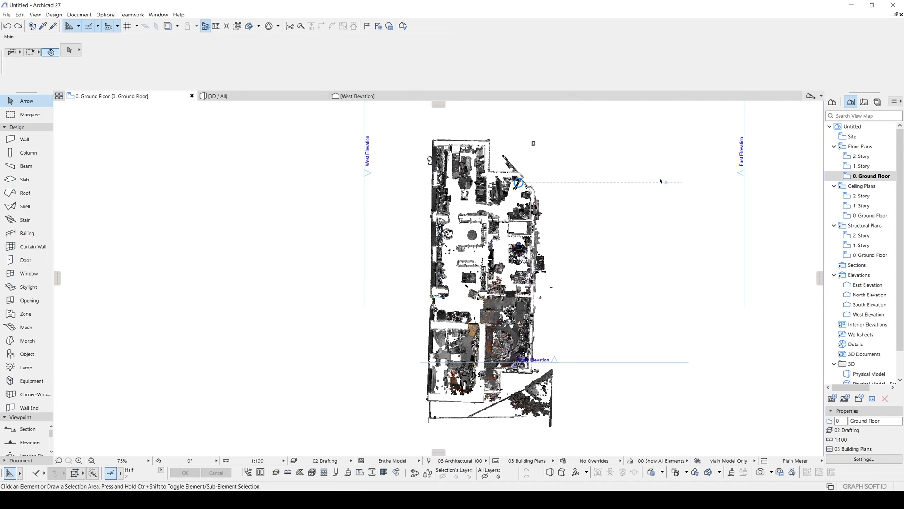
pyautogui.press('F3')
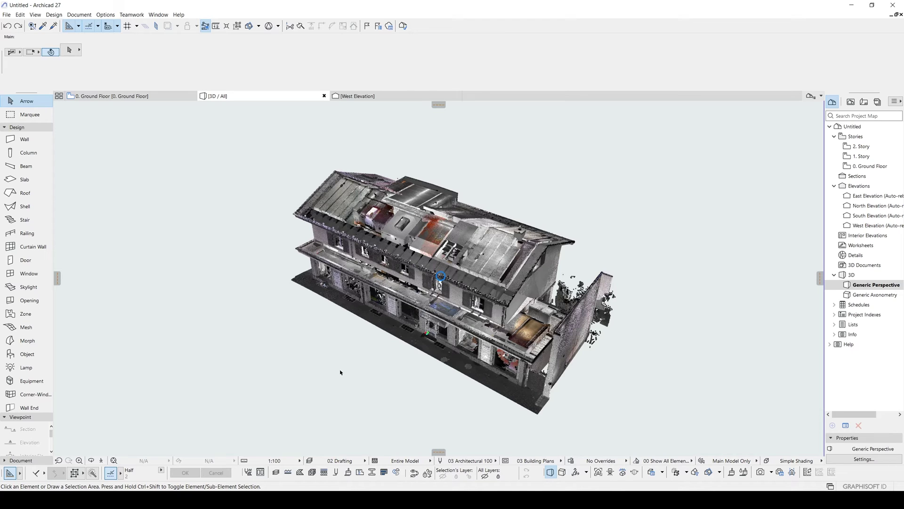
# - Return to the 0. Ground Floor plan and create new layers named ground floor, first floor and attic
pyautogui.doubleClick(870, 166)
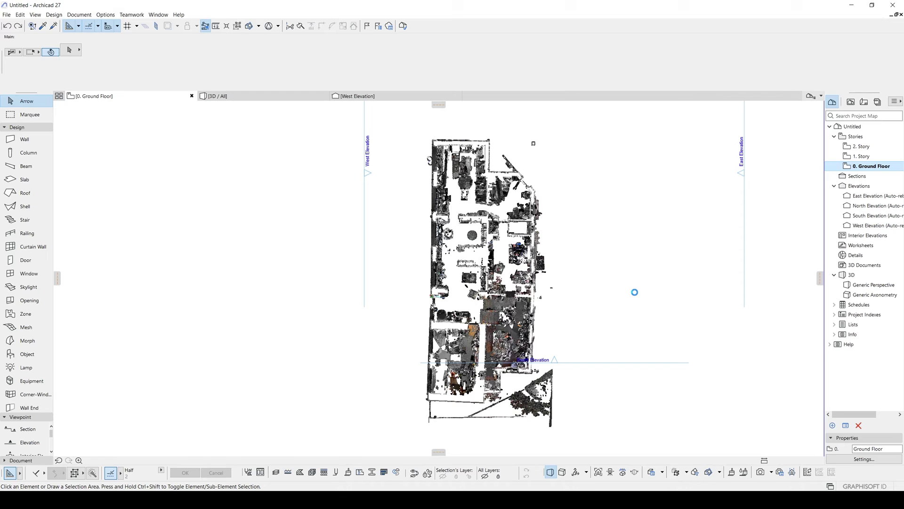
pyautogui.hotkey('ctrl', 'l')
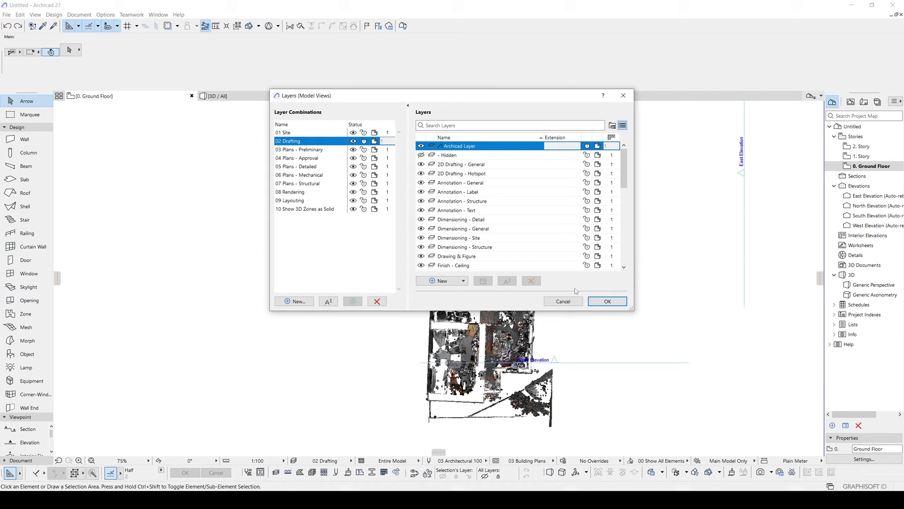
pyautogui.click(443, 281)
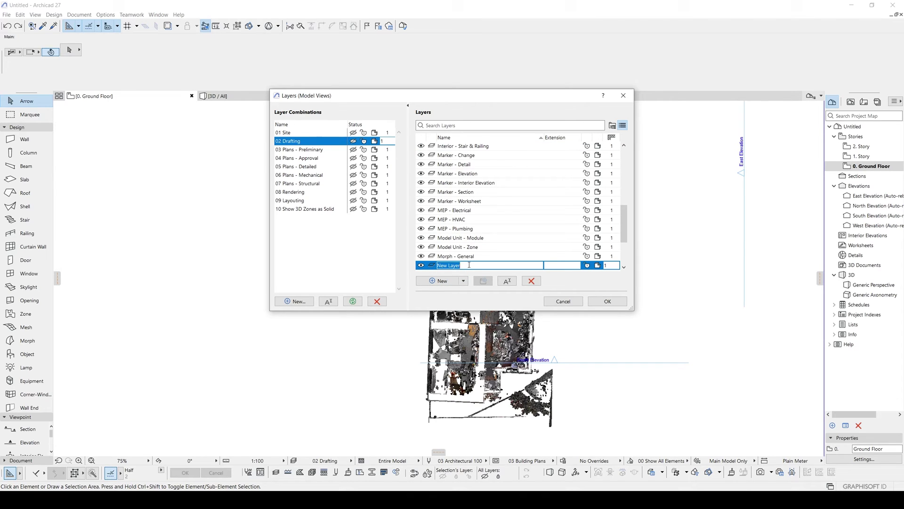
pyautogui.write('first floor')
pyautogui.click(438, 282)
pyautogui.write('attic')
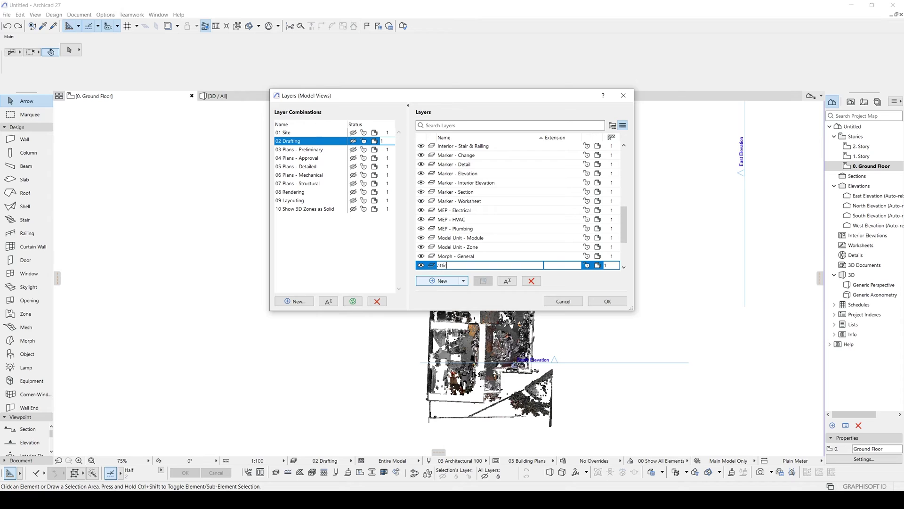
pyautogui.press('Return')
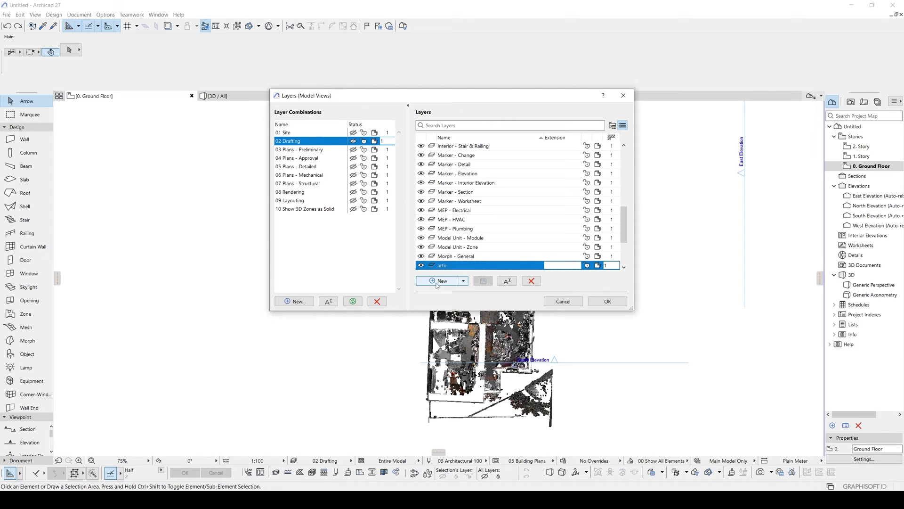
pyautogui.click(607, 301)
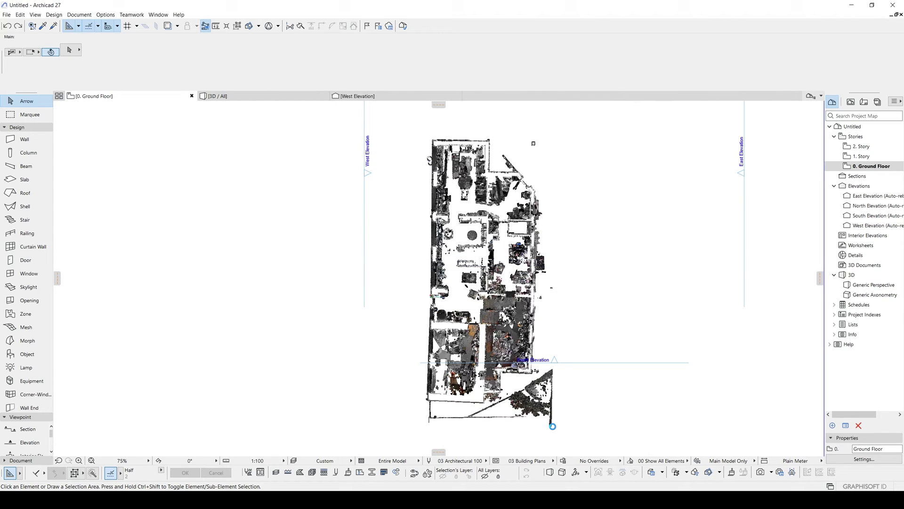
# - Assign the Ground_Floor_CAD_1 point cloud to the ground floor layer in its object settings
pyautogui.click(553, 426)
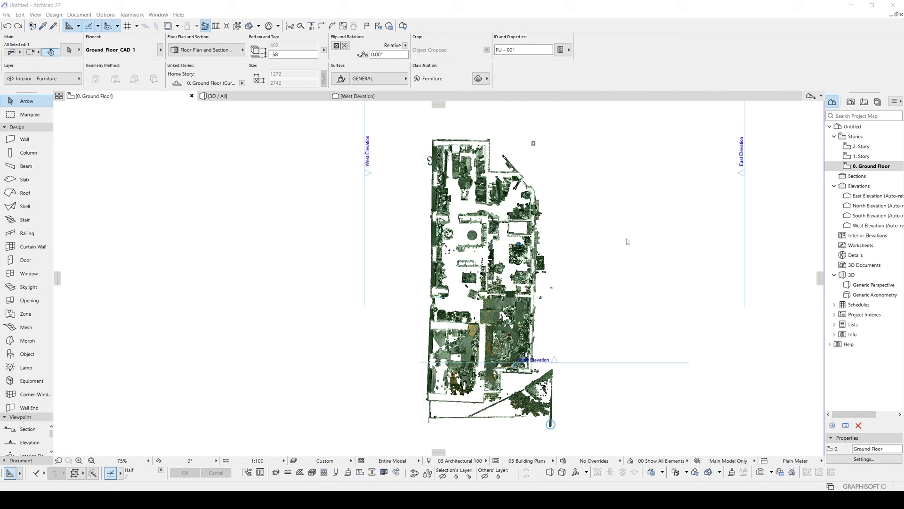
pyautogui.hotkey('ctrl', 't')
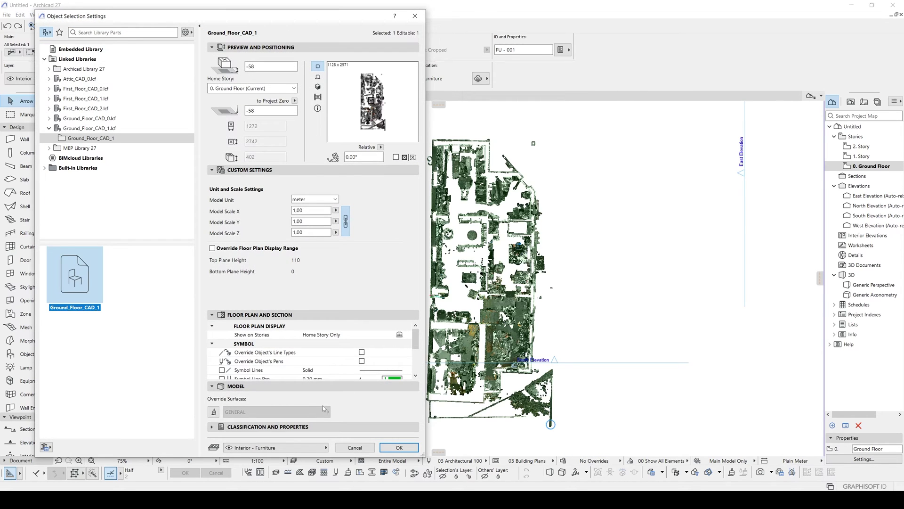
pyautogui.click(289, 448)
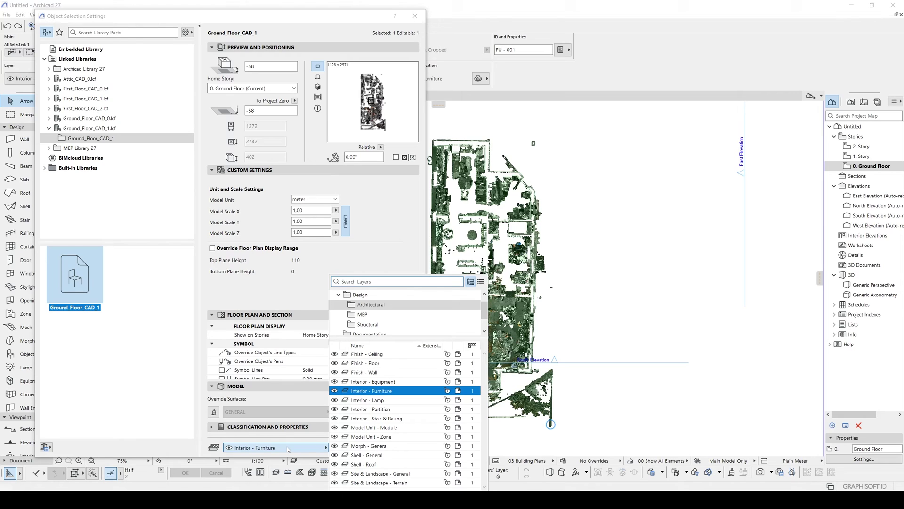
pyautogui.write('gro')
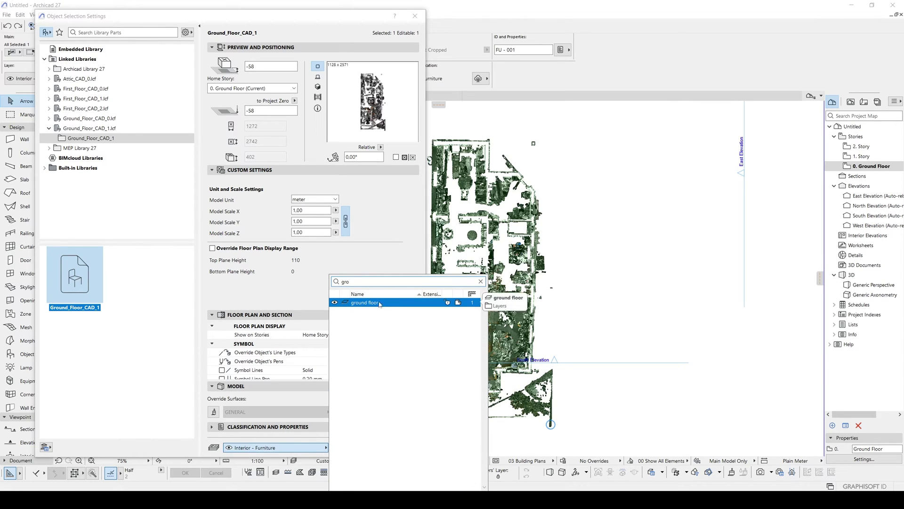
pyautogui.click(365, 302)
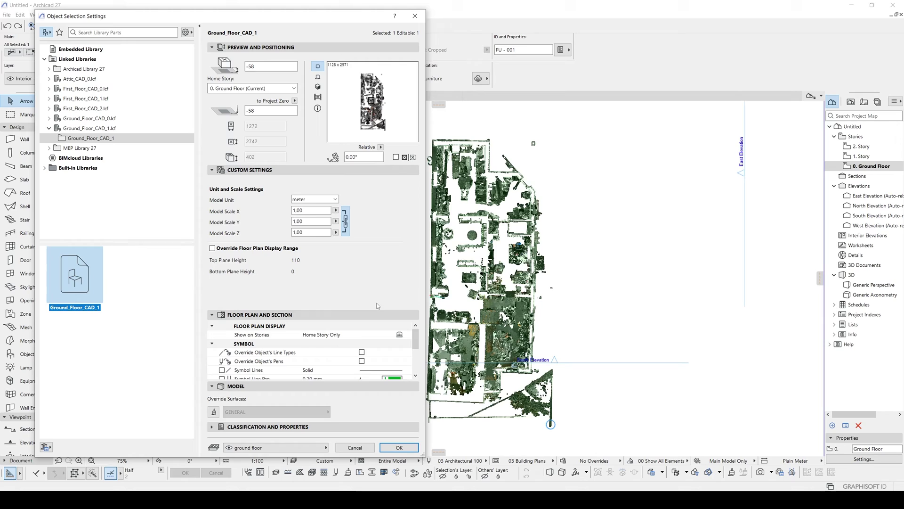
# - Override the ground floor point cloud's floor plan display range with a top plane height of 150 and bottom plane height of 110
pyautogui.click(226, 251)
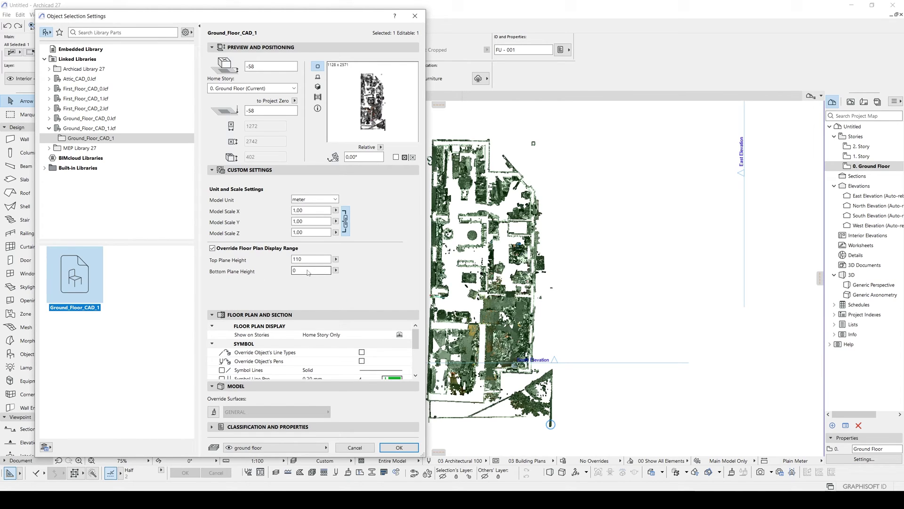
pyautogui.moveTo(307, 272); pyautogui.dragTo(291, 271)
pyautogui.doubleClick(309, 260)
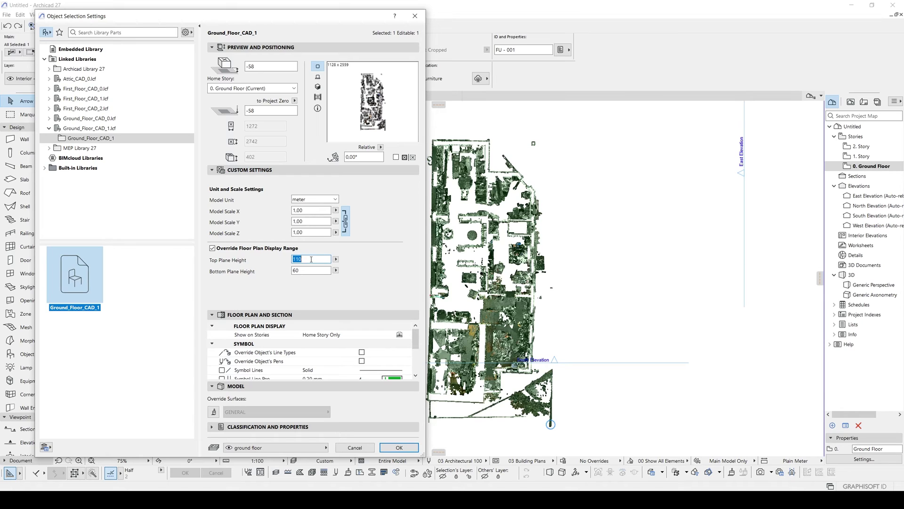
pyautogui.write('15')
pyautogui.click(312, 269)
pyautogui.write('11')
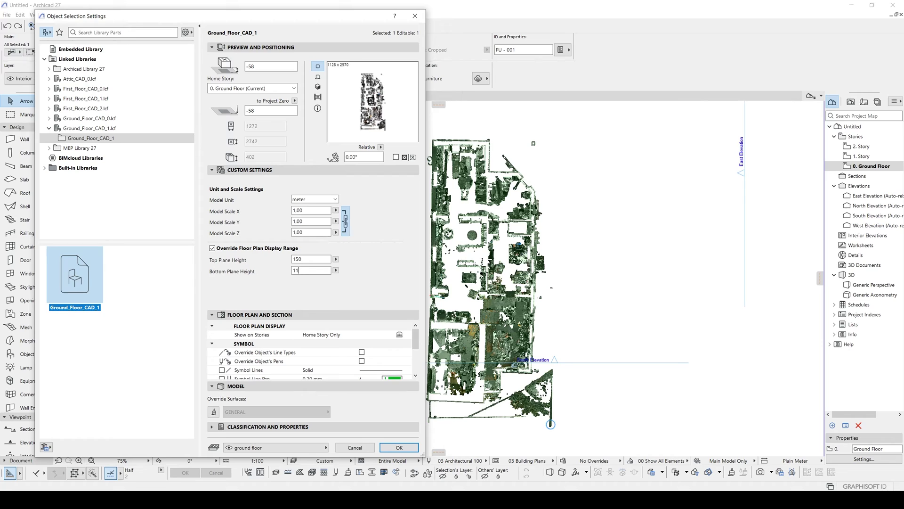
pyautogui.write('0')
pyautogui.click(306, 260)
pyautogui.click(399, 448)
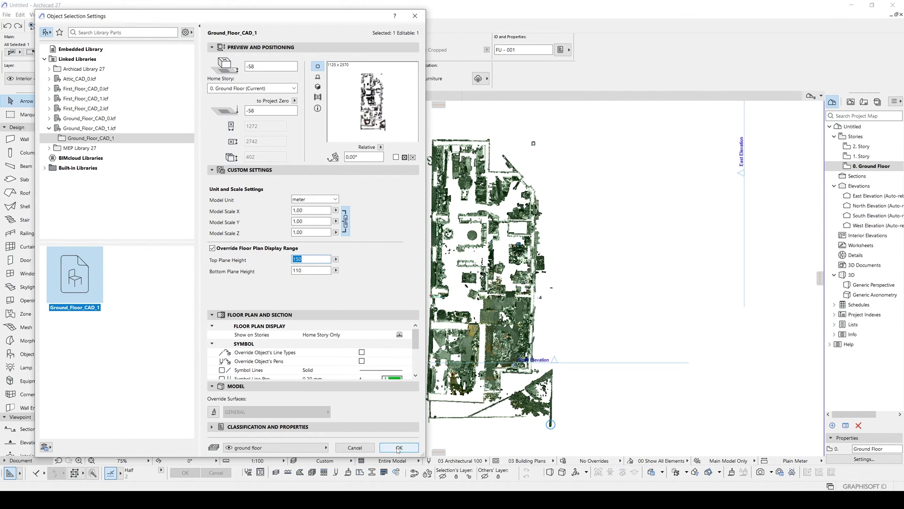
# - Examine the sliced ground floor point cloud in plan, and check the 1. Story floor plan
pyautogui.click(574, 349)
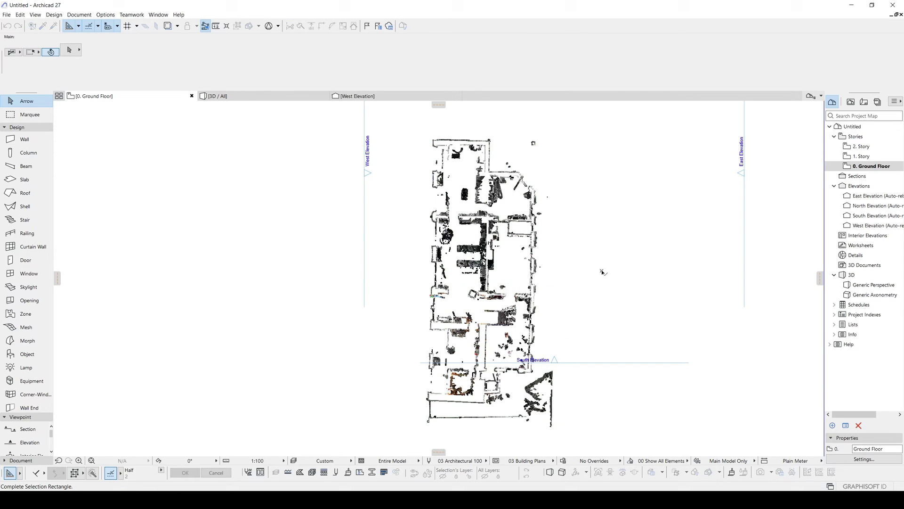
pyautogui.moveTo(626, 253); pyautogui.dragTo(588, 237, button='middle')
pyautogui.hotkey('ctrl', 'Up')
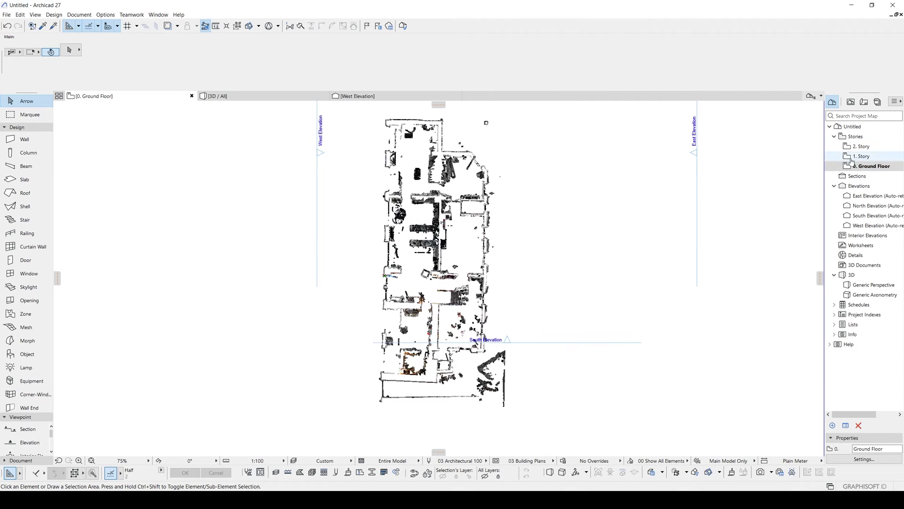
pyautogui.scroll(-2, 410, 281)
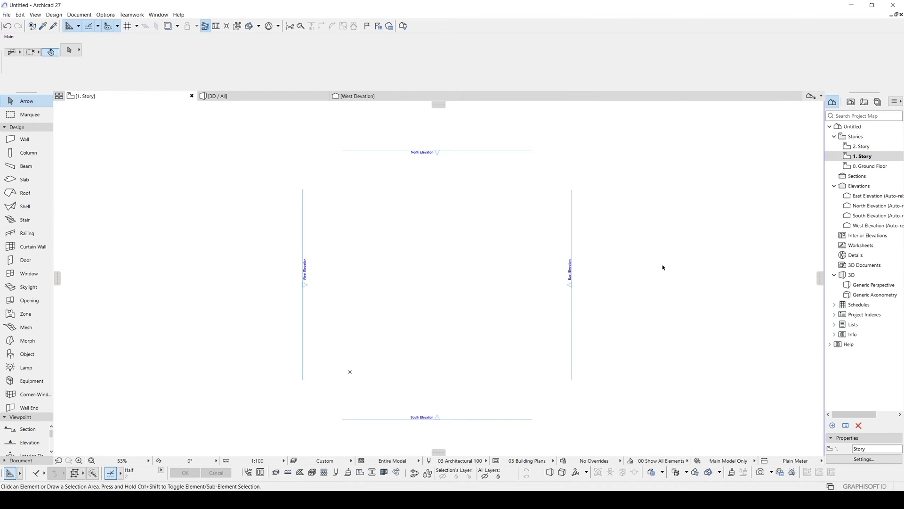
# - In 3D, override the First_Floor_CAD_2 point cloud's floor plan display range with top plane height 150 and bottom plane height 110
pyautogui.click(265, 96)
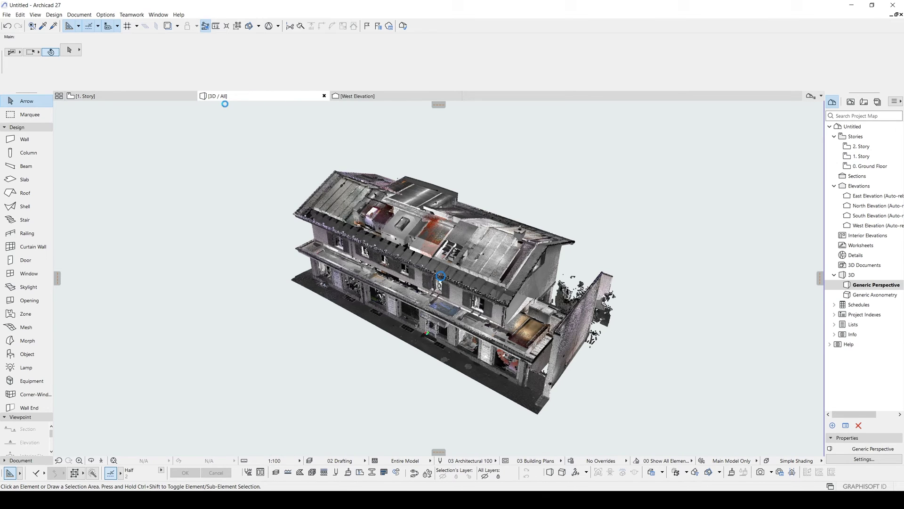
pyautogui.click(315, 233)
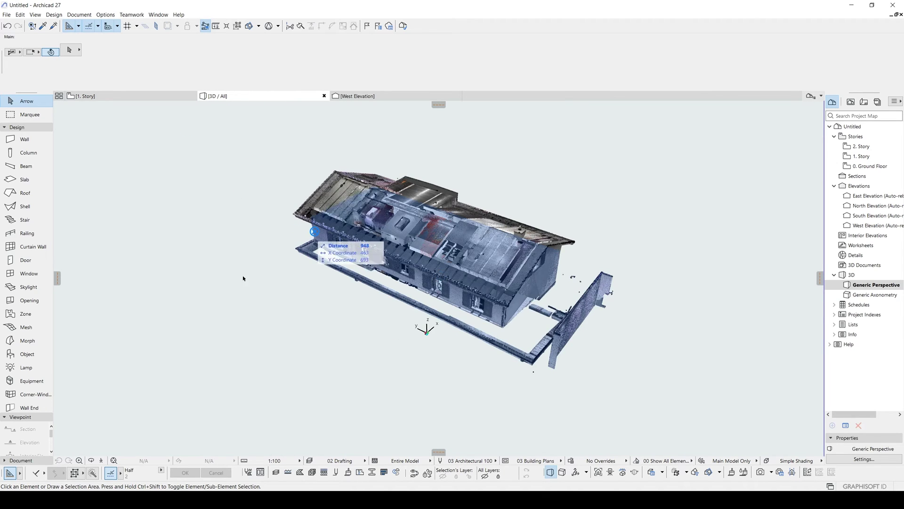
pyautogui.click(265, 312)
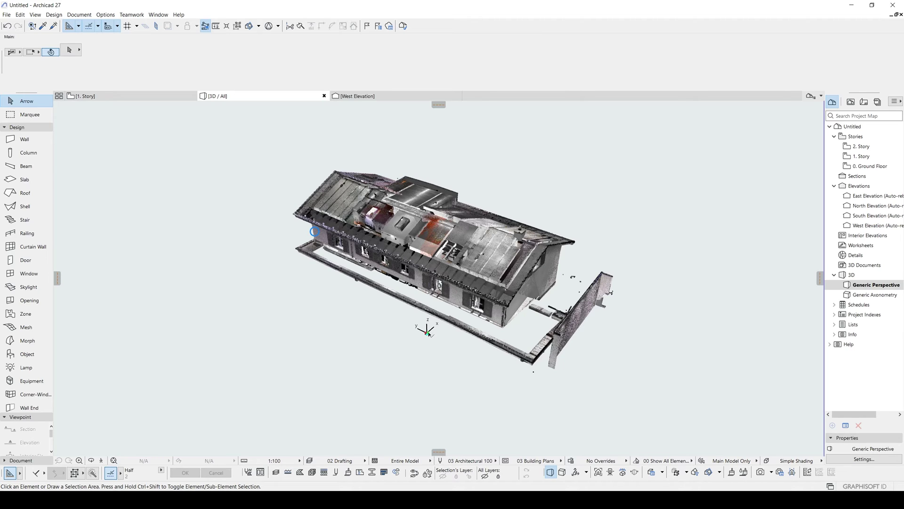
pyautogui.click(314, 233)
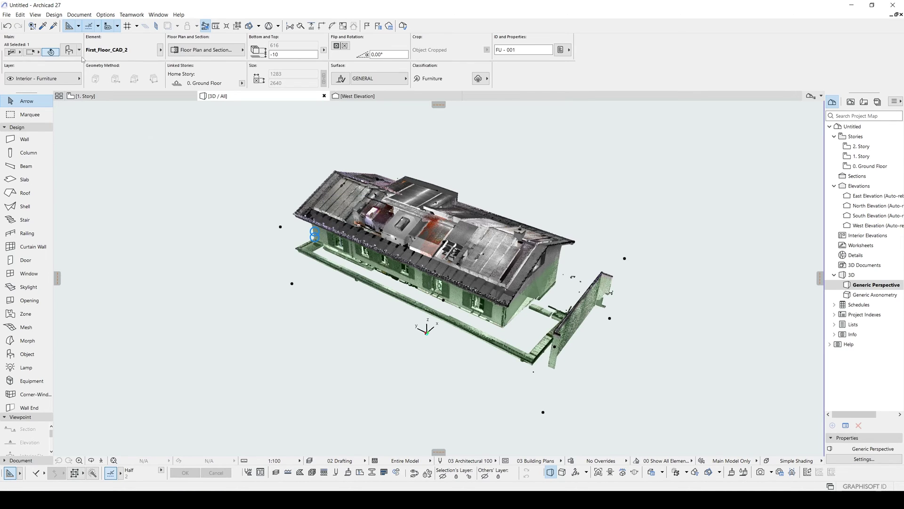
pyautogui.click(68, 47)
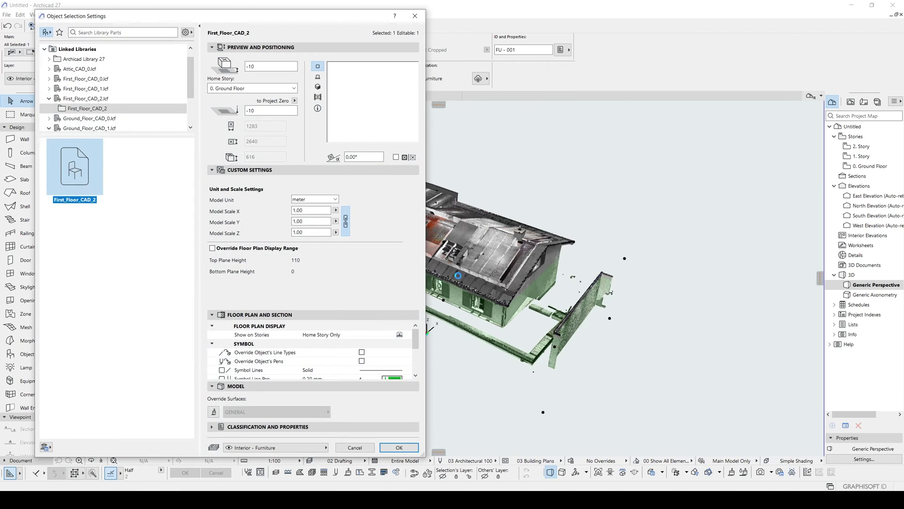
pyautogui.click(219, 249)
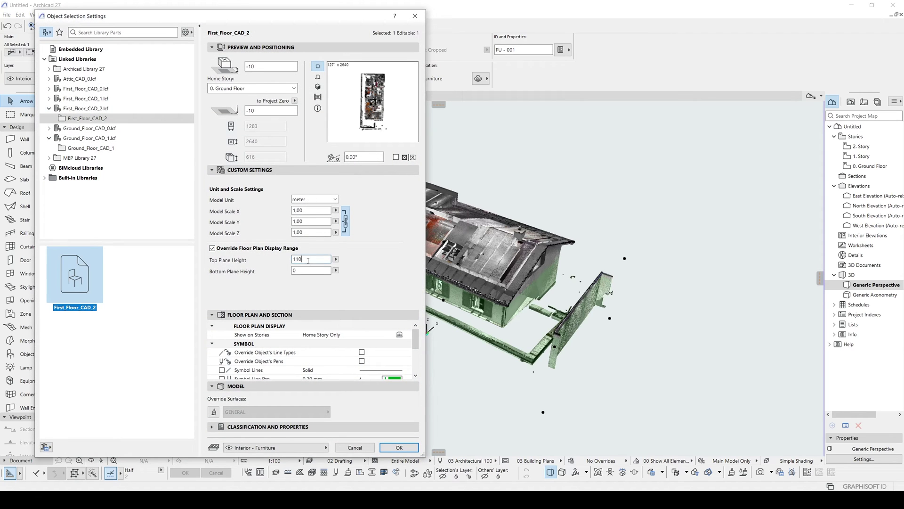
pyautogui.doubleClick(308, 259)
pyautogui.write('150')
pyautogui.doubleClick(302, 270)
pyautogui.write('110')
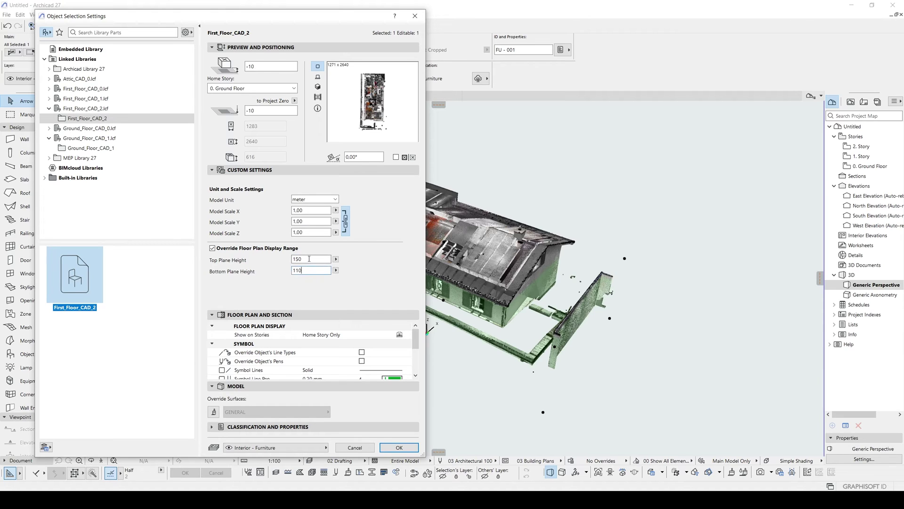
# - Set the First_Floor_CAD_2 point cloud's home story to 1. Story and its elevation to Project Zero to -10
pyautogui.doubleClick(309, 258)
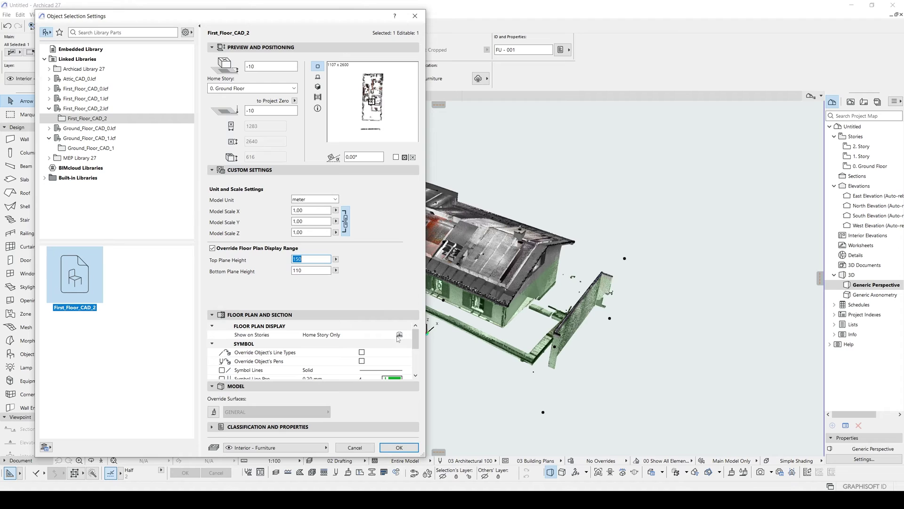
pyautogui.doubleClick(266, 110)
pyautogui.click(243, 89)
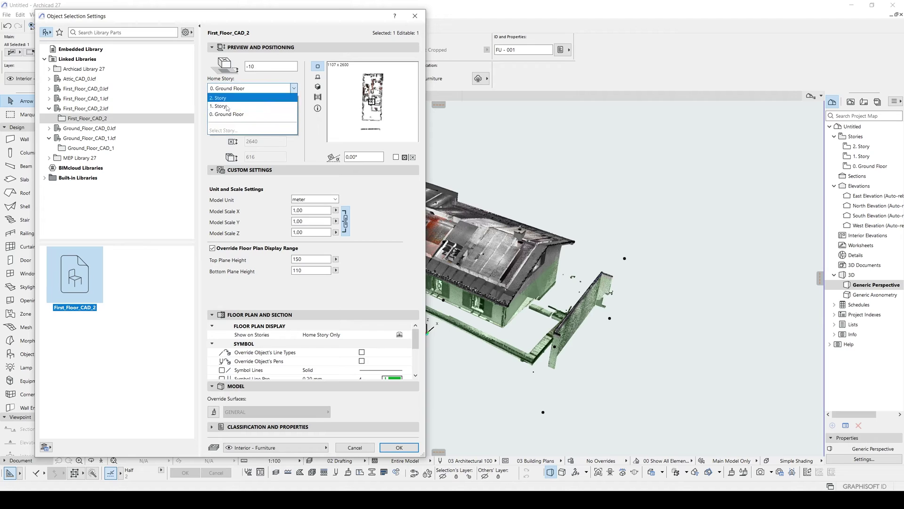
pyautogui.click(226, 107)
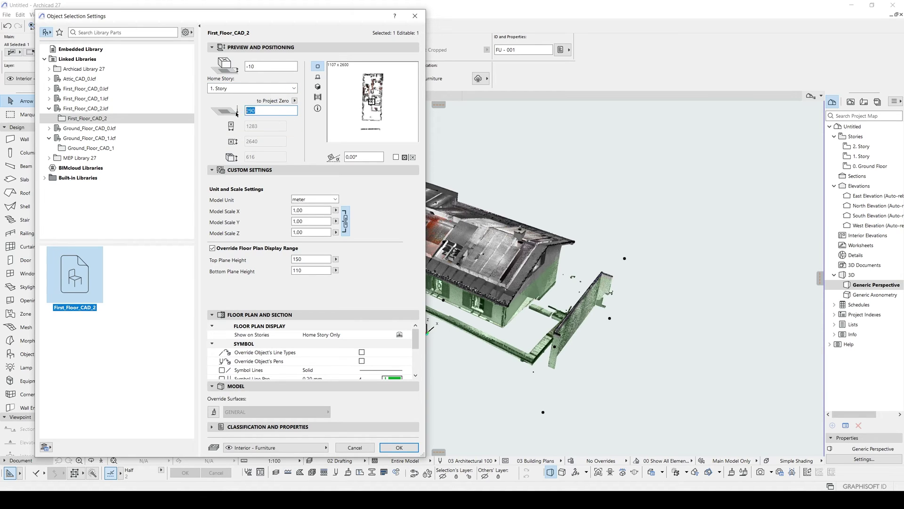
pyautogui.write('-10')
# - Assign the First_Floor_CAD_2 point cloud to the first floor layer and apply its object settings
pyautogui.click(282, 449)
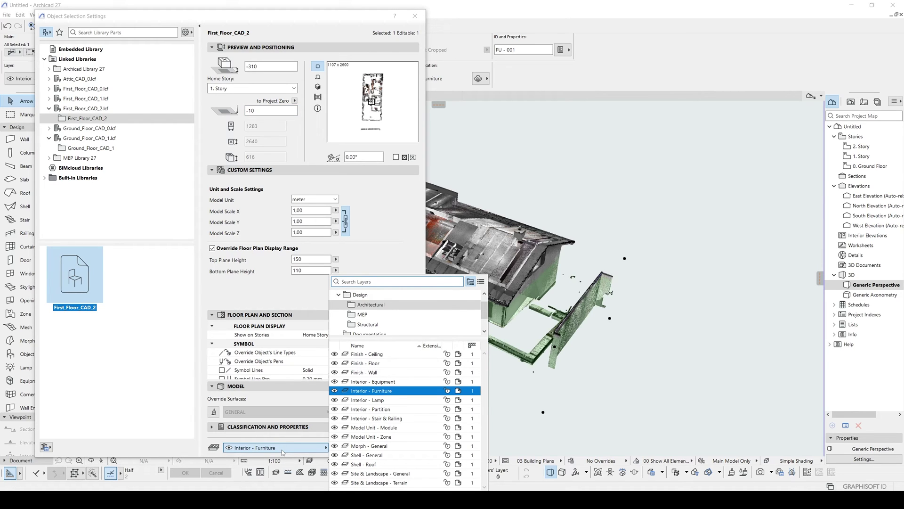
pyautogui.write('f')
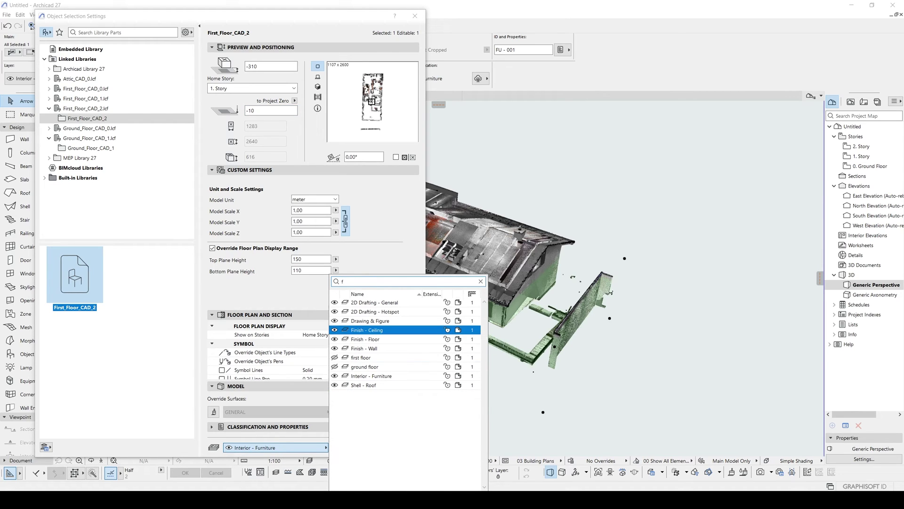
pyautogui.click(379, 358)
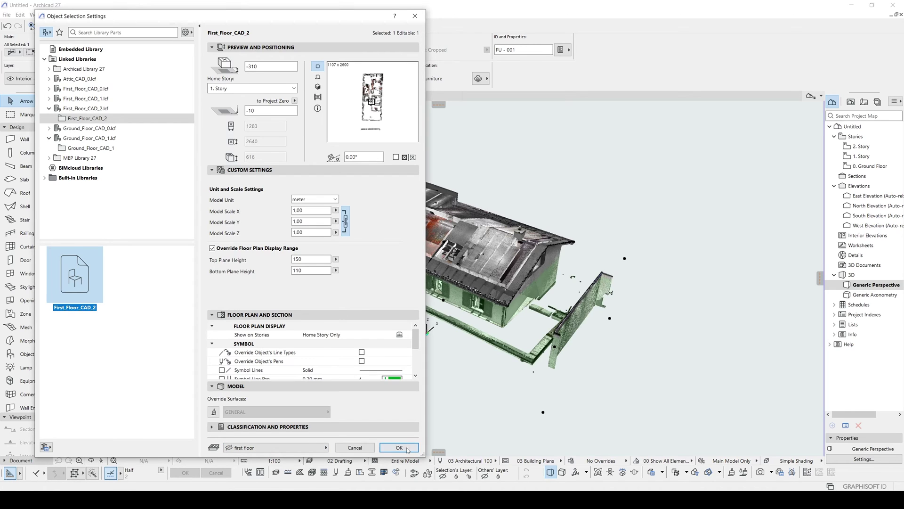
pyautogui.click(406, 449)
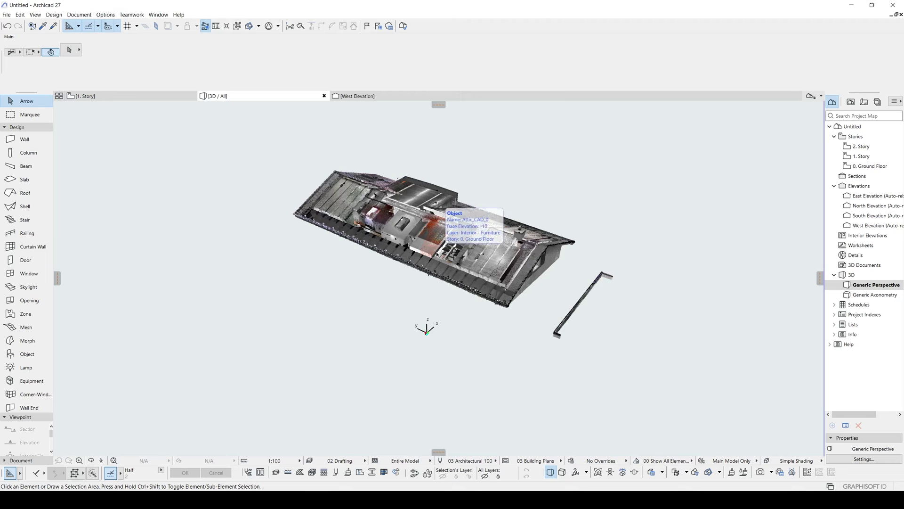
# - Override the Attic_CAD_0 point cloud's floor plan display range with a top plane height of 150 and bottom plane height of 110
pyautogui.doubleClick(523, 252)
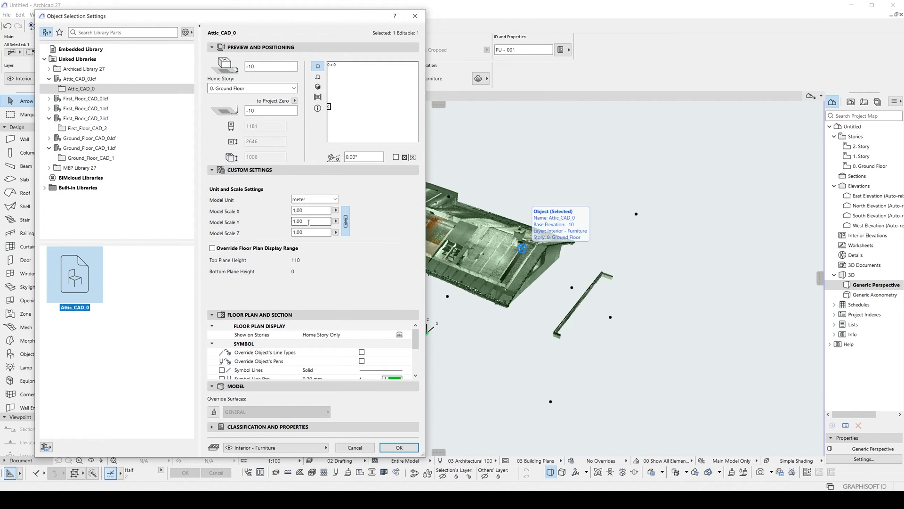
pyautogui.click(227, 248)
pyautogui.moveTo(303, 259); pyautogui.dragTo(275, 260)
pyautogui.write('1')
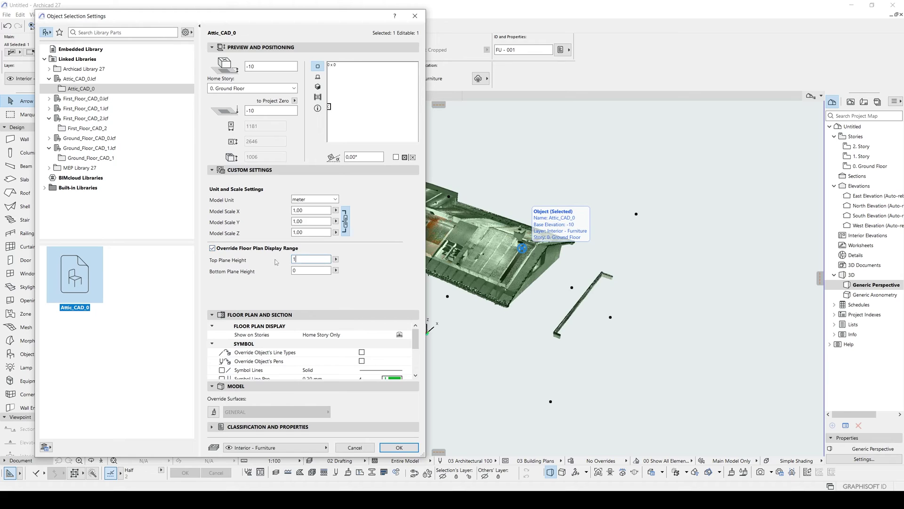
pyautogui.write('50')
pyautogui.click(306, 270)
pyautogui.write('11')
pyautogui.hotkey('shift', 'Tab')
# - Set the attic point cloud's home story to 2. Story and its elevation to Project Zero to -10
pyautogui.click(265, 111)
pyautogui.click(227, 89)
pyautogui.click(228, 96)
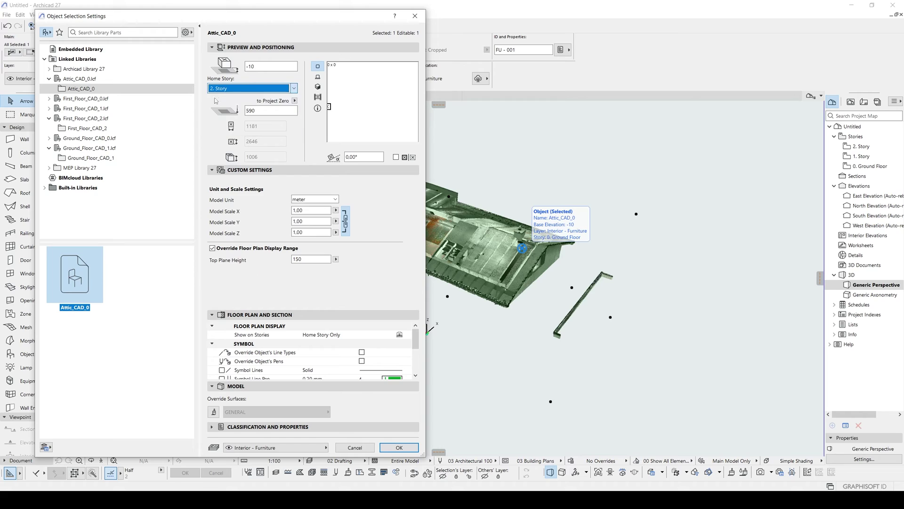
pyautogui.doubleClick(261, 109)
pyautogui.write('-10')
pyautogui.press('Tab')
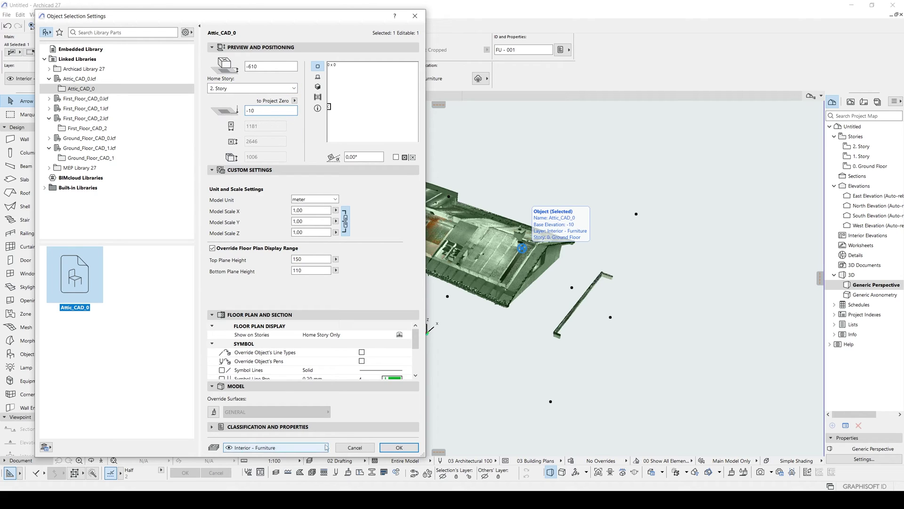
# - Assign the Attic_CAD_0 point cloud to the attic layer and apply its object settings
pyautogui.click(257, 451)
pyautogui.write('attic')
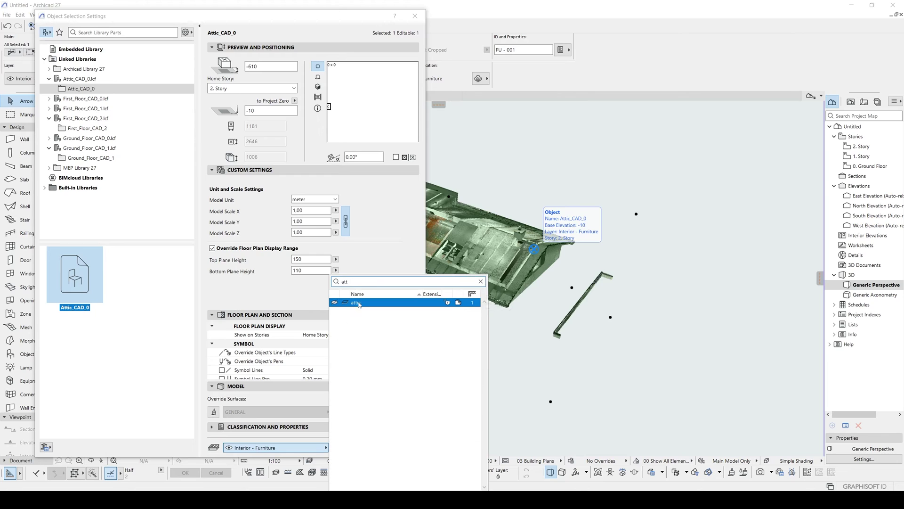
pyautogui.press('Return')
pyautogui.click(399, 448)
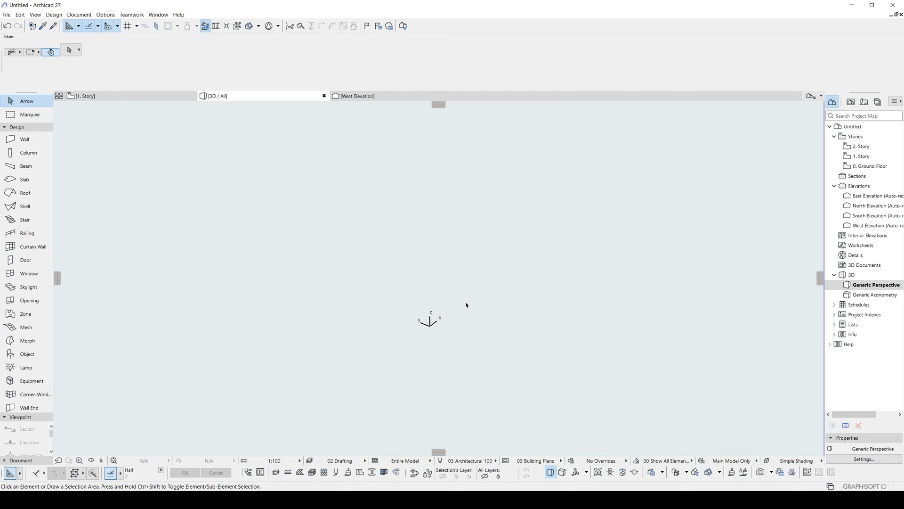
# - Make the ground floor layer visible in the layer settings so its point cloud shows in 3D
pyautogui.hotkey('ctrl', 'l')
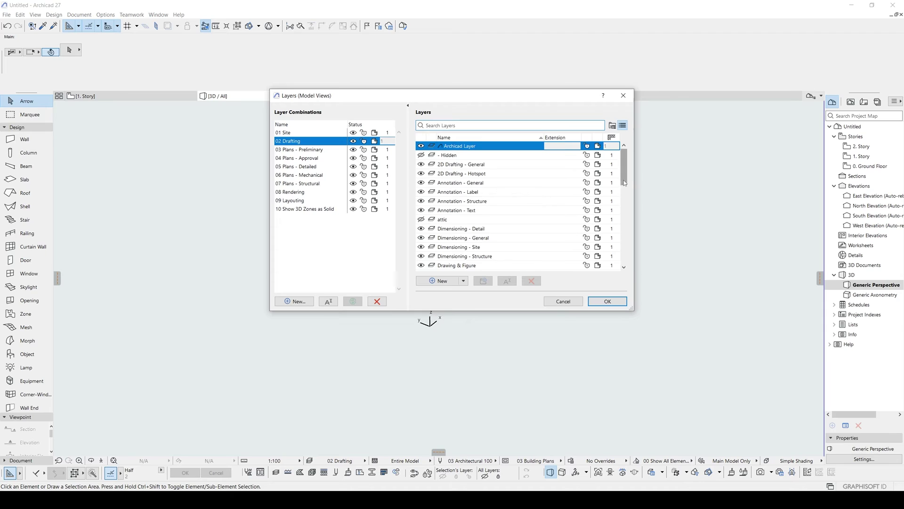
pyautogui.moveTo(625, 183); pyautogui.dragTo(630, 196)
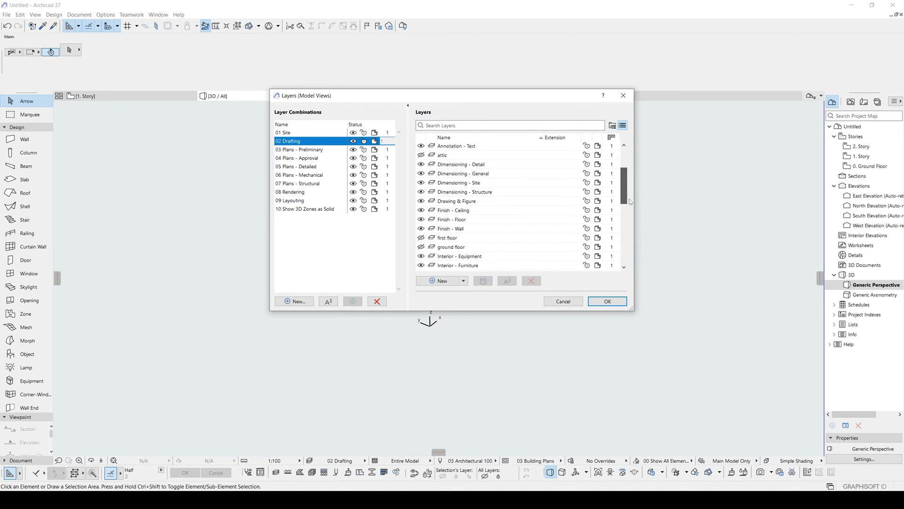
pyautogui.click(421, 247)
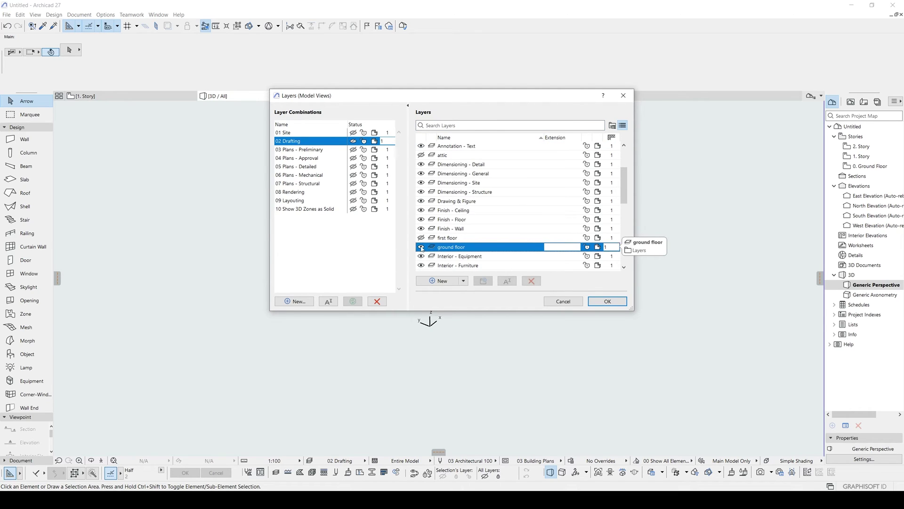
pyautogui.click(608, 302)
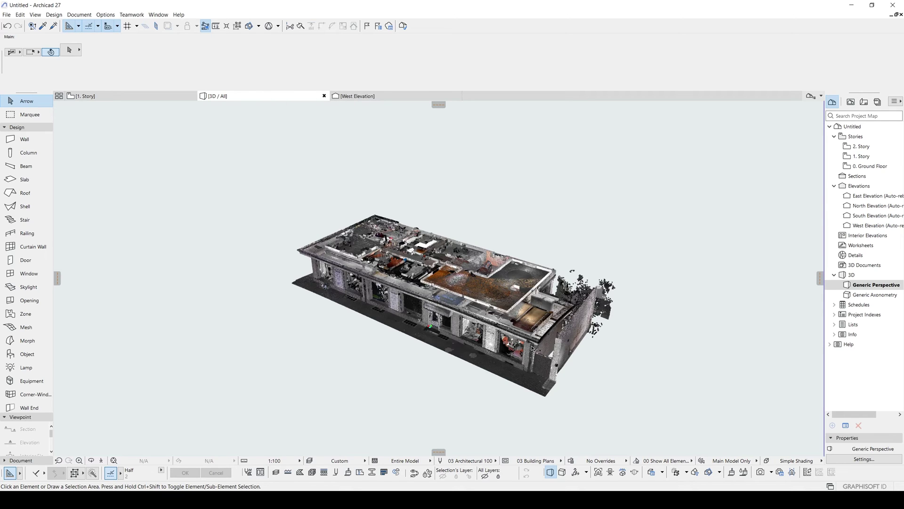
# - Open the 1. Story floor plan and make the first floor layer visible
pyautogui.doubleClick(867, 158)
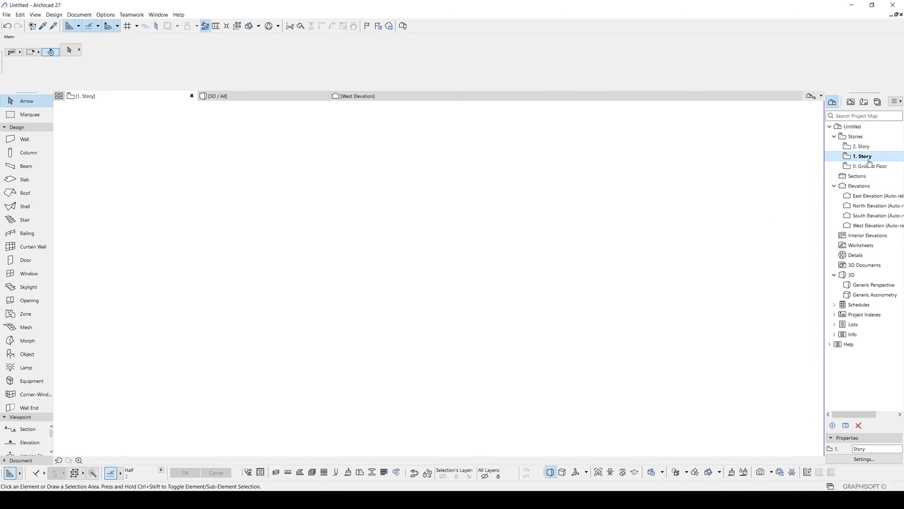
pyautogui.scroll(2, 495, 321)
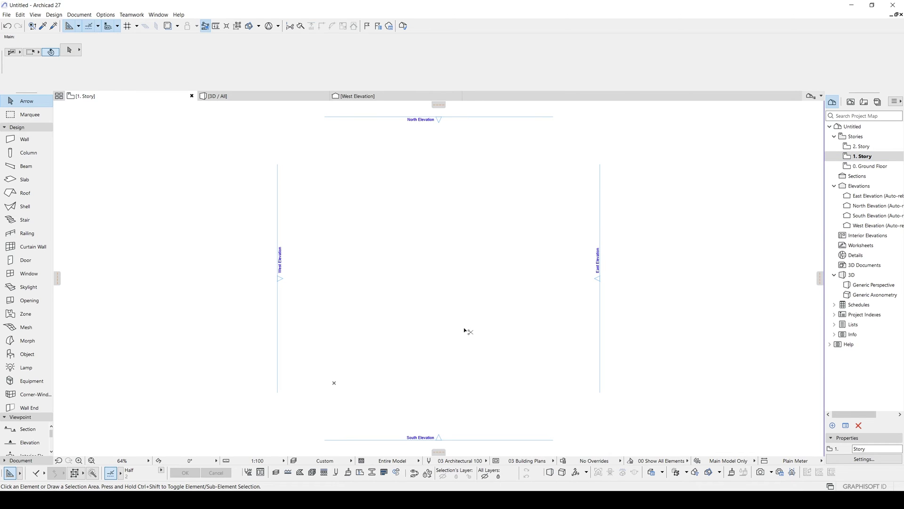
pyautogui.hotkey('ctrl', 'l')
pyautogui.write('f')
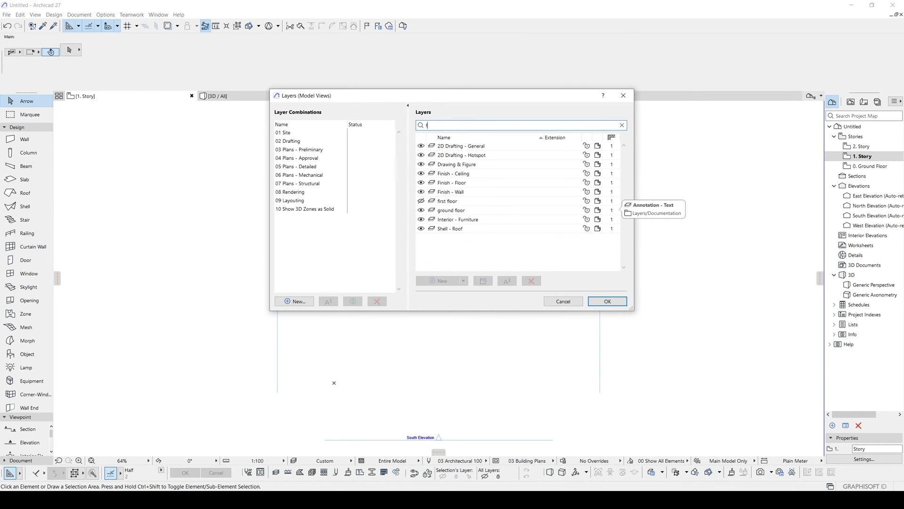
pyautogui.click(421, 201)
pyautogui.click(607, 301)
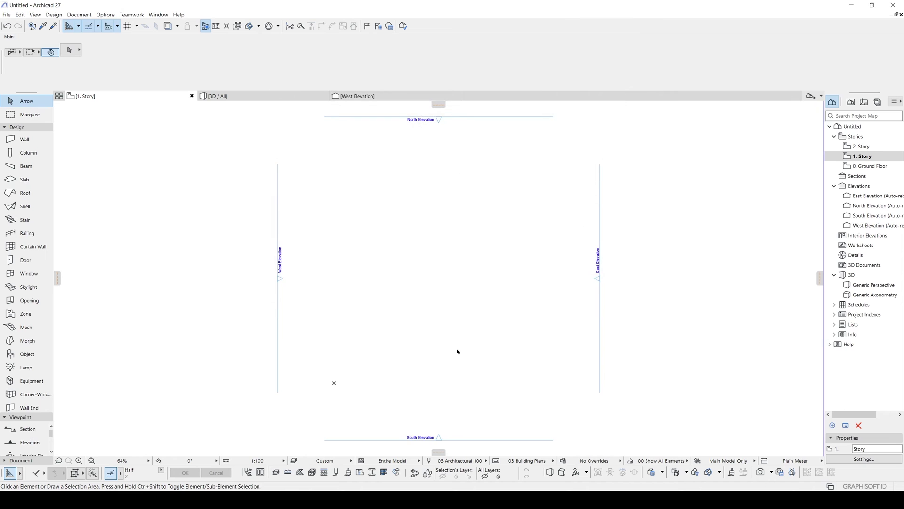
# - Examine the sliced first floor point cloud in plan, checking the wall outlines across the building
pyautogui.scroll(10, 418, 279)
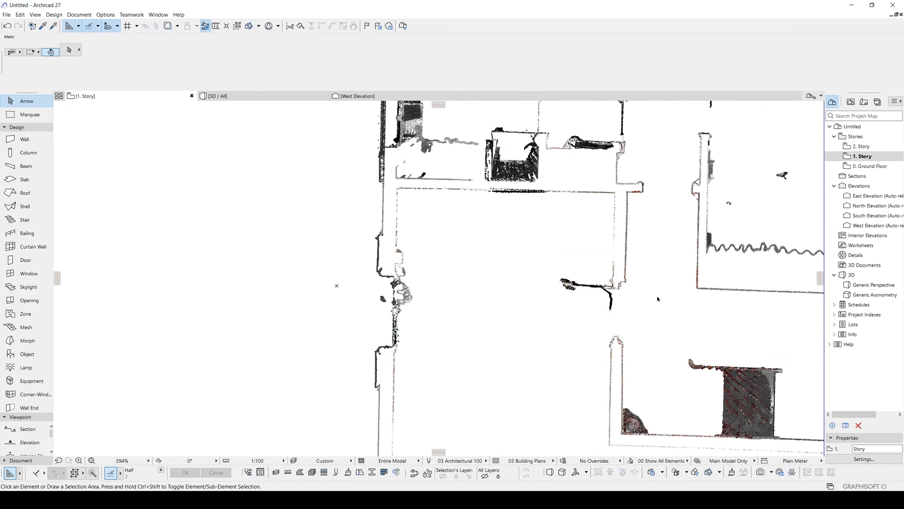
pyautogui.moveTo(646, 273); pyautogui.dragTo(607, 321, button='middle')
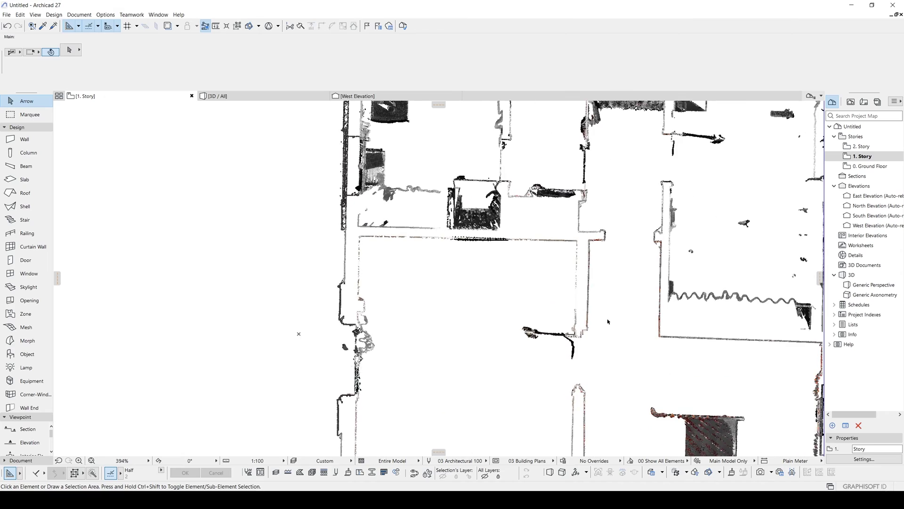
pyautogui.scroll(6, 553, 275)
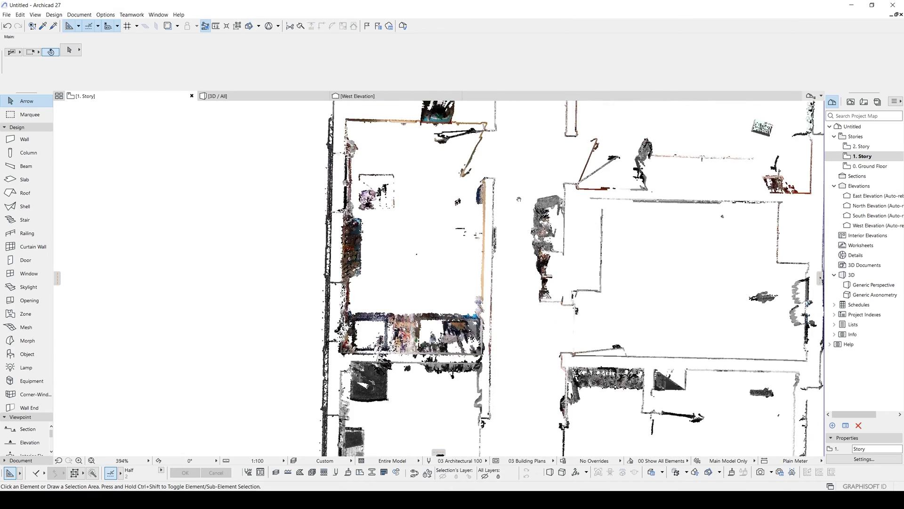
pyautogui.scroll(10, 553, 275)
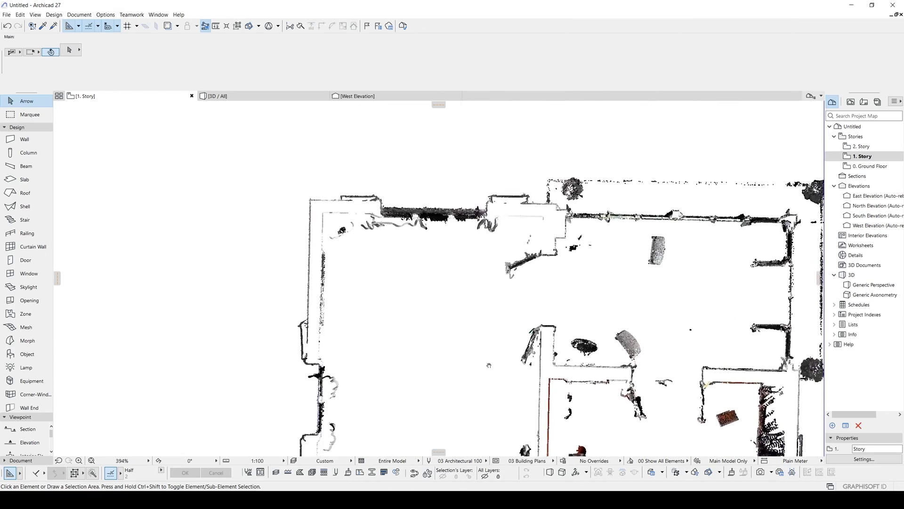
pyautogui.scroll(-5, 497, 248)
pyautogui.scroll(3, 518, 254)
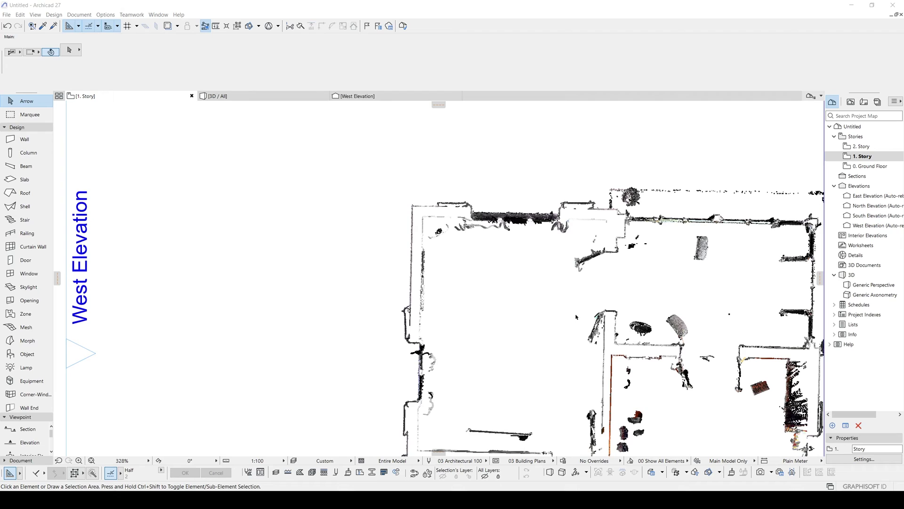
# - Activate the Wall tool and switch its structure from composite to a basic wall of generic structural material
pyautogui.click(14, 139)
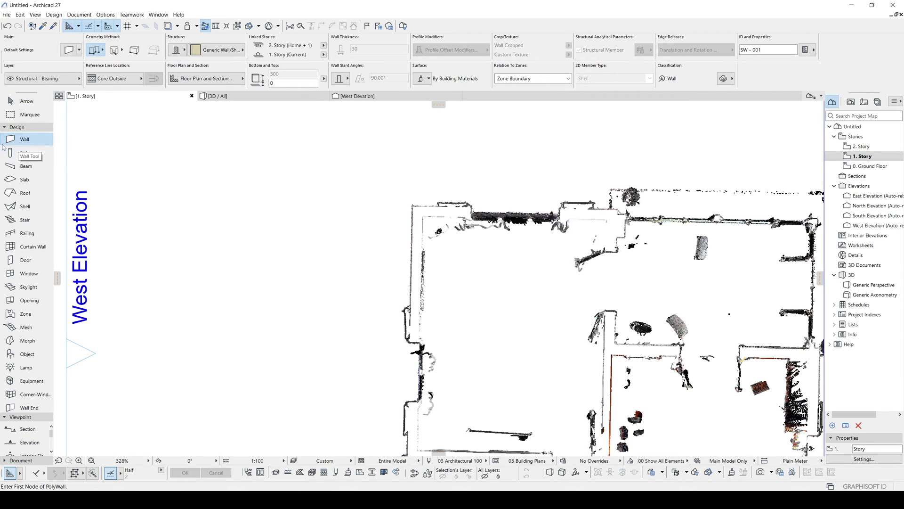
pyautogui.click(181, 50)
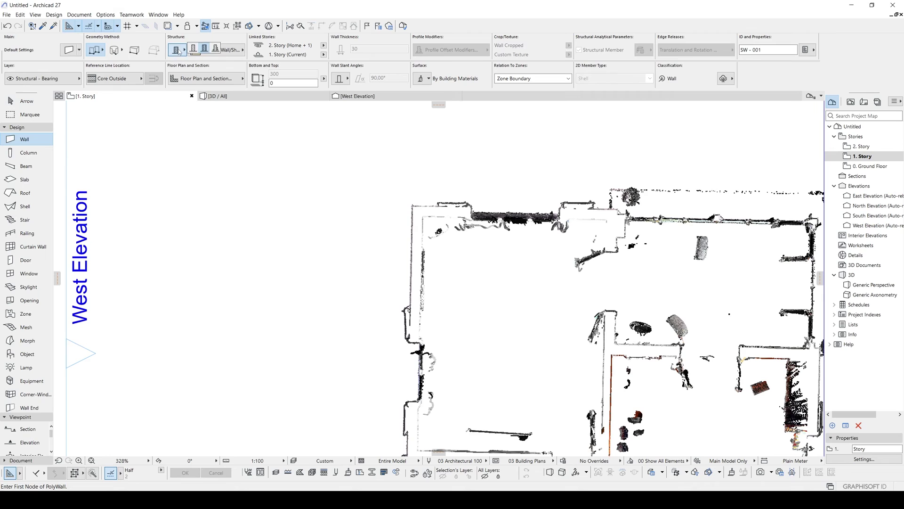
pyautogui.click(195, 50)
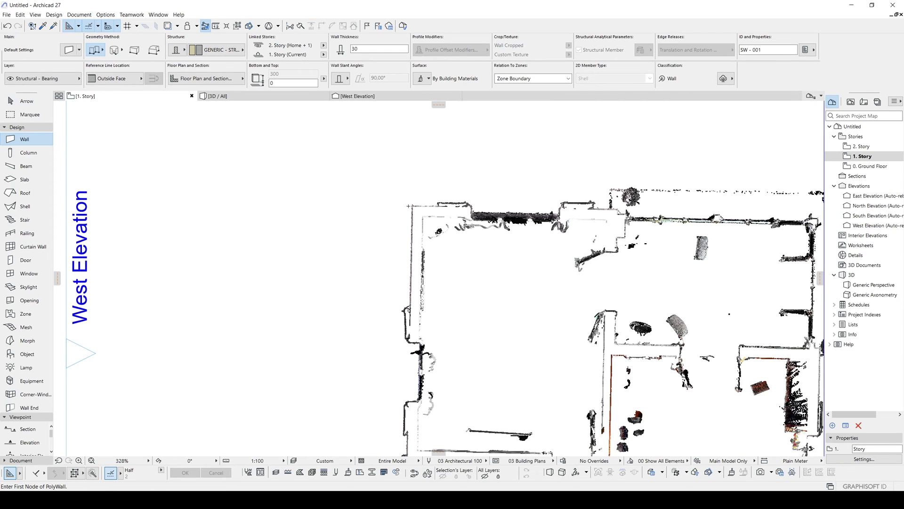
# - Start the outer wall at the northwest corner of the first floor point cloud and set the wall thickness to 23
pyautogui.scroll(3, 408, 206)
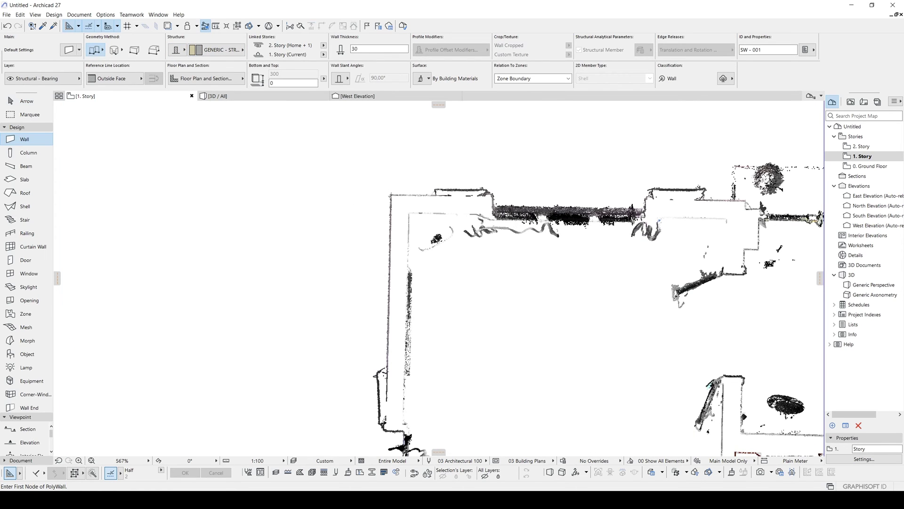
pyautogui.click(390, 194)
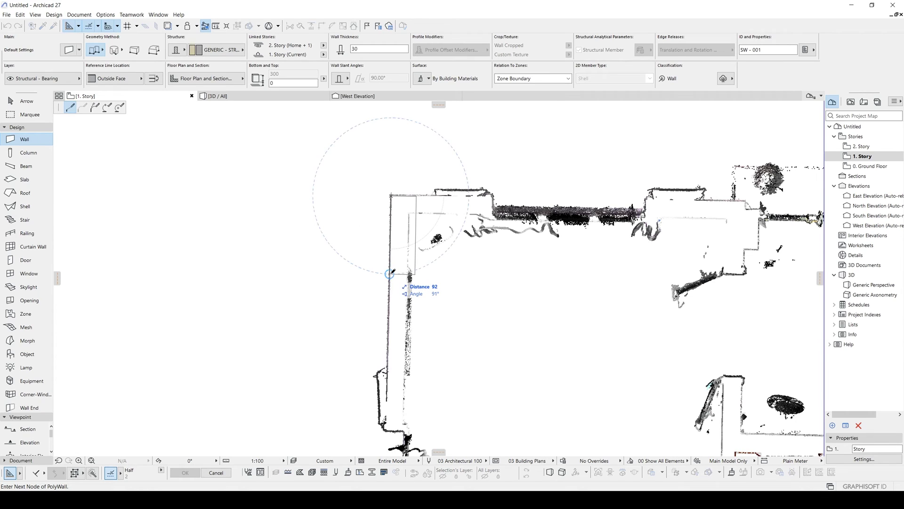
pyautogui.moveTo(373, 49); pyautogui.dragTo(338, 52)
pyautogui.write('25')
pyautogui.moveTo(381, 154); pyautogui.dragTo(381, 154, button='middle')
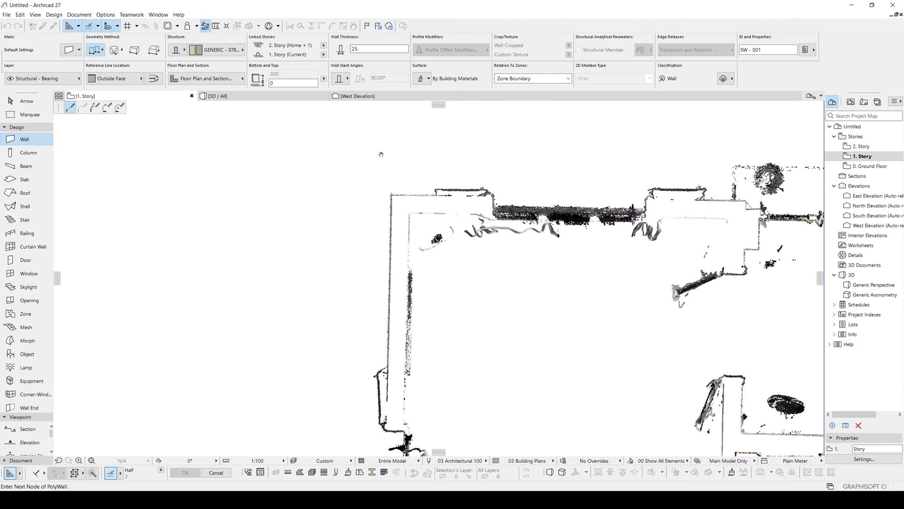
pyautogui.moveTo(372, 50); pyautogui.dragTo(351, 50)
pyautogui.write('2')
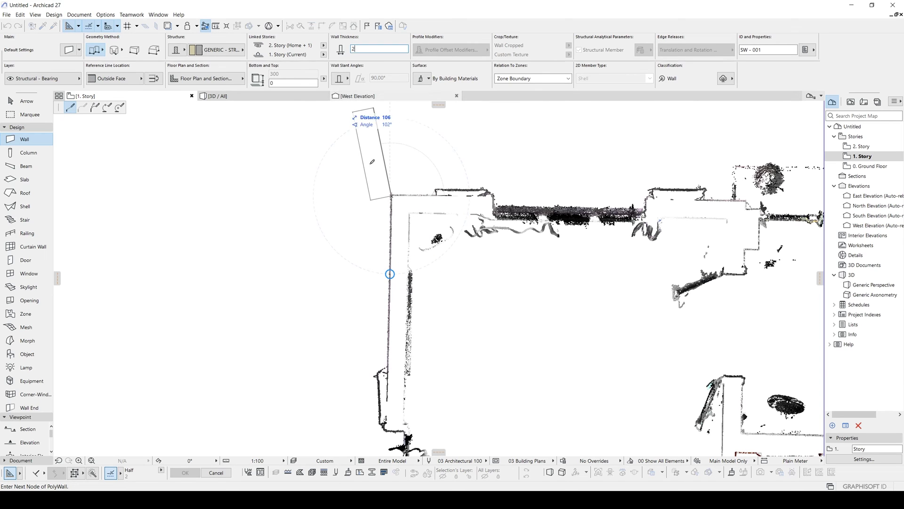
pyautogui.write('3')
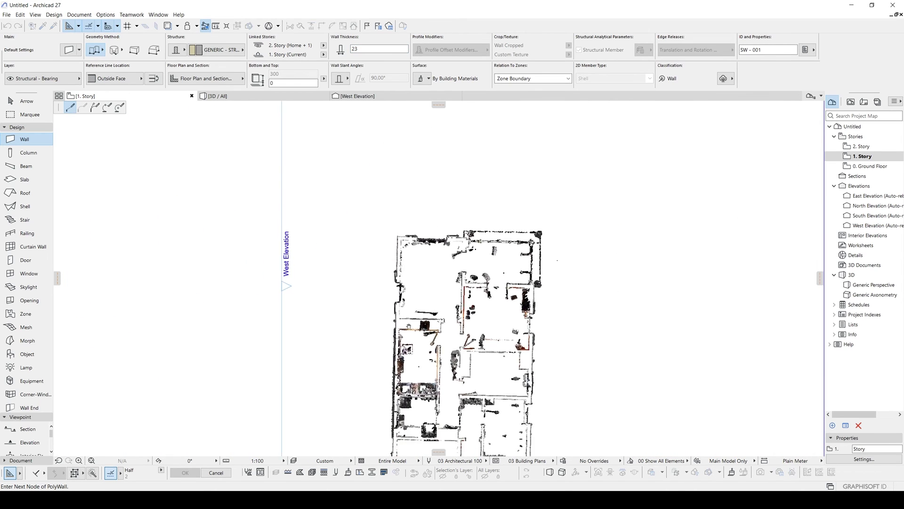
# - Trace the west and south outer walls along the point cloud's outer face, through the southwest corner to the southeast corner
pyautogui.scroll(3, 383, 340)
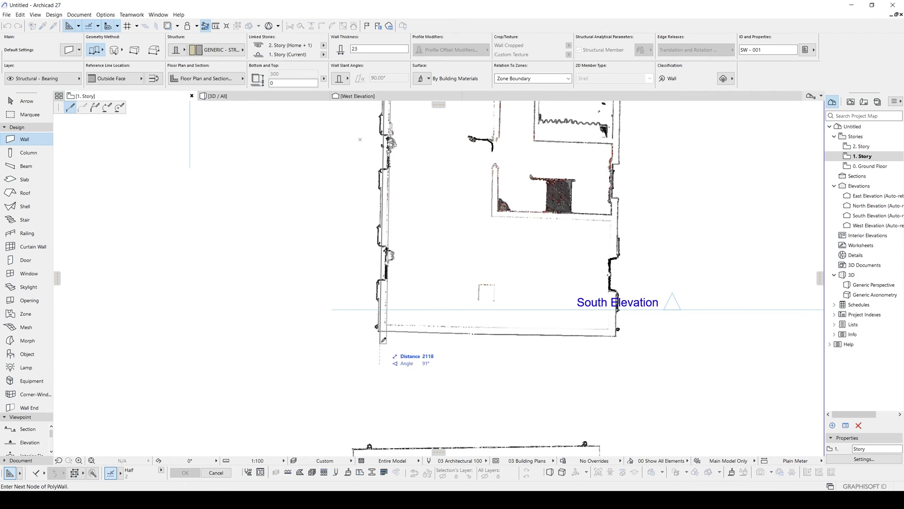
pyautogui.scroll(2, 384, 340)
pyautogui.scroll(3, 402, 290)
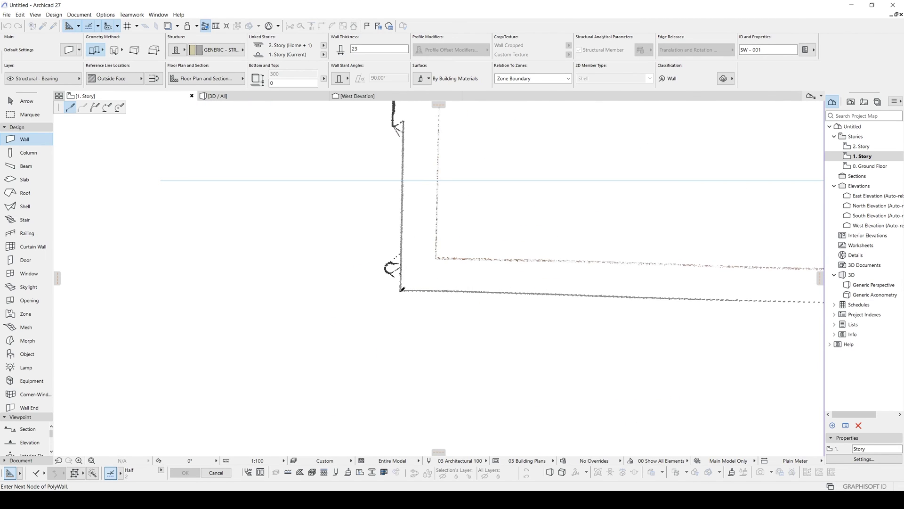
pyautogui.click(401, 290)
pyautogui.scroll(-4, 401, 291)
pyautogui.moveTo(447, 293); pyautogui.dragTo(96, 288, button='middle')
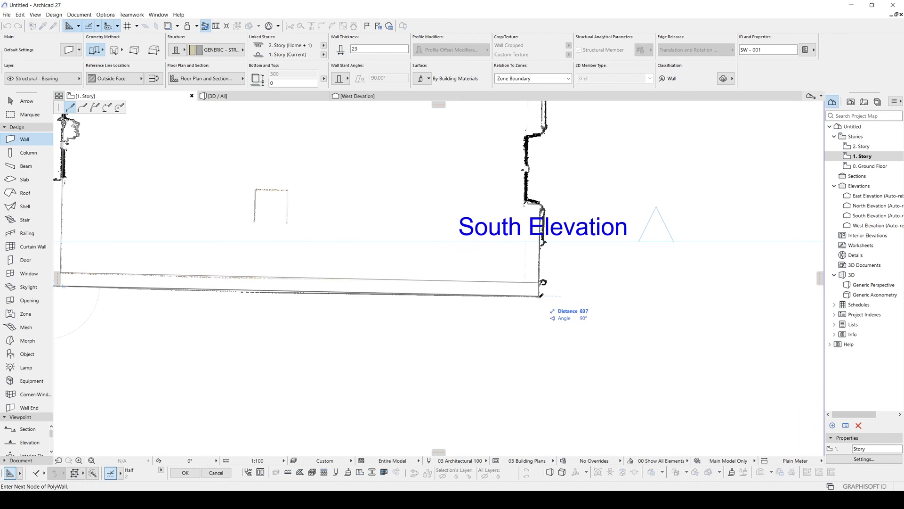
pyautogui.click(540, 295)
# - Trace the east outer wall north to the terrace, then continue west along the terrace side to the inner corner
pyautogui.scroll(-5, 541, 296)
pyautogui.moveTo(540, 219); pyautogui.dragTo(520, 431, button='middle')
pyautogui.moveTo(523, 177); pyautogui.dragTo(520, 386, button='middle')
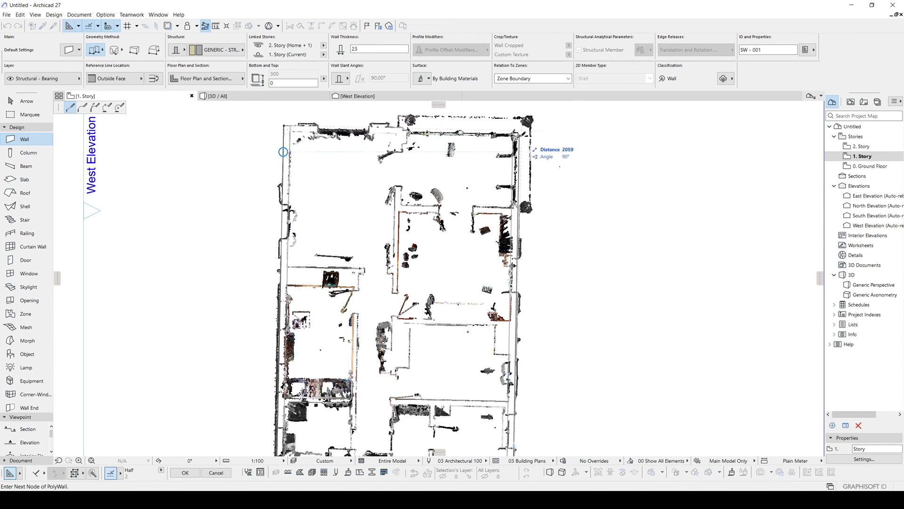
pyautogui.scroll(6, 536, 212)
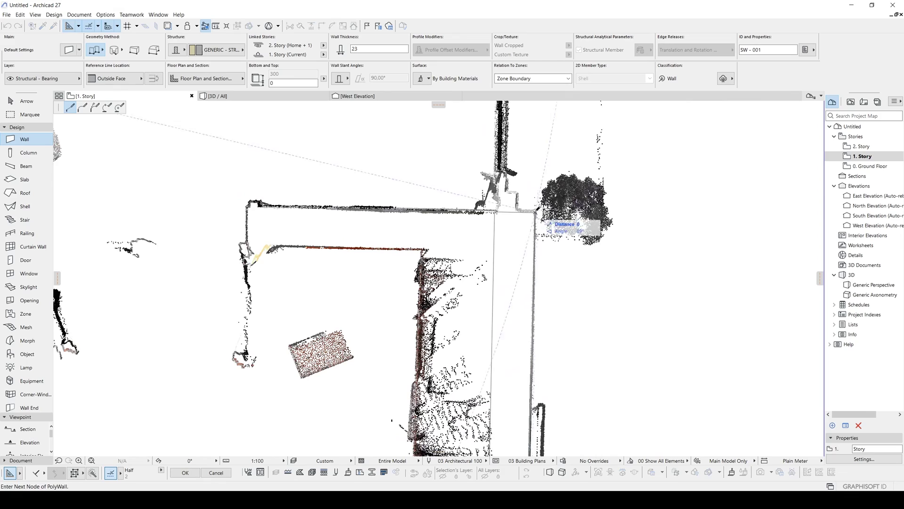
pyautogui.scroll(-3, 460, 224)
pyautogui.moveTo(150, 215); pyautogui.dragTo(448, 259, button='middle')
pyautogui.scroll(3, 447, 259)
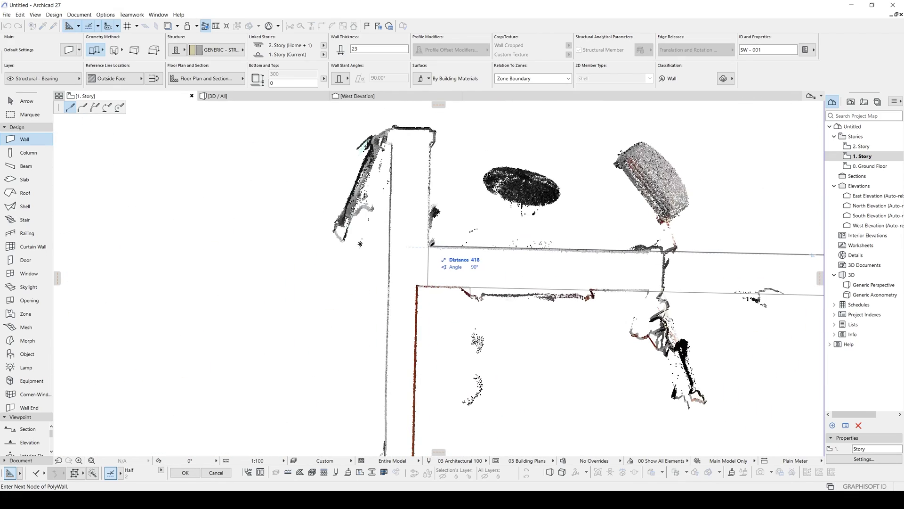
# - Continue the outer wall north beside the terrace and west along the north face, closing it at the starting corner
pyautogui.scroll(-4, 812, 255)
pyautogui.scroll(5, 409, 231)
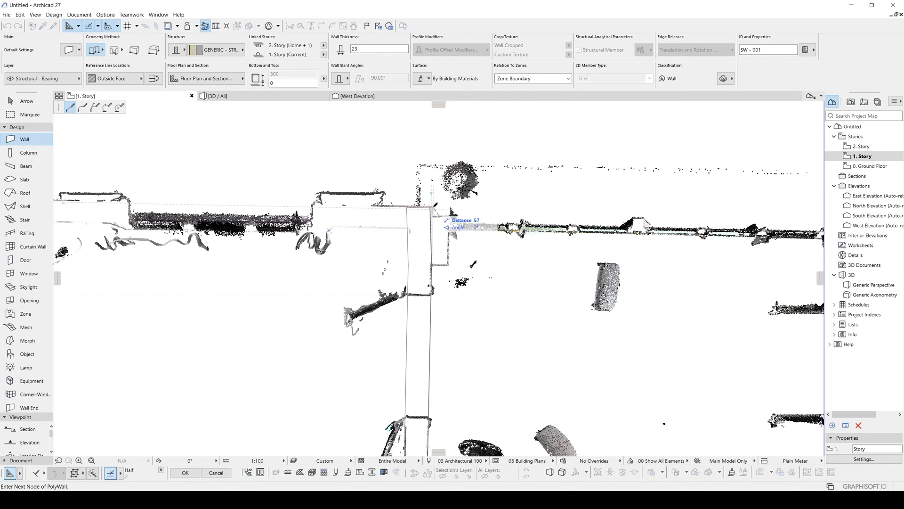
pyautogui.scroll(2, 436, 206)
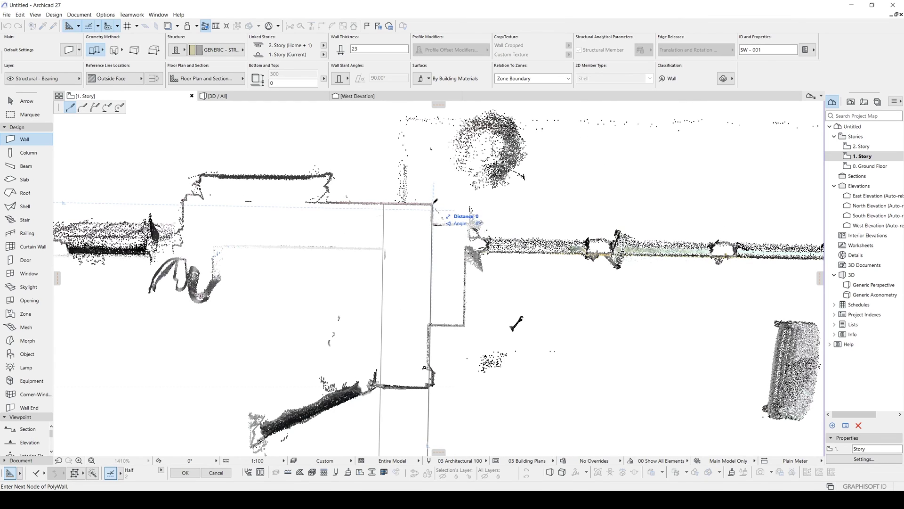
pyautogui.scroll(-2, 341, 229)
pyautogui.moveTo(341, 229); pyautogui.dragTo(679, 222, button='middle')
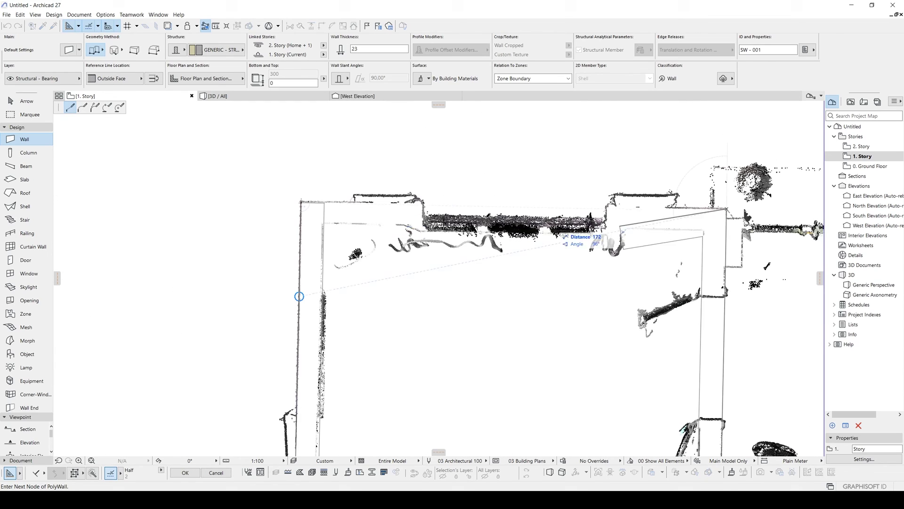
pyautogui.click(302, 200)
pyautogui.scroll(3, 498, 390)
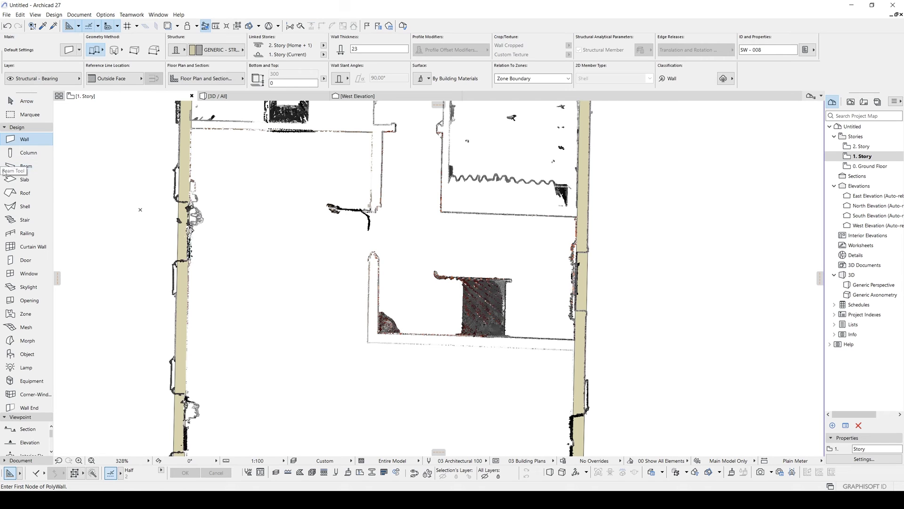
# - Create a slab inside the closed outer walls from their inner outline and select it
pyautogui.click(16, 179)
pyautogui.scroll(-5, 321, 337)
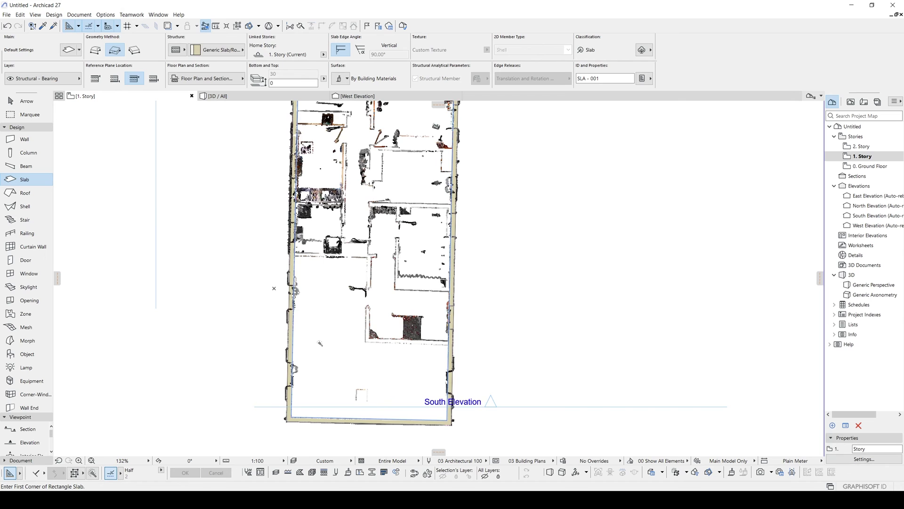
pyautogui.press('Escape')
pyautogui.click(330, 330)
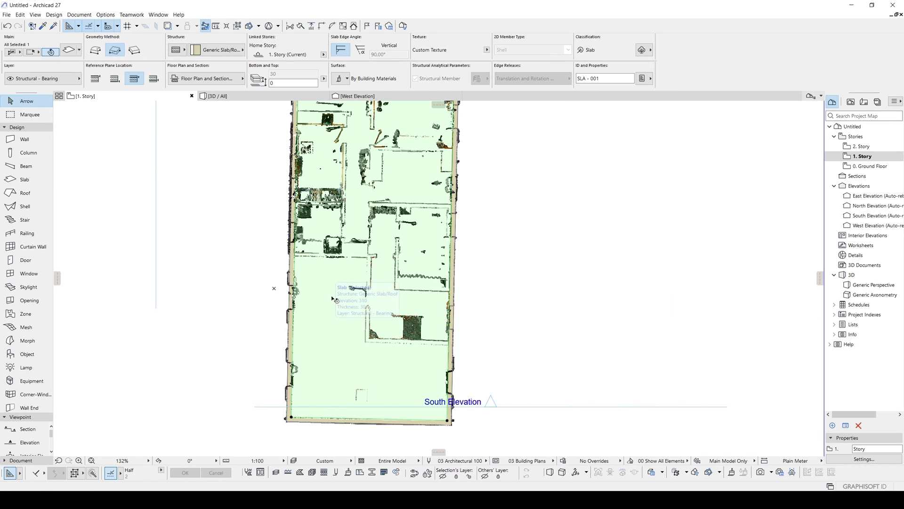
pyautogui.moveTo(330, 117); pyautogui.dragTo(324, 312, button='middle')
# - Offset all slab edges outward to the outer face of the walls and switch the slab's structure to basic structural concrete
pyautogui.scroll(6, 320, 218)
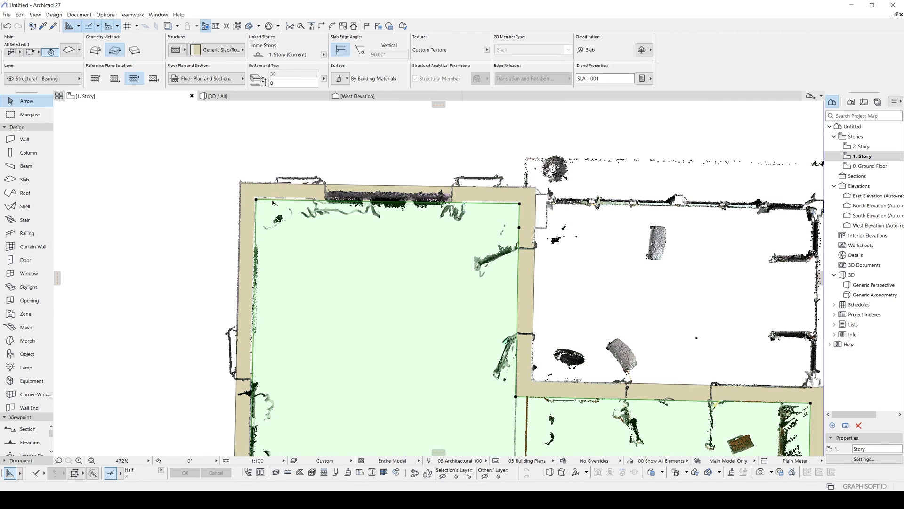
pyautogui.click(274, 202)
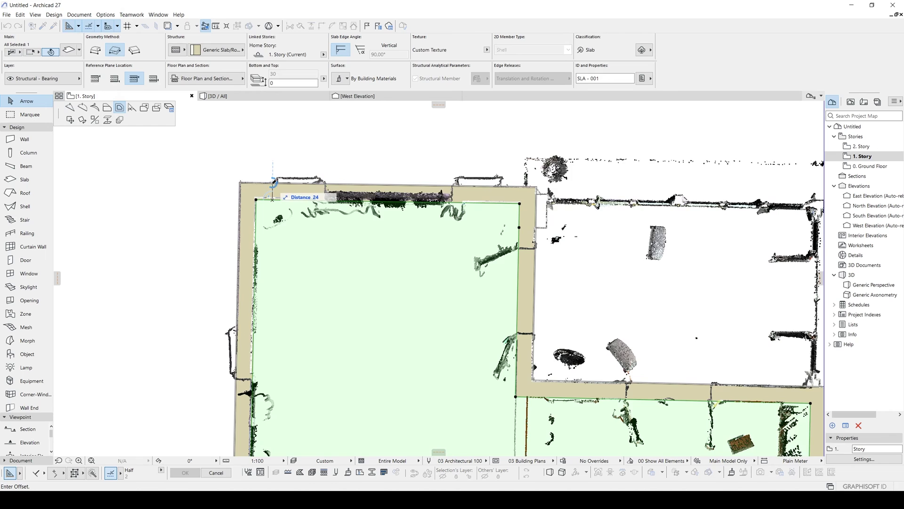
pyautogui.scroll(5, 273, 182)
pyautogui.click(280, 183)
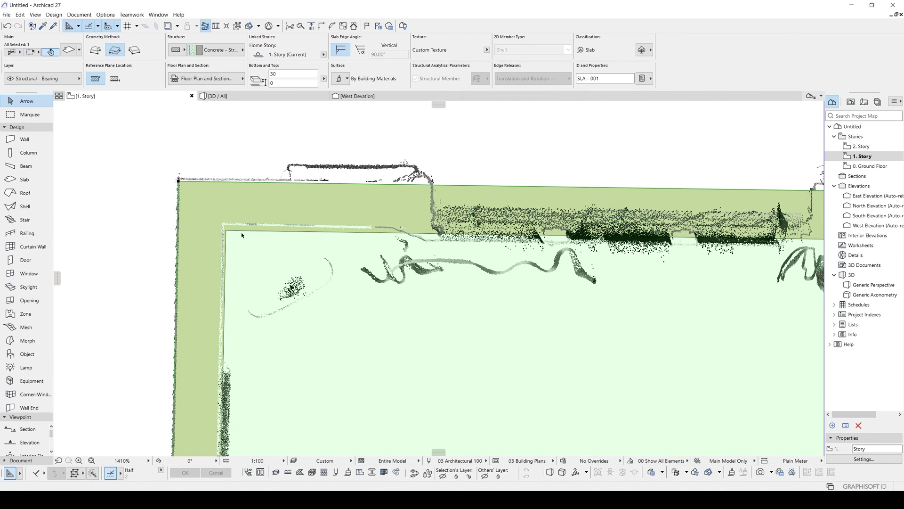
# - Deselect the floor slab and start a polygonal slab at the outer walls' inner corner beside the terrace
pyautogui.scroll(-6, 257, 245)
pyautogui.scroll(2, 387, 277)
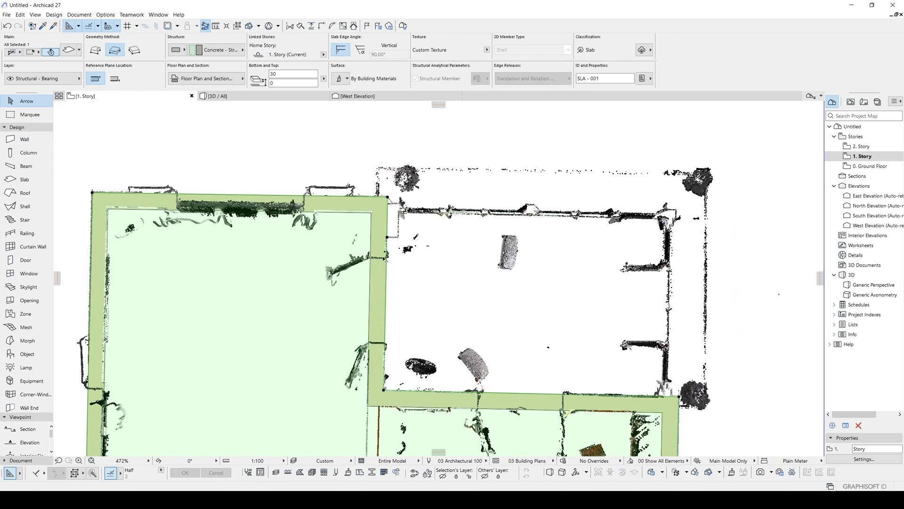
pyautogui.scroll(-1, 420, 278)
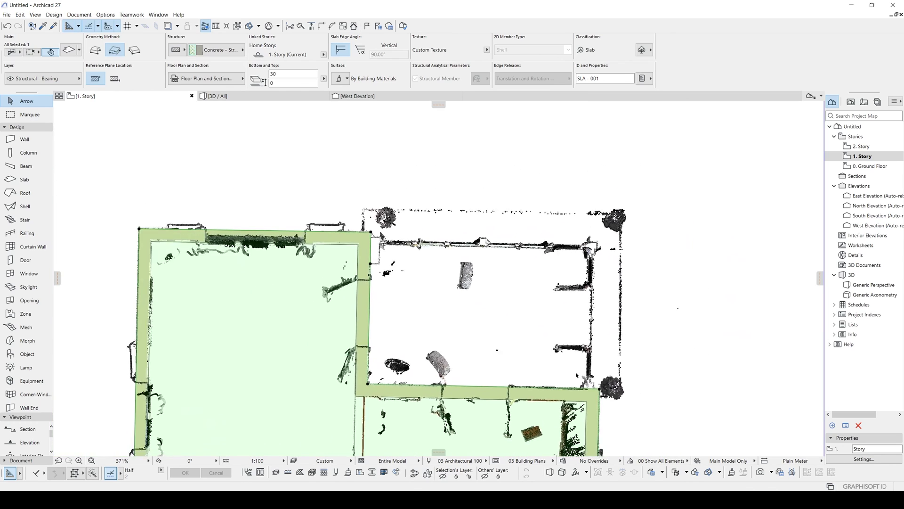
pyautogui.press('Escape')
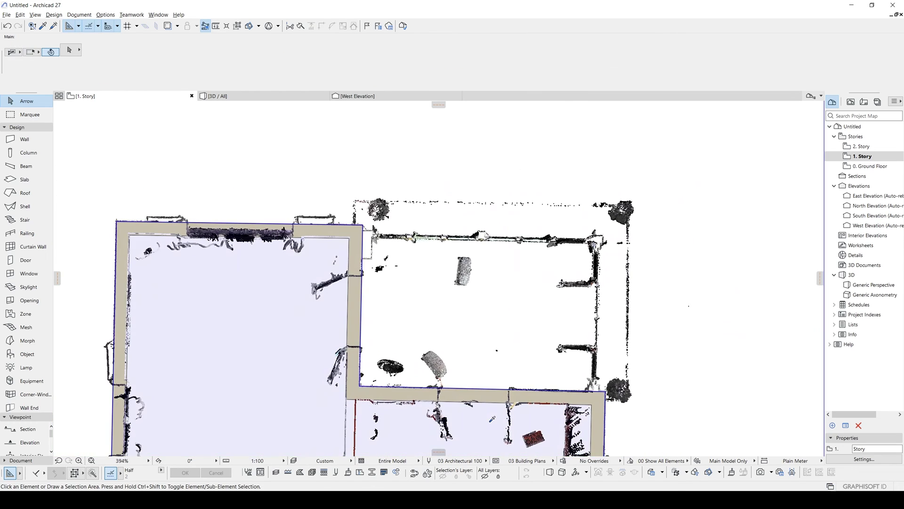
pyautogui.keyDown('alt'); pyautogui.click(488, 422); pyautogui.keyUp('alt')
pyautogui.click(360, 386)
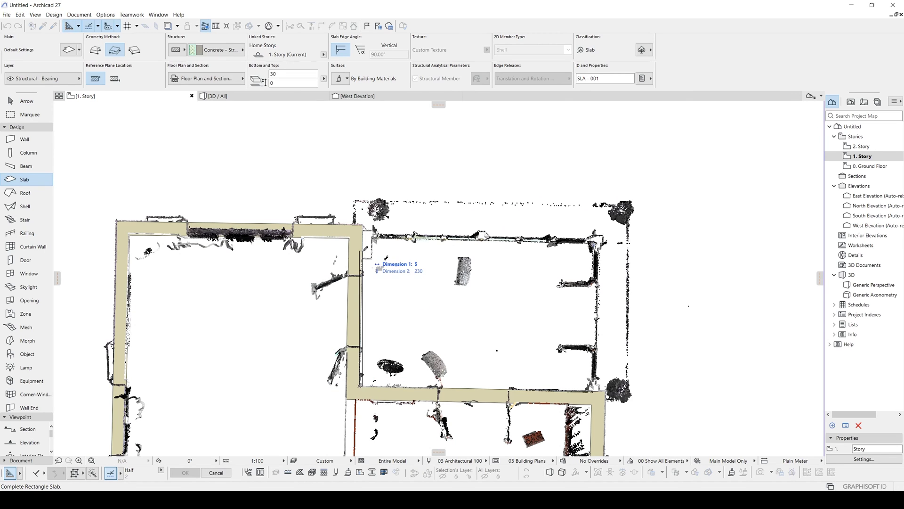
pyautogui.click(95, 50)
pyautogui.scroll(4, 363, 224)
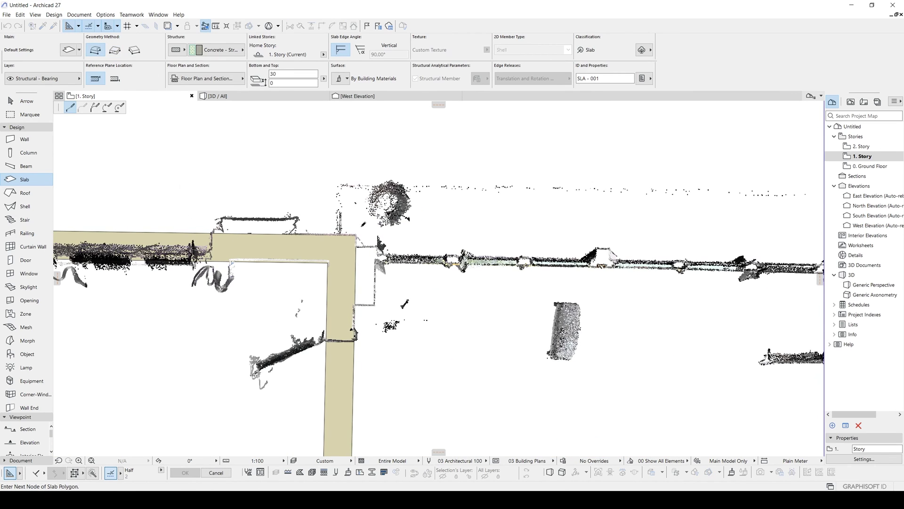
# - Trace the terrace slab along the terrace's outer edge in the point cloud and back to the building's northeast corner
pyautogui.click(343, 184)
pyautogui.scroll(-3, 358, 204)
pyautogui.click(678, 199)
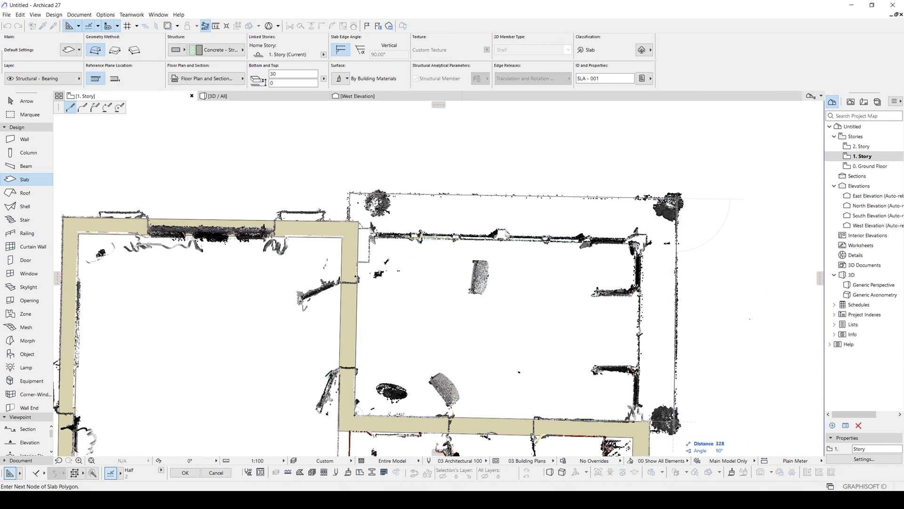
pyautogui.scroll(5, 677, 432)
pyautogui.click(677, 433)
pyautogui.click(613, 432)
pyautogui.click(612, 407)
pyautogui.scroll(-4, 544, 385)
pyautogui.press('Escape')
# - Set the wall thickness to 15 and draw an interior wall south from the inner corner beside the terrace
pyautogui.scroll(-3, 227, 398)
pyautogui.moveTo(228, 398); pyautogui.dragTo(422, 223, button='middle')
pyautogui.press('Escape')
pyautogui.keyDown('alt'); pyautogui.click(422, 223); pyautogui.keyUp('alt')
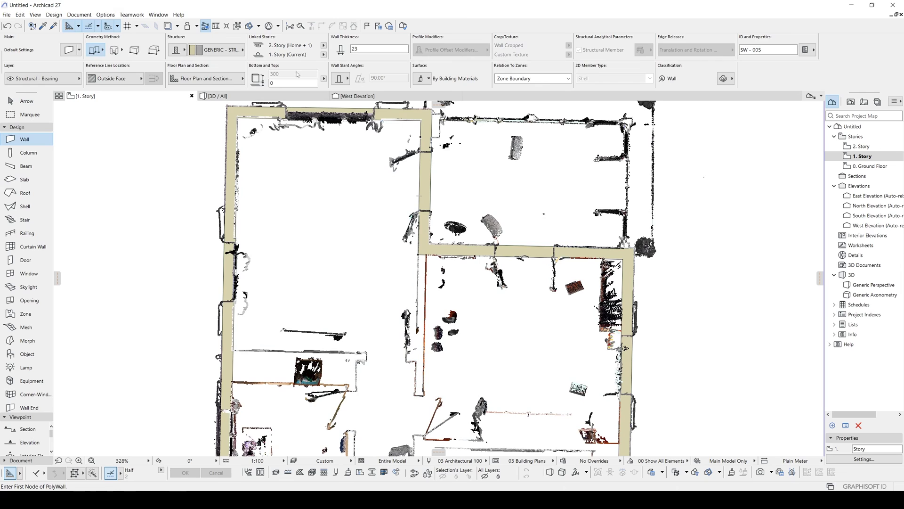
pyautogui.write('15')
pyautogui.click(426, 256)
pyautogui.doubleClick(432, 409)
# - Draw the partition from the west outer wall eastward below the northwest room, and trace the corridor walls further south
pyautogui.click(131, 275)
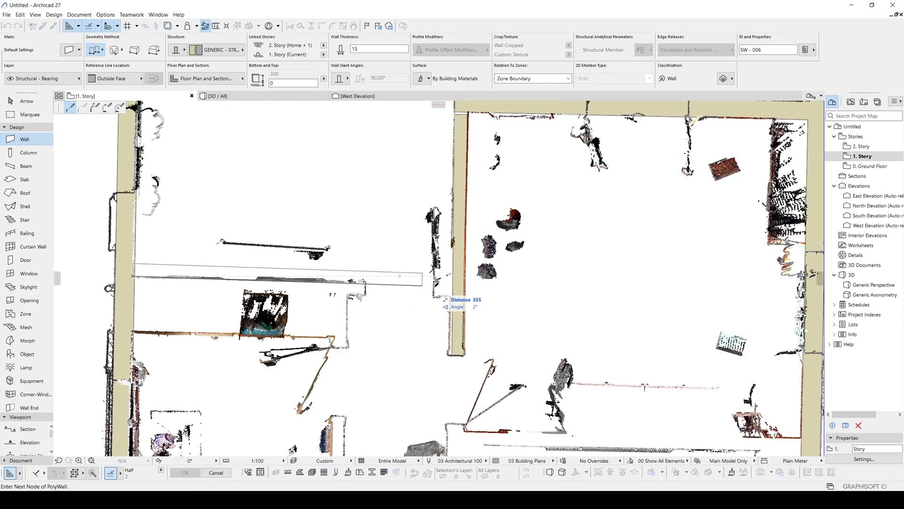
pyautogui.doubleClick(360, 278)
pyautogui.scroll(-4, 424, 278)
pyautogui.scroll(3, 387, 376)
pyautogui.click(480, 319)
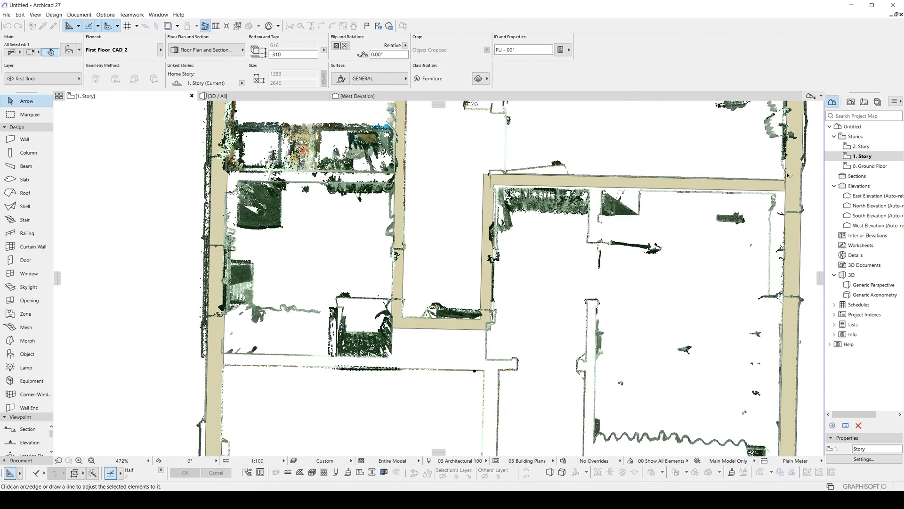
pyautogui.scroll(-4, 126, 314)
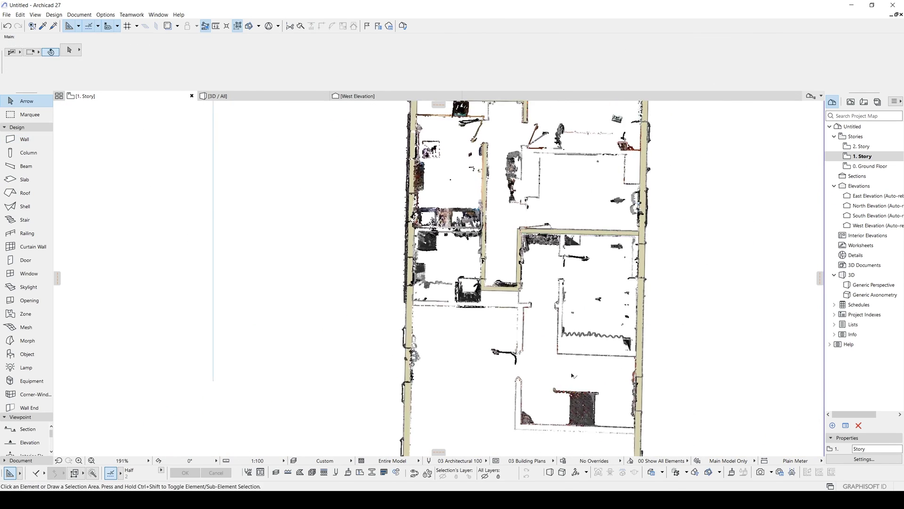
# - Draw the L-shaped wall around the room above the stair area and the partition running east from the west outer wall
pyautogui.scroll(6, 126, 314)
pyautogui.click(563, 130)
pyautogui.click(559, 317)
pyautogui.doubleClick(754, 325)
pyautogui.moveTo(471, 165)
pyautogui.mouseDown(button='middle')
pyautogui.moveTo(534, 327)
pyautogui.moveTo(542, 230)
pyautogui.mouseUp(button='middle')
pyautogui.click(271, 263)
pyautogui.doubleClick(534, 268)
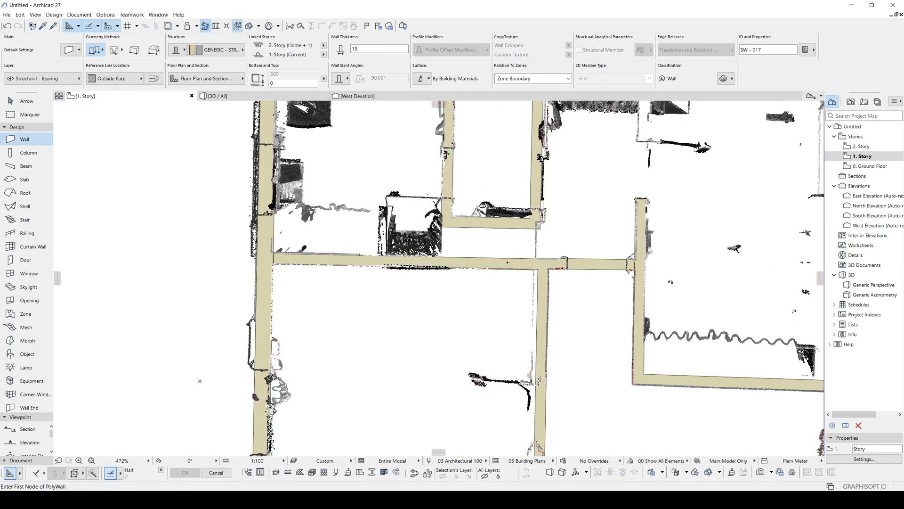
# - Draw the partition between the corridor wall and the west outer wall, on the north side of the small west room
pyautogui.press('Escape')
pyautogui.moveTo(475, 220); pyautogui.dragTo(471, 330, button='middle')
pyautogui.click(24, 139)
pyautogui.scroll(3, 329, 236)
pyautogui.click(555, 319)
pyautogui.doubleClick(323, 319)
pyautogui.scroll(-5, 323, 319)
pyautogui.moveTo(323, 318)
pyautogui.mouseDown(button='middle')
pyautogui.moveTo(307, 441)
pyautogui.moveTo(347, 240)
pyautogui.mouseUp(button='middle')
pyautogui.press('Escape')
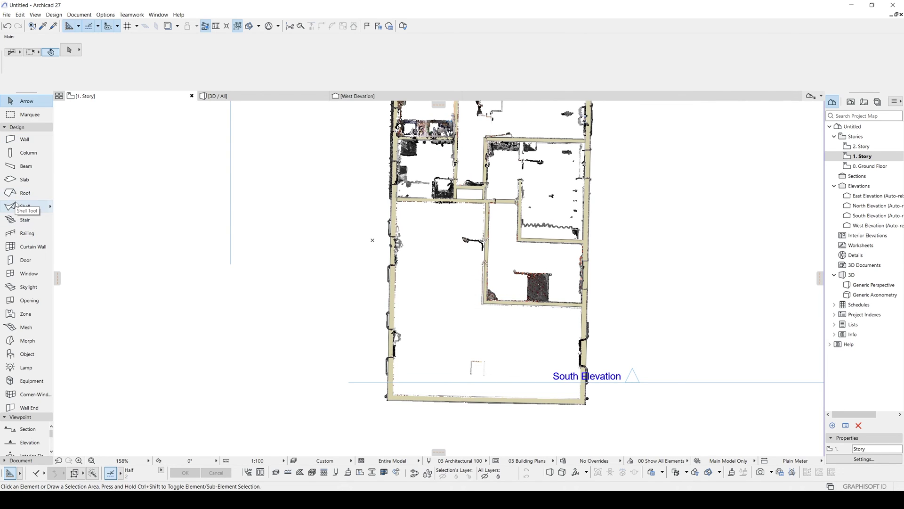
# - Place 90 × 210 doors at the scanned openings in the south room's east wall, the corridor cross wall, and the corridor's east wall north of it
pyautogui.click(26, 260)
pyautogui.scroll(3, 500, 235)
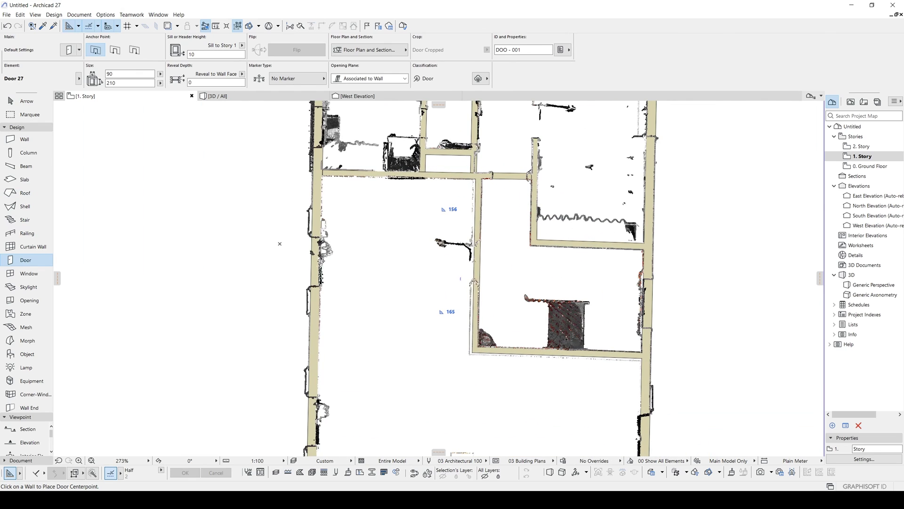
pyautogui.click(486, 251)
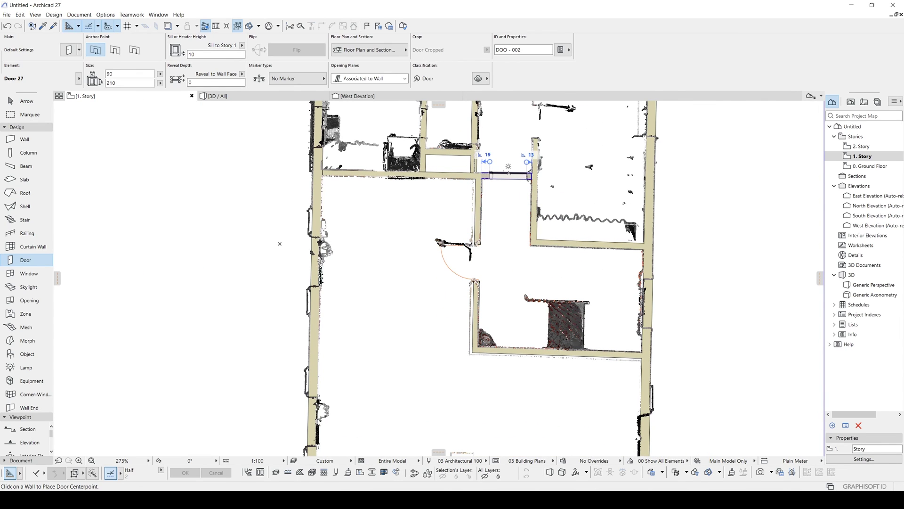
pyautogui.click(508, 172)
pyautogui.click(521, 153)
pyautogui.moveTo(521, 150); pyautogui.dragTo(523, 366, button='middle')
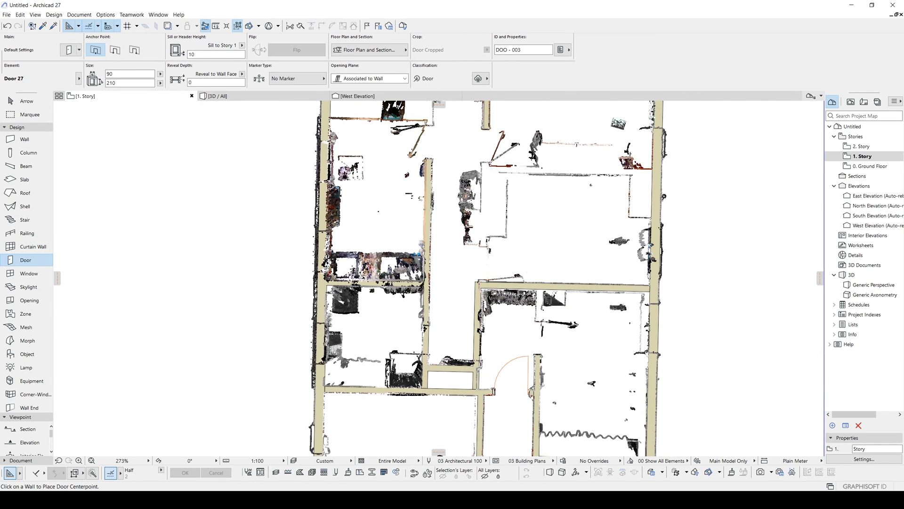
pyautogui.click(467, 335)
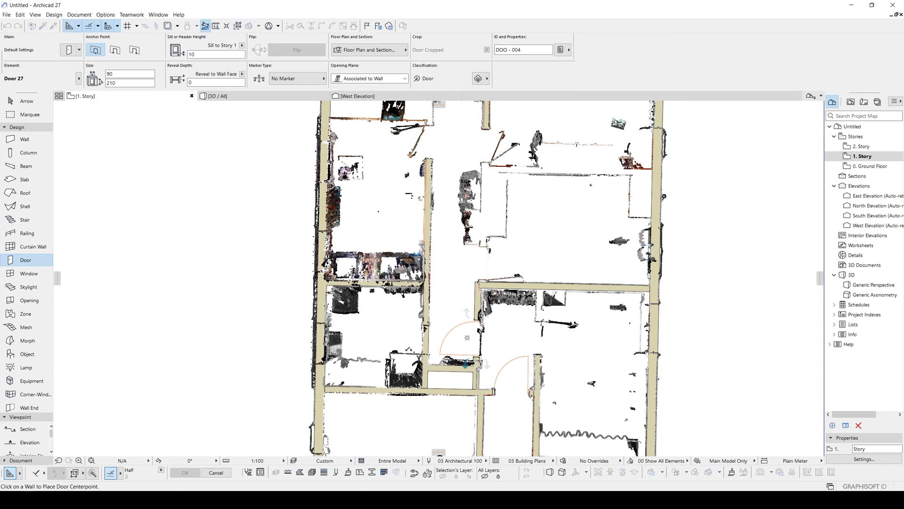
# - Place a door in the wall facing the terrace and another in the northwest room's south wall beside the corridor
pyautogui.moveTo(527, 192); pyautogui.dragTo(521, 408, button='middle')
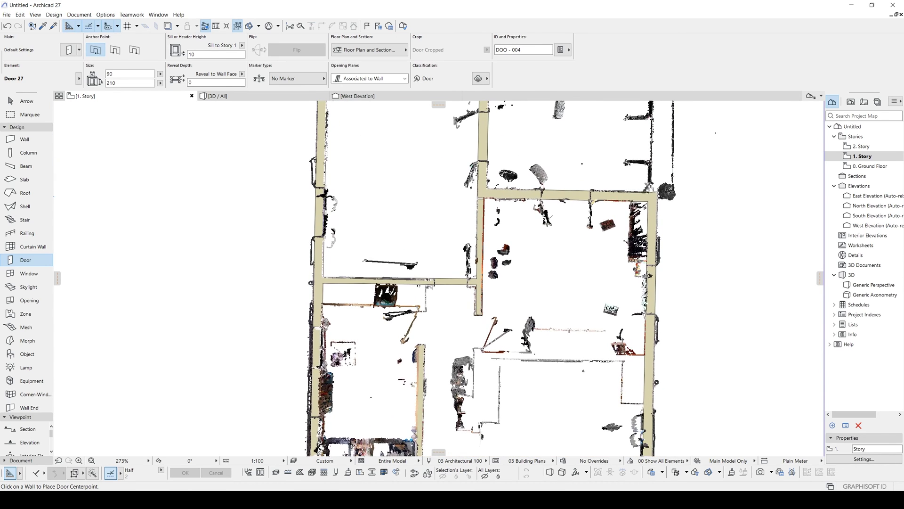
pyautogui.click(563, 196)
pyautogui.click(564, 206)
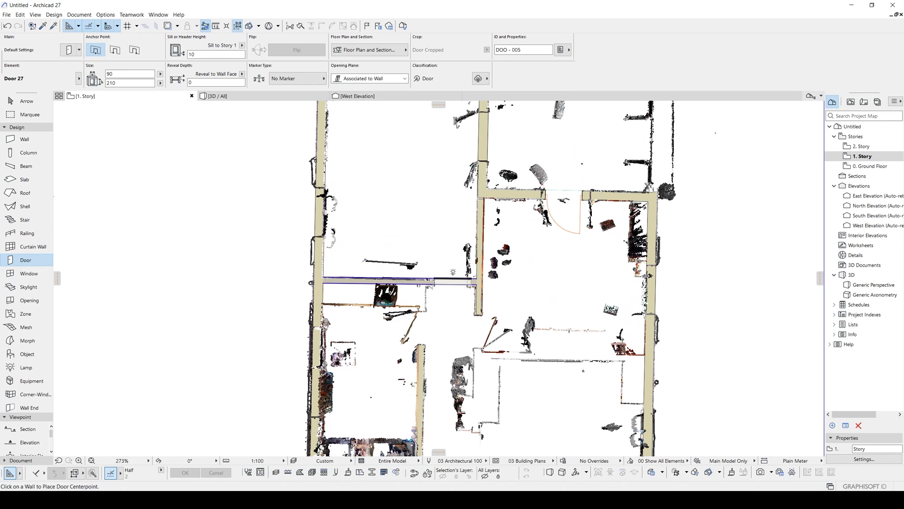
pyautogui.click(452, 271)
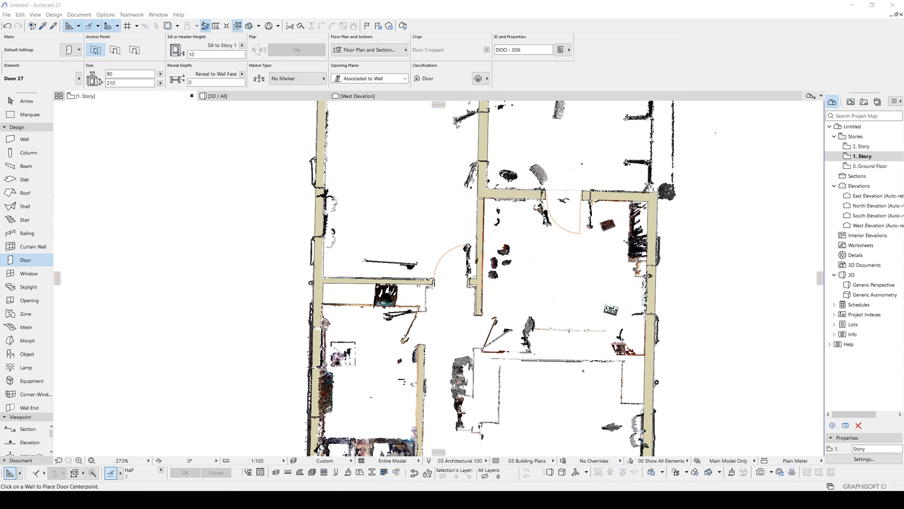
pyautogui.press('Escape')
# - Stretch the corridor's west wall north until it meets the south wall of the northwest room
pyautogui.click(424, 348)
pyautogui.scroll(2, 424, 348)
pyautogui.click(431, 255)
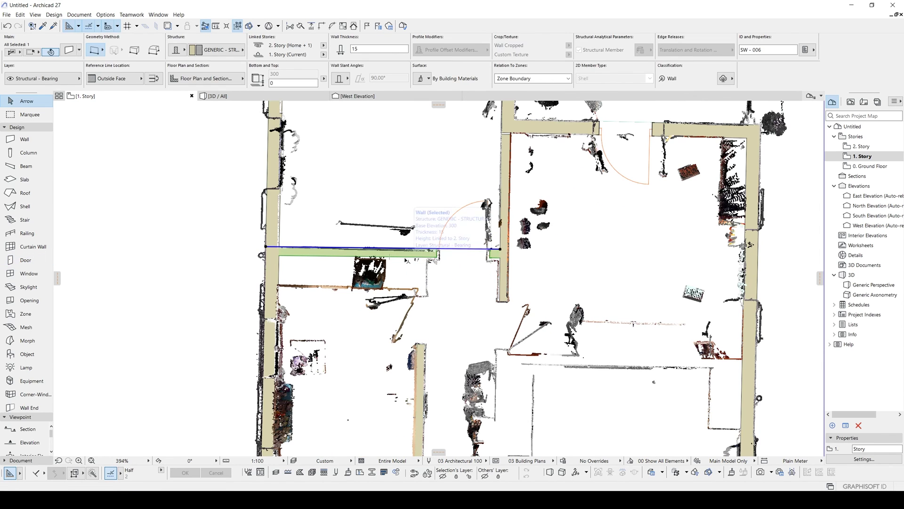
pyautogui.click(339, 258)
pyautogui.click(426, 345)
pyautogui.moveTo(426, 345); pyautogui.dragTo(426, 256)
pyautogui.press('Escape')
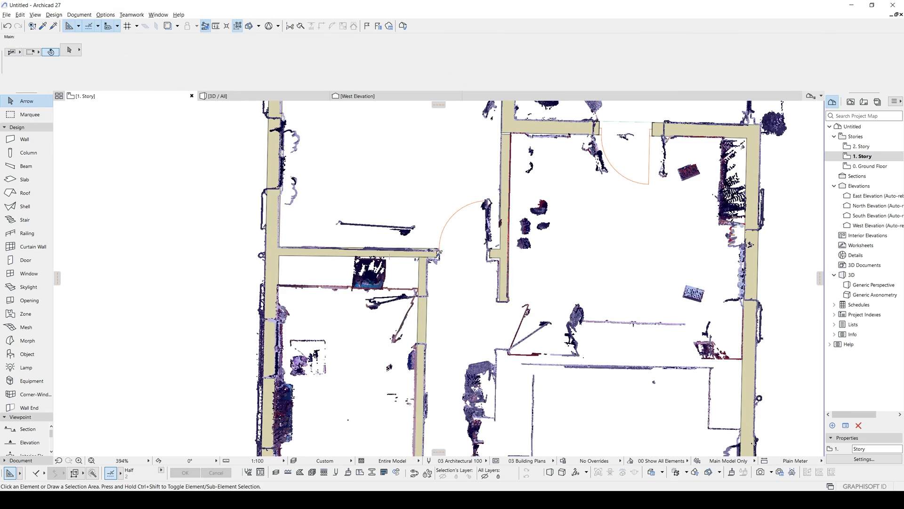
# - Place a door at the scanned opening in the extended west corridor wall, just south of the northwest room
pyautogui.click(25, 259)
pyautogui.click(419, 321)
pyautogui.click(301, 262)
pyautogui.scroll(-3, 301, 262)
pyautogui.scroll(-4, 418, 141)
pyautogui.scroll(3, 405, 155)
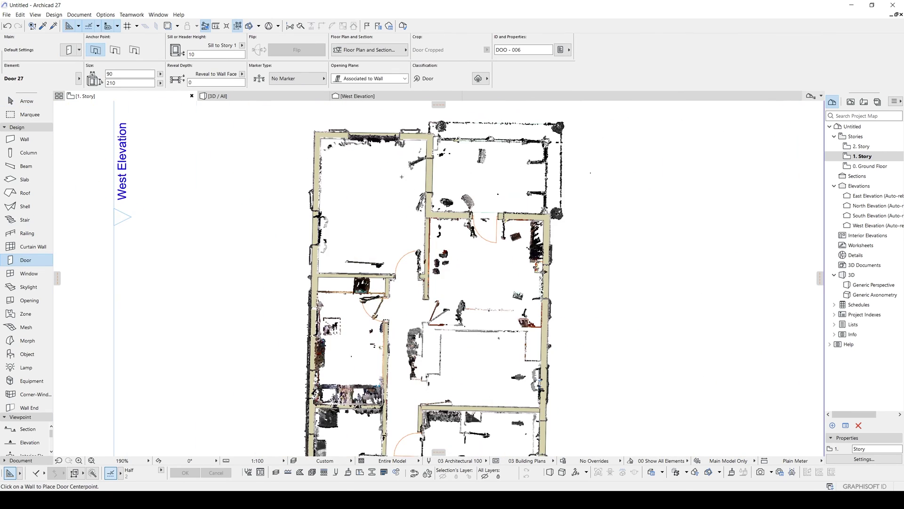
# - Complete the corridor wall and dividing partition of the two east rooms south of the terrace, with a door into each room
pyautogui.press('Escape')
pyautogui.scroll(3, 424, 300)
pyautogui.moveTo(425, 300); pyautogui.dragTo(422, 175, button='middle')
pyautogui.click(422, 175)
pyautogui.press('Escape')
pyautogui.click(422, 188)
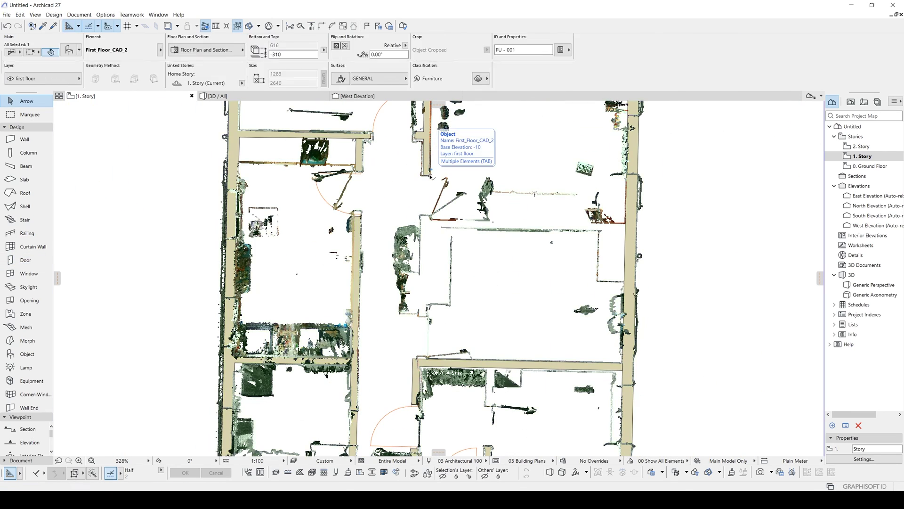
pyautogui.scroll(2, 421, 202)
pyautogui.click(421, 202)
pyautogui.scroll(-1, 421, 202)
pyautogui.moveTo(526, 427); pyautogui.dragTo(511, 365, button='middle')
pyautogui.click(512, 364)
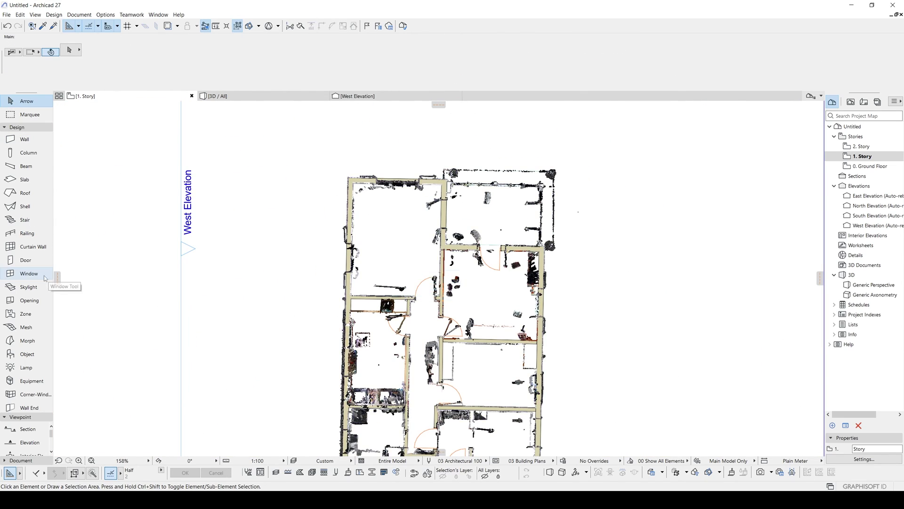
# - Place a window in the northwest room's west wall and change its type to Double Window 27
pyautogui.click(28, 273)
pyautogui.scroll(3, 316, 247)
pyautogui.click(360, 264)
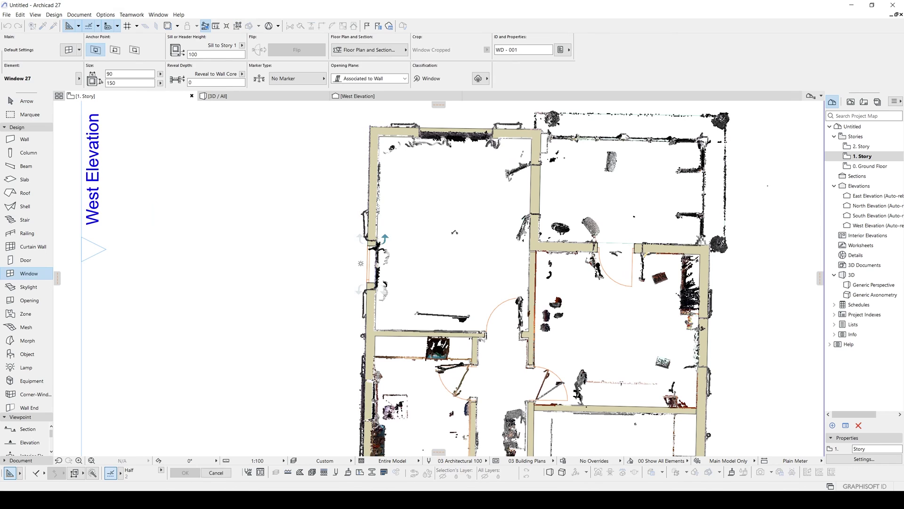
pyautogui.press('Escape')
pyautogui.click(370, 246)
pyautogui.hotkey('ctrl', 't')
pyautogui.hotkey('ctrl', 't')
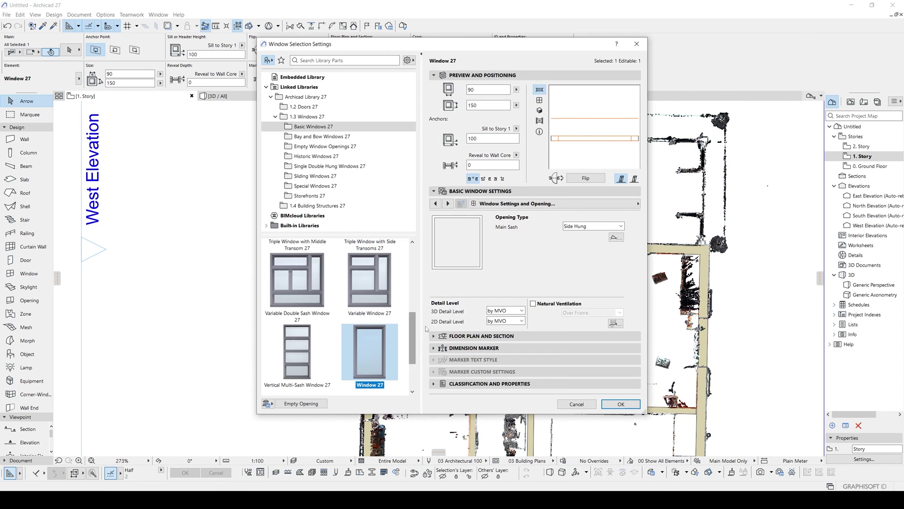
pyautogui.moveTo(415, 326); pyautogui.dragTo(413, 338)
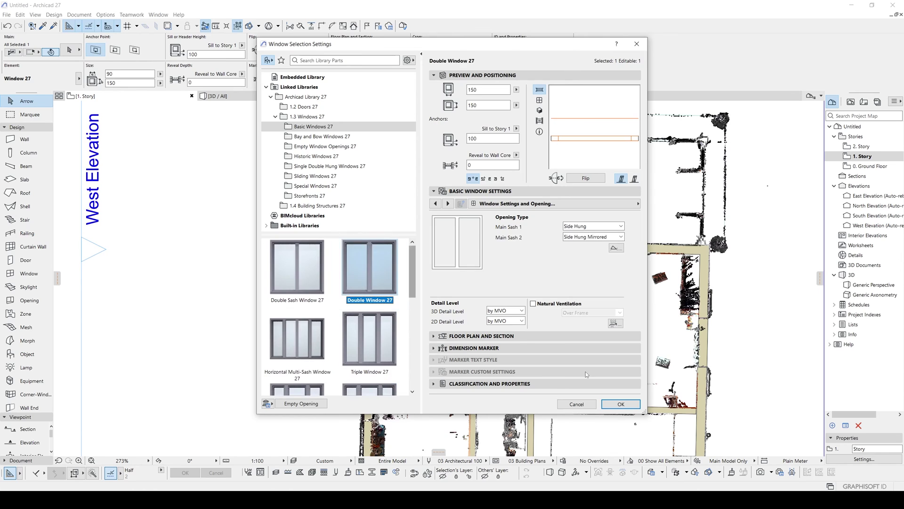
pyautogui.click(621, 404)
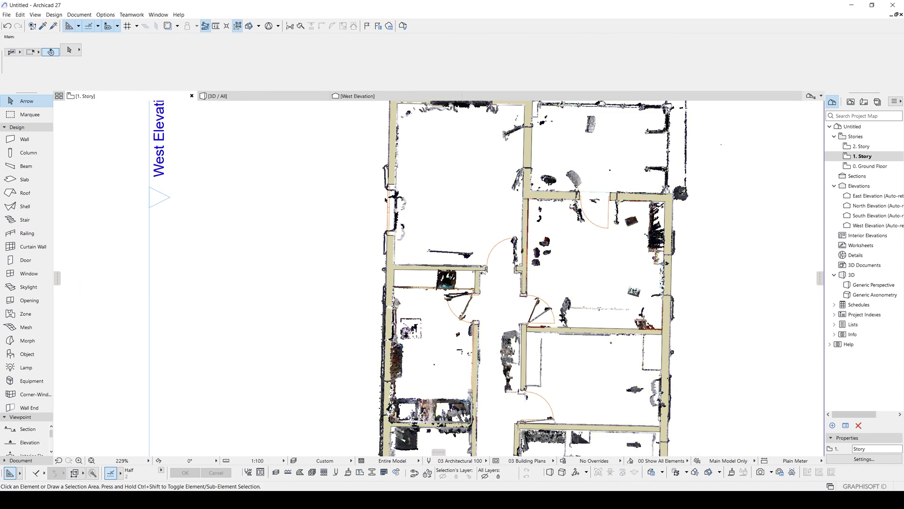
# - Fit the double window to the edges of the scanned opening, giving it a width of 122
pyautogui.scroll(4, 395, 193)
pyautogui.click(413, 165)
pyautogui.press('Escape')
pyautogui.scroll(2, 412, 165)
pyautogui.click(413, 166)
pyautogui.click(413, 166)
pyautogui.click(416, 188)
pyautogui.scroll(-4, 395, 226)
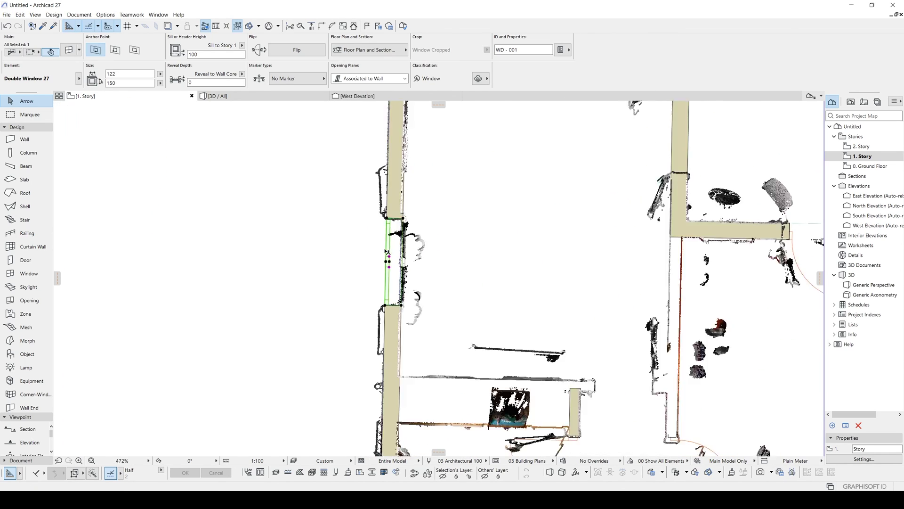
# - Place matching 122 × 150 double windows at the remaining scanned openings along the west outer wall
pyautogui.moveTo(395, 226); pyautogui.dragTo(395, 141, button='middle')
pyautogui.keyDown('alt'); pyautogui.click(394, 146); pyautogui.keyUp('alt')
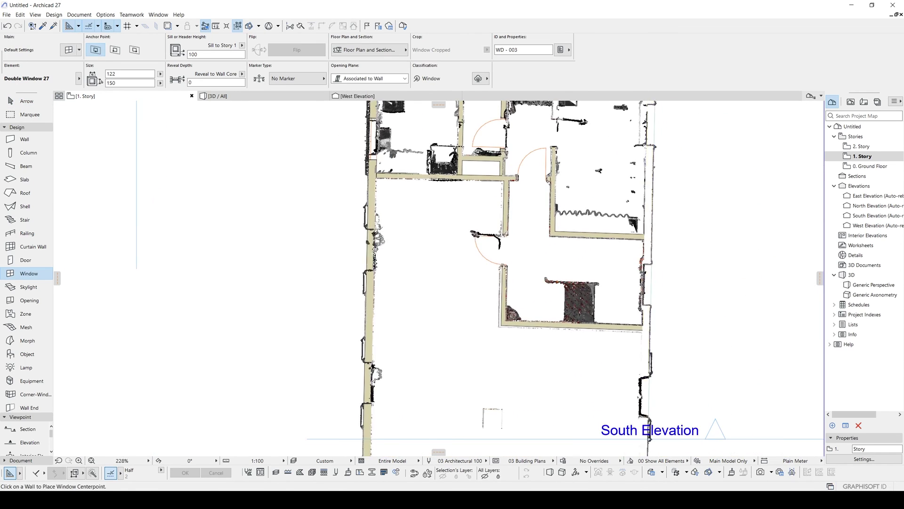
pyautogui.click(369, 383)
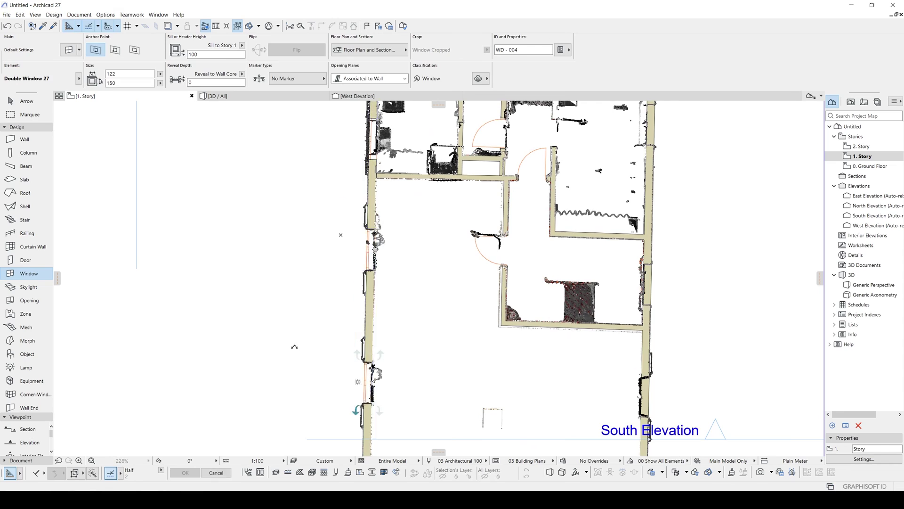
pyautogui.click(295, 347)
# - Open the 3D view and orbit around the first-floor walls and windows above the point cloud
pyautogui.scroll(-3, 384, 359)
pyautogui.press('F3')
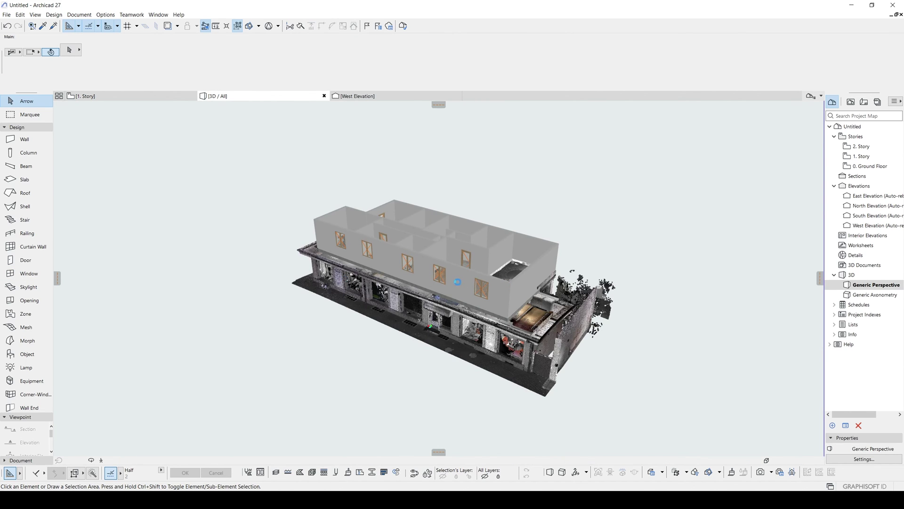
pyautogui.keyDown('shift'); pyautogui.moveTo(455, 282); pyautogui.dragTo(579, 236, button='middle'); pyautogui.keyUp('shift')
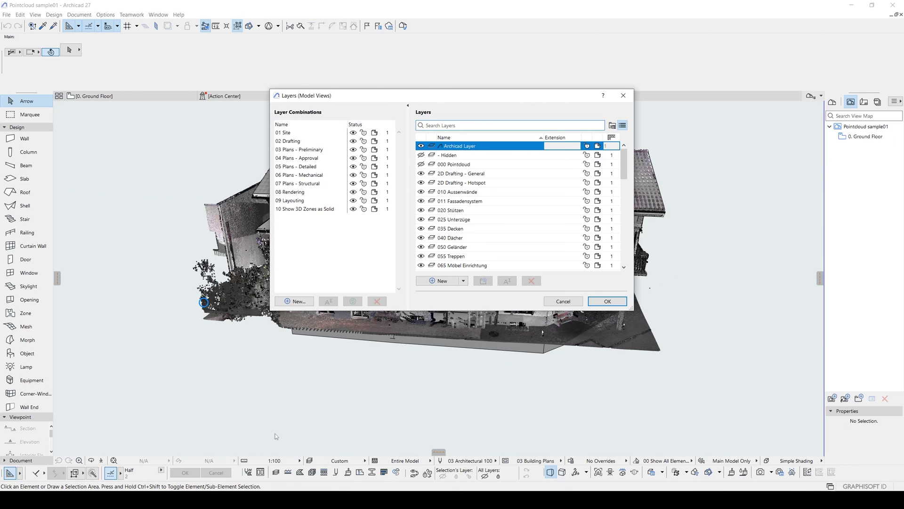
# - In the Pointcloud sample01 project, find the Interior - Furniture layer and hide it
pyautogui.write('fi')
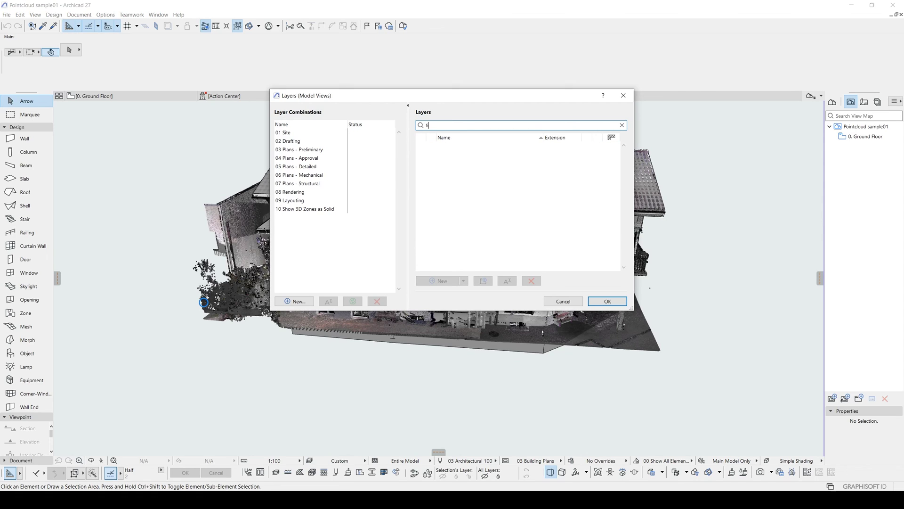
pyautogui.press('BackSpace')
pyautogui.write('u')
pyautogui.click(421, 148)
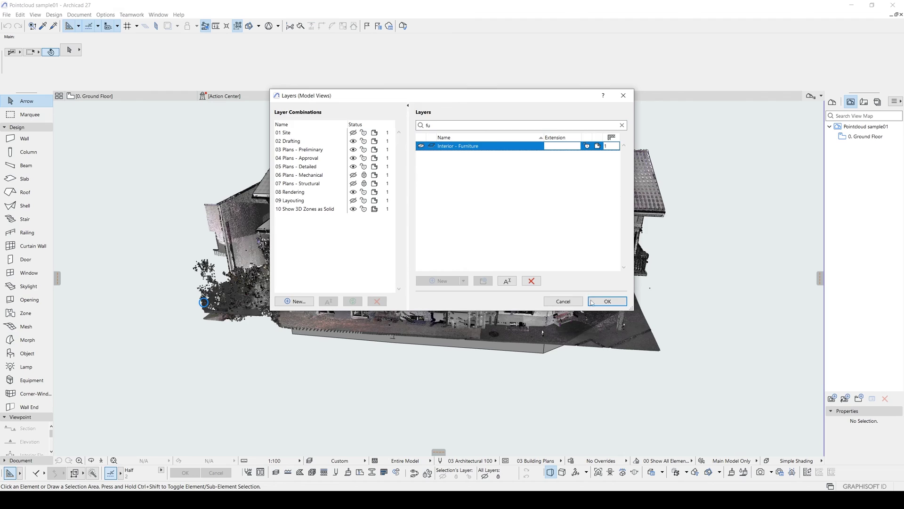
pyautogui.click(607, 302)
# - Examine the finished building's facade in 3D and fly into the interior to view the staircase
pyautogui.keyDown('shift'); pyautogui.moveTo(628, 320); pyautogui.dragTo(413, 319, button='middle'); pyautogui.keyUp('shift')
pyautogui.moveTo(650, 365)
pyautogui.mouseDown(button='middle')
pyautogui.moveTo(606, 348)
pyautogui.moveTo(679, 305)
pyautogui.moveTo(487, 323)
pyautogui.moveTo(628, 333)
pyautogui.moveTo(654, 357)
pyautogui.mouseUp(button='middle')
pyautogui.keyDown('shift'); pyautogui.moveTo(471, 312); pyautogui.dragTo(253, 282, button='middle'); pyautogui.keyUp('shift')
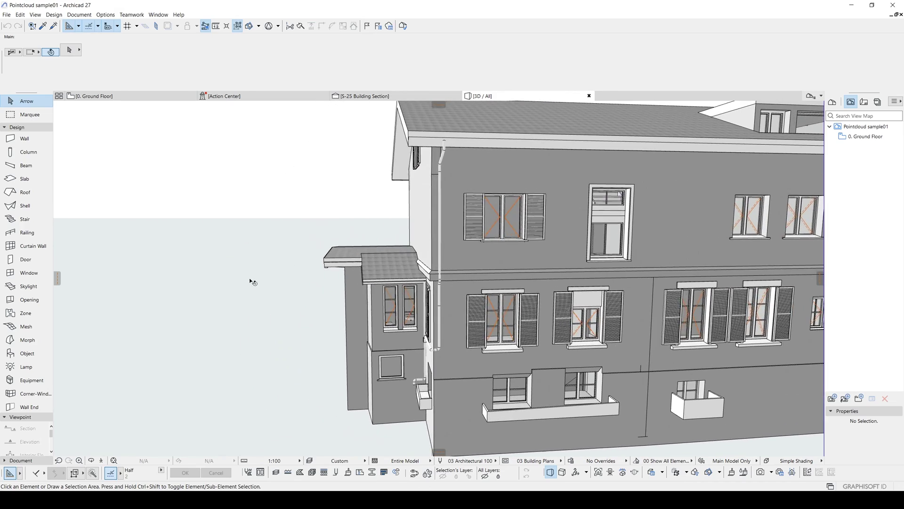
pyautogui.keyDown('shift'); pyautogui.moveTo(532, 260); pyautogui.dragTo(465, 259, button='middle'); pyautogui.keyUp('shift')
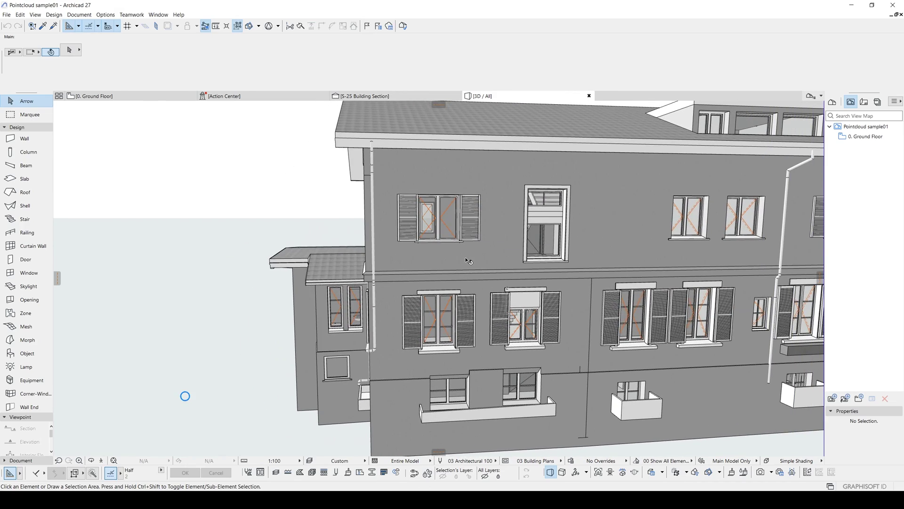
pyautogui.press('Up')
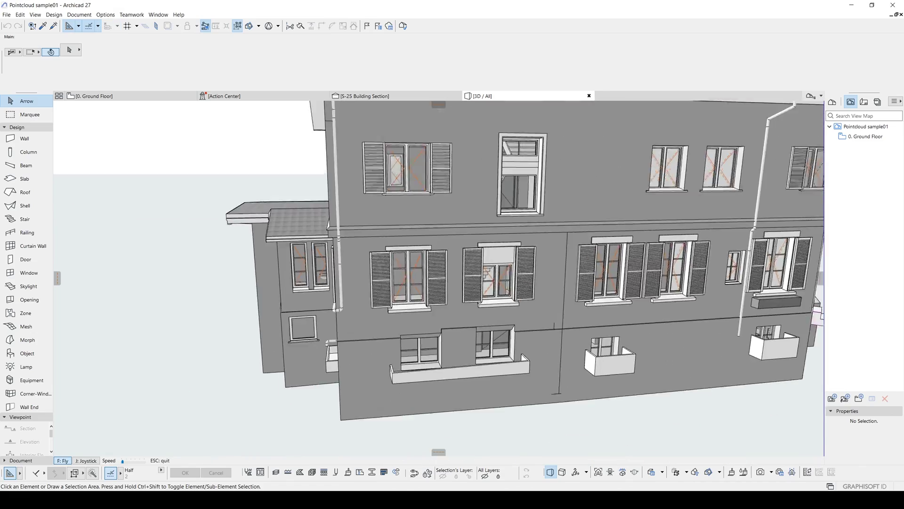
pyautogui.press('Up')
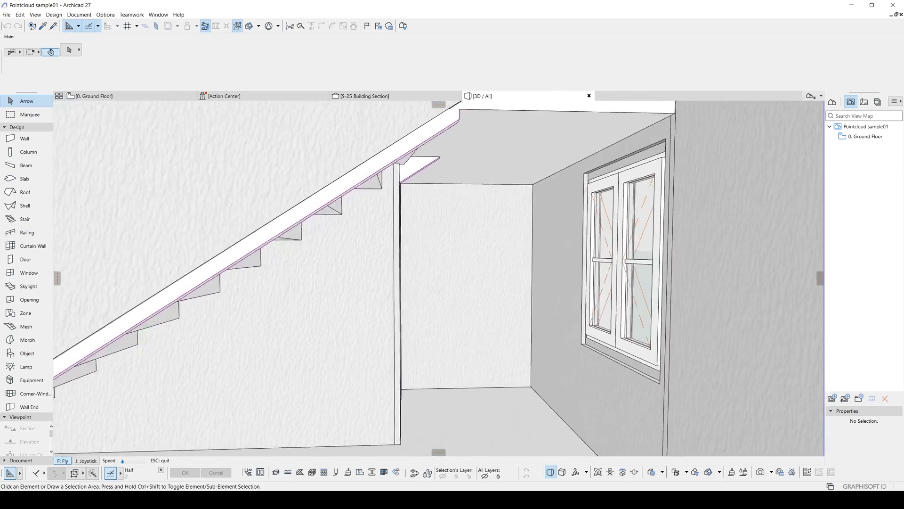